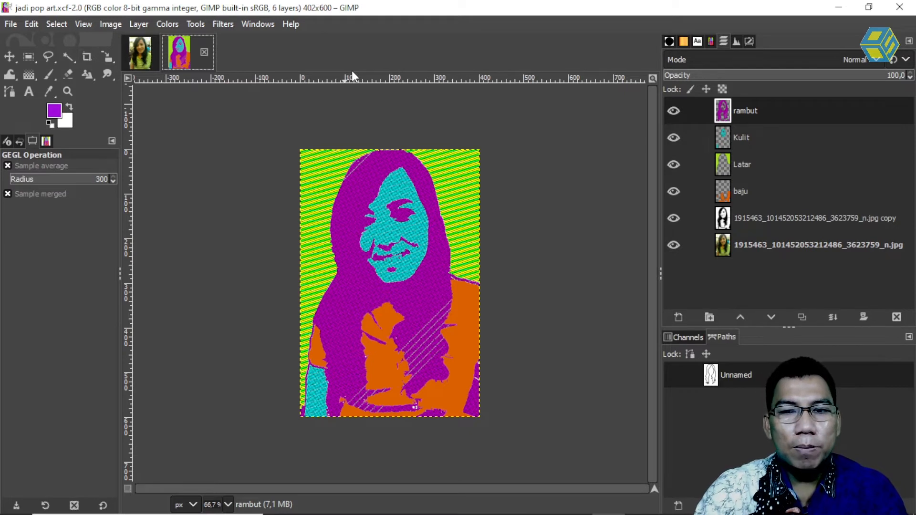
# Step: In the original portrait photo document, duplicate the photo layer
pyautogui.click(145, 54)
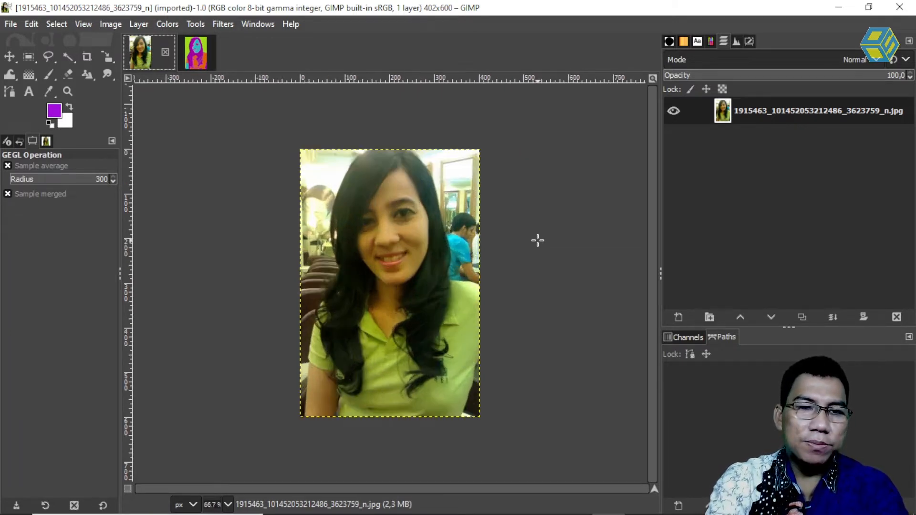
pyautogui.press('1')
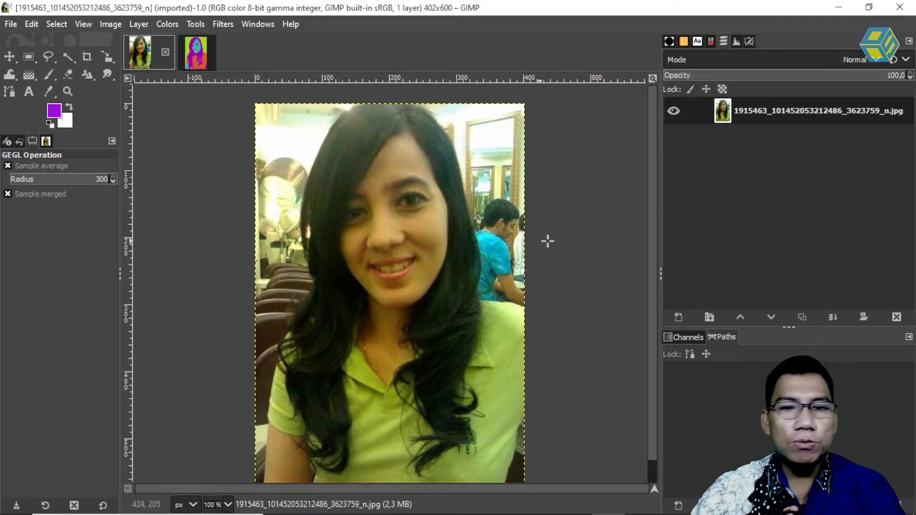
pyautogui.scroll(-1, 652, 181)
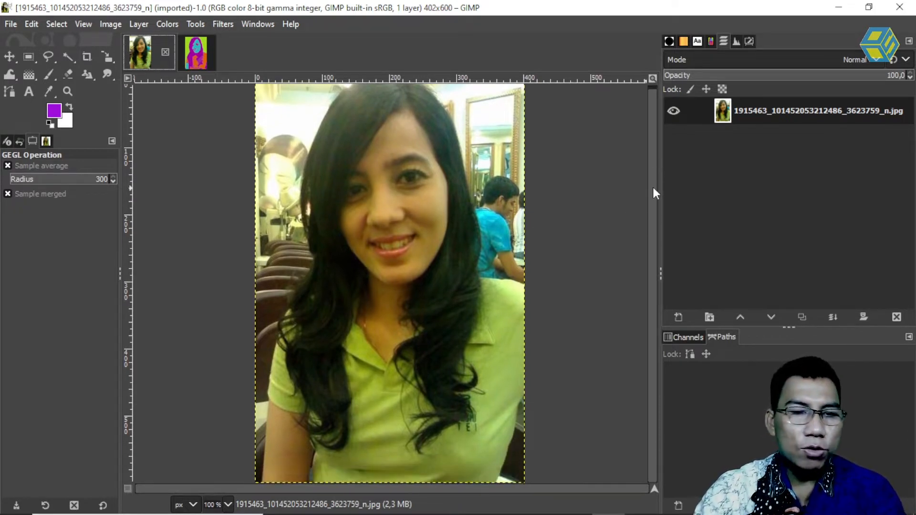
pyautogui.moveTo(652, 182); pyautogui.dragTo(651, 173)
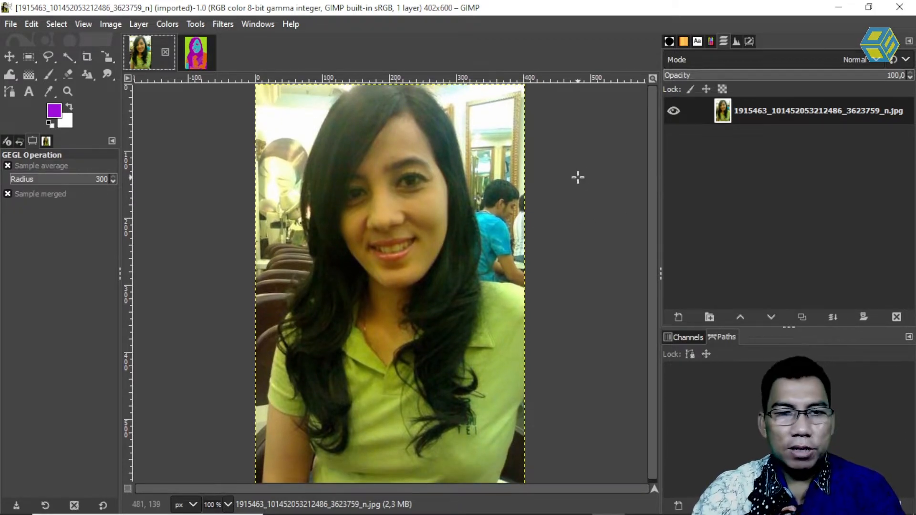
pyautogui.rightClick(777, 115)
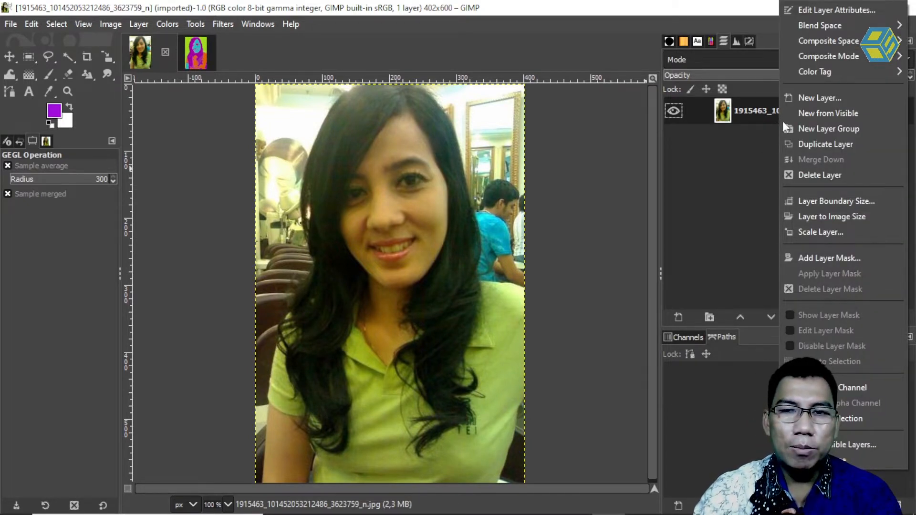
pyautogui.click(825, 143)
pyautogui.click(751, 134)
pyautogui.click(757, 111)
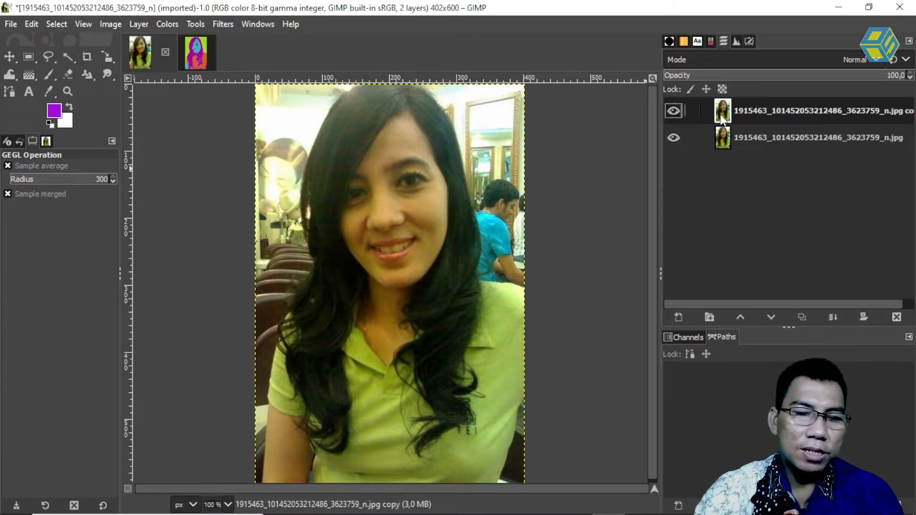
pyautogui.click(194, 63)
pyautogui.click(140, 55)
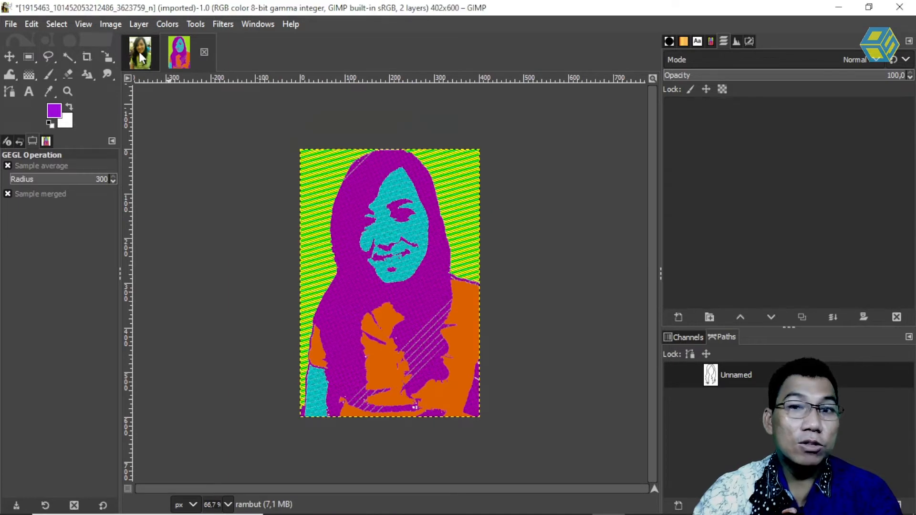
# Step: Apply Threshold to the duplicated photo layer with a lower limit of 126 and an upper limit of 255
pyautogui.click(730, 137)
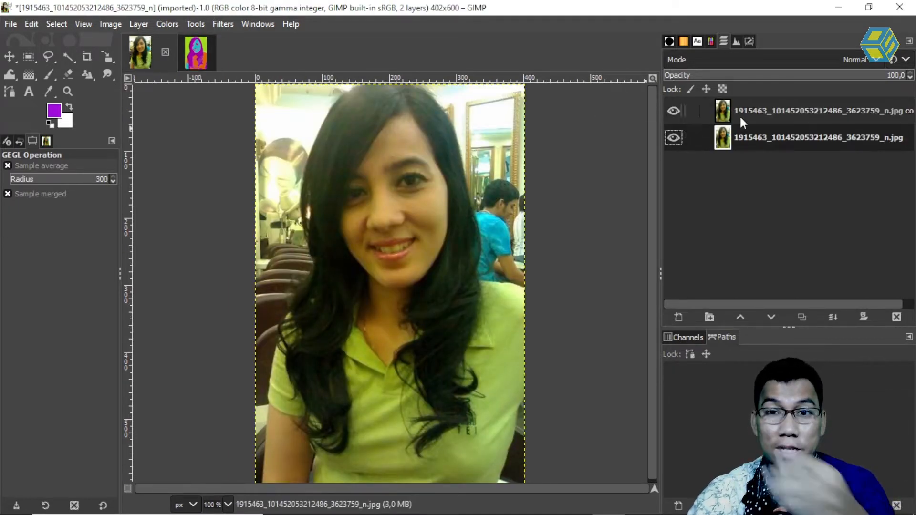
pyautogui.click(740, 115)
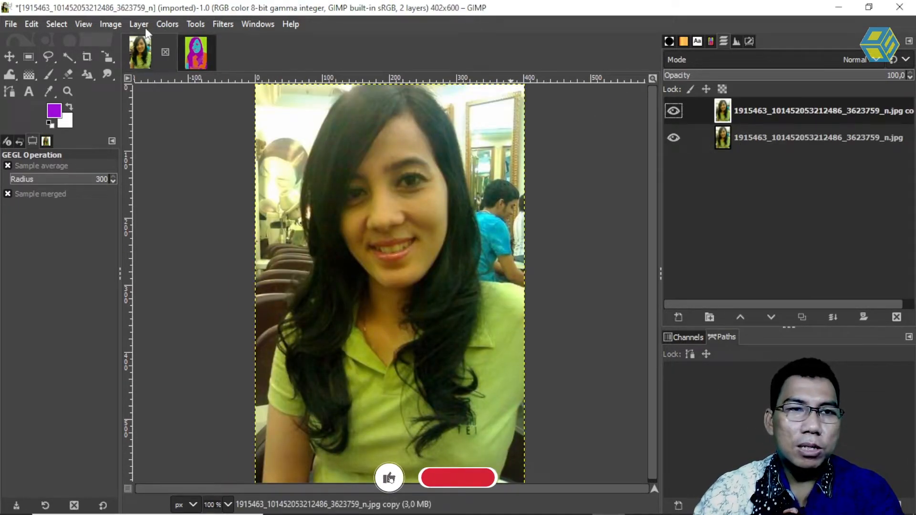
pyautogui.click(171, 22)
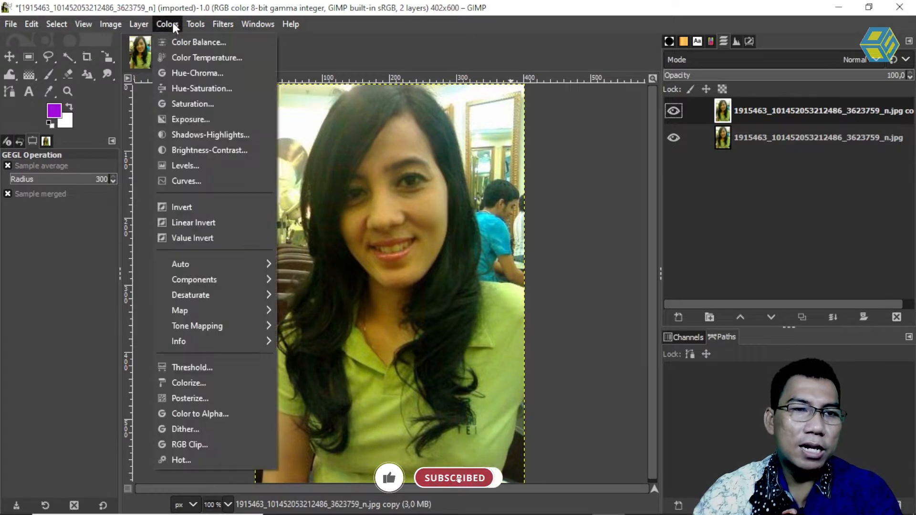
pyautogui.click(219, 367)
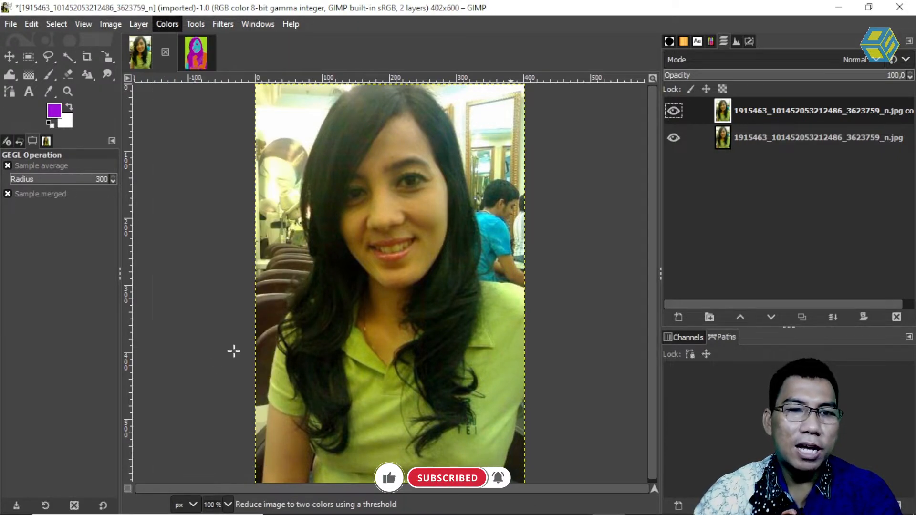
pyautogui.moveTo(180, 97); pyautogui.dragTo(578, 196)
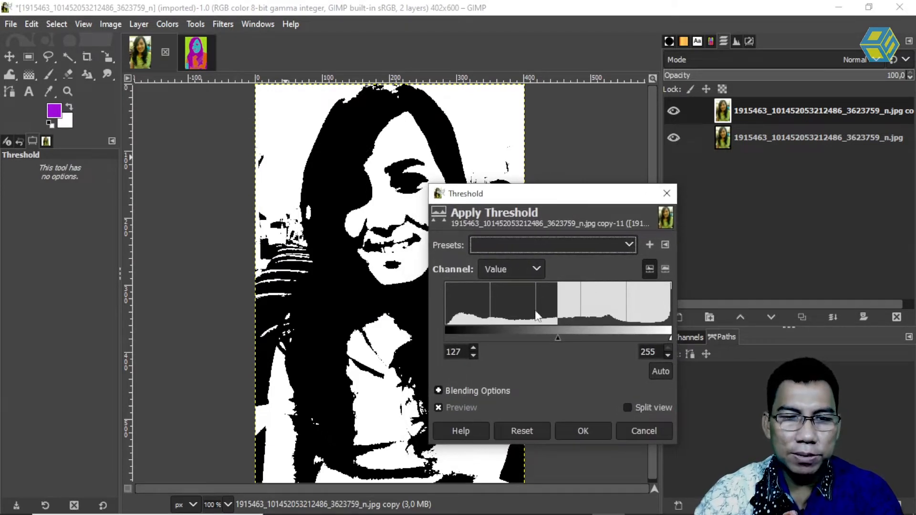
pyautogui.moveTo(566, 338); pyautogui.dragTo(555, 338)
pyautogui.moveTo(543, 195); pyautogui.dragTo(617, 193)
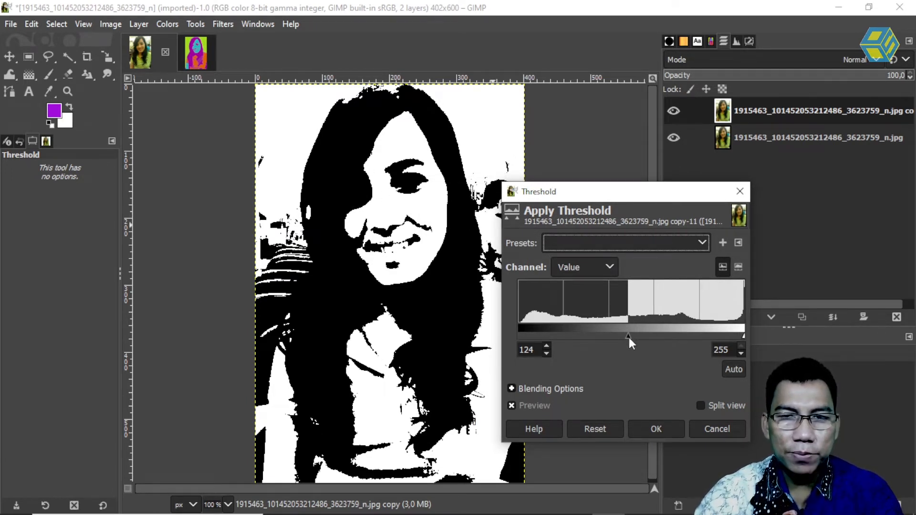
pyautogui.moveTo(628, 335); pyautogui.dragTo(625, 336)
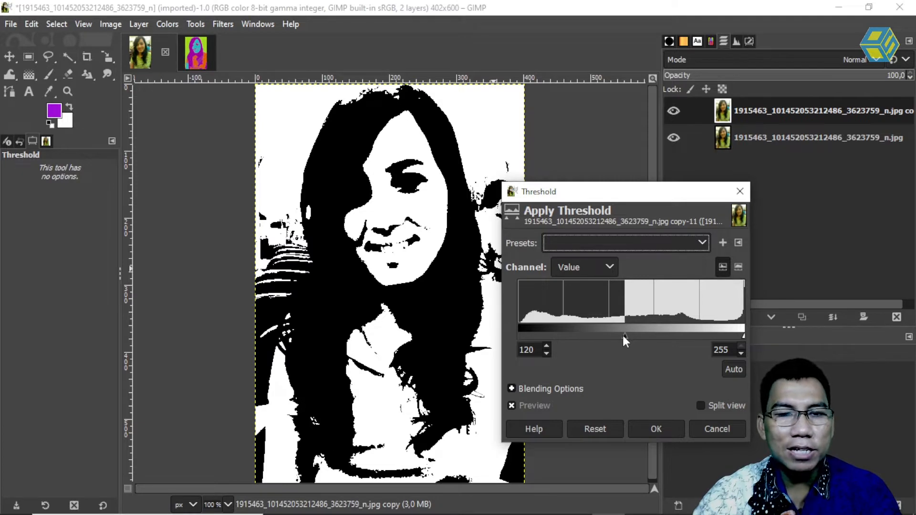
pyautogui.moveTo(624, 335)
pyautogui.mouseDown()
pyautogui.moveTo(604, 336)
pyautogui.moveTo(629, 336)
pyautogui.mouseUp()
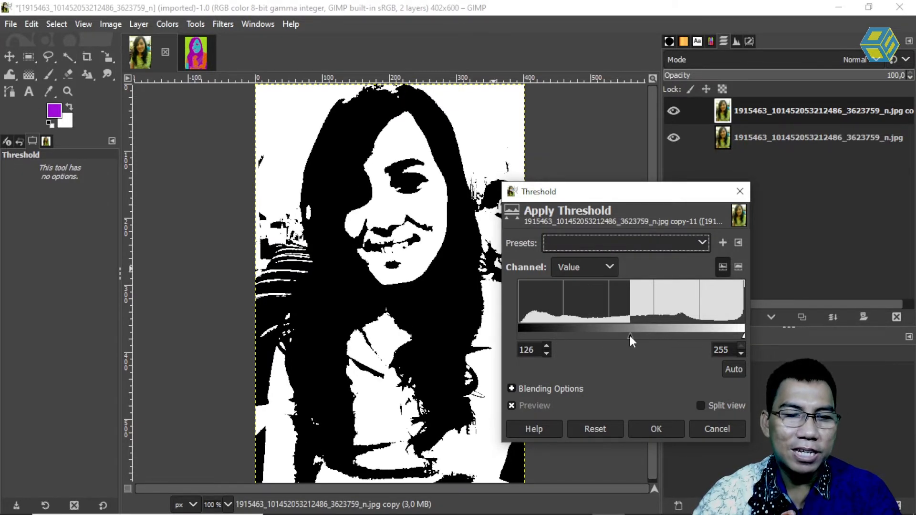
pyautogui.click(656, 429)
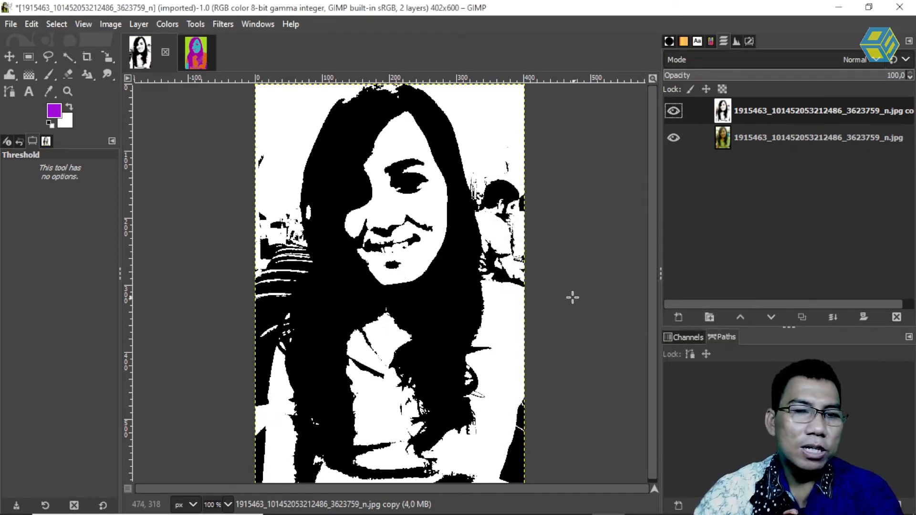
# Step: Duplicate the original colour photo layer and hide the black-and-white copy above it
pyautogui.click(771, 135)
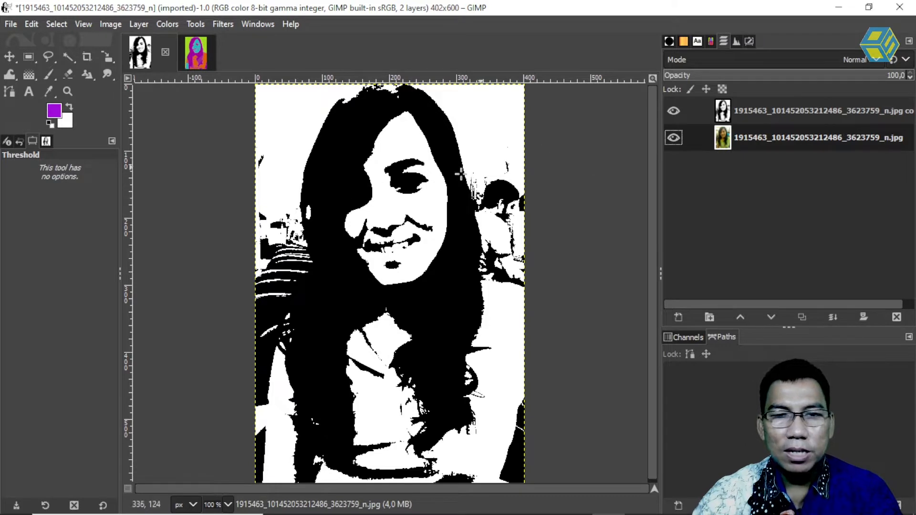
pyautogui.rightClick(754, 136)
pyautogui.click(769, 143)
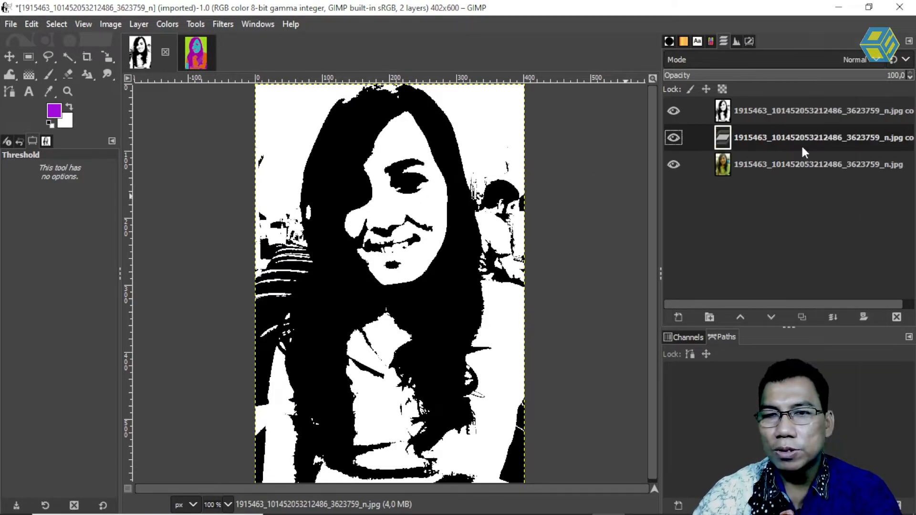
pyautogui.click(673, 111)
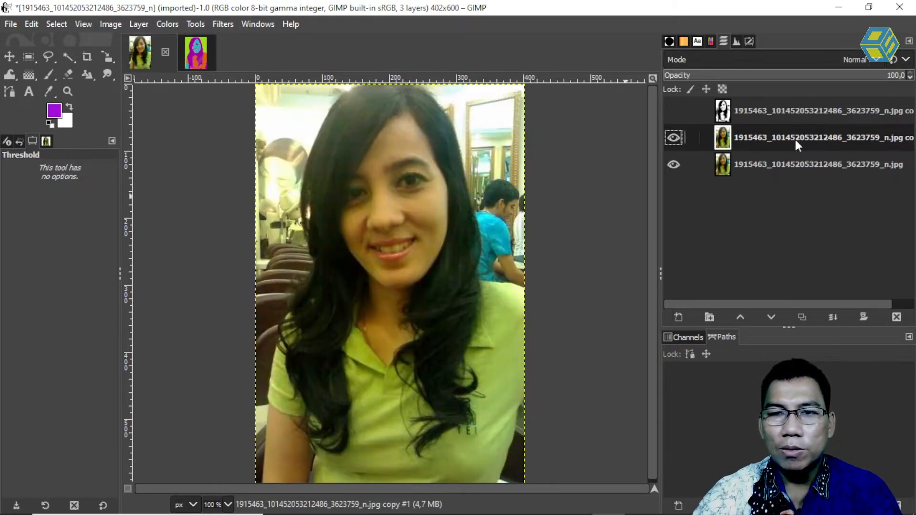
# Step: Rename the new copy of the colour photo layer to Mata
pyautogui.doubleClick(766, 138)
pyautogui.write('Mata')
pyautogui.press('Return')
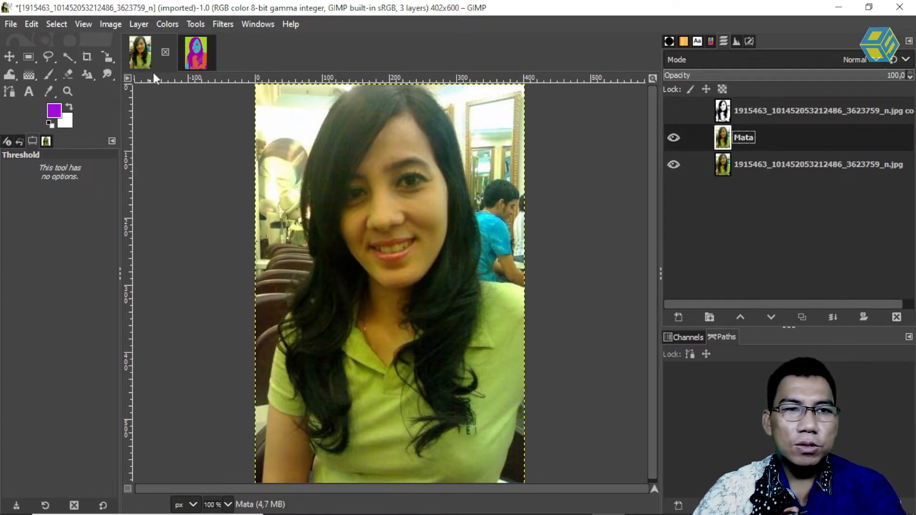
# Step: Apply Threshold to the Mata layer with a lower limit of 85 and an upper limit of 255
pyautogui.click(168, 23)
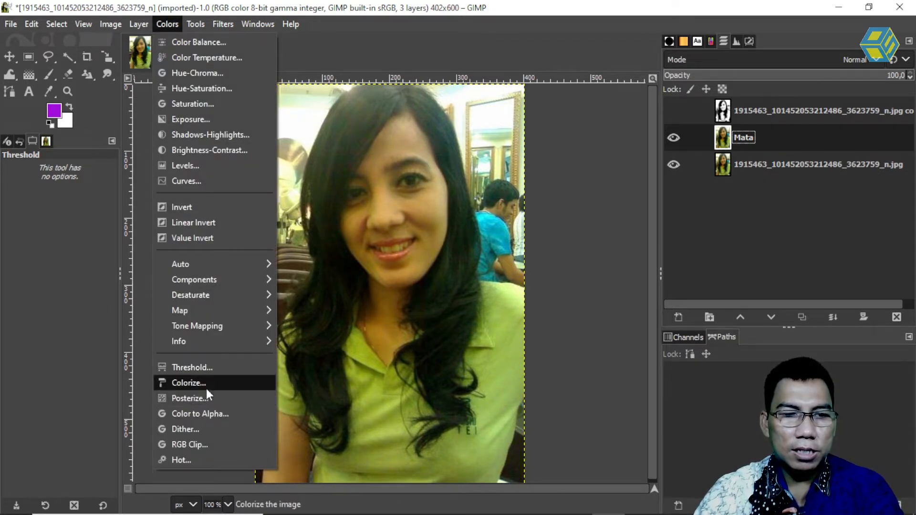
pyautogui.click(207, 368)
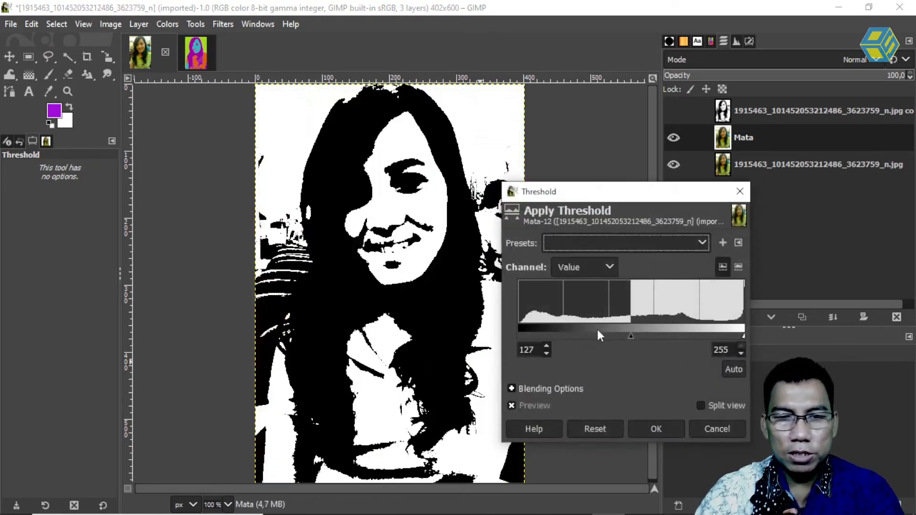
pyautogui.moveTo(628, 335); pyautogui.dragTo(592, 335)
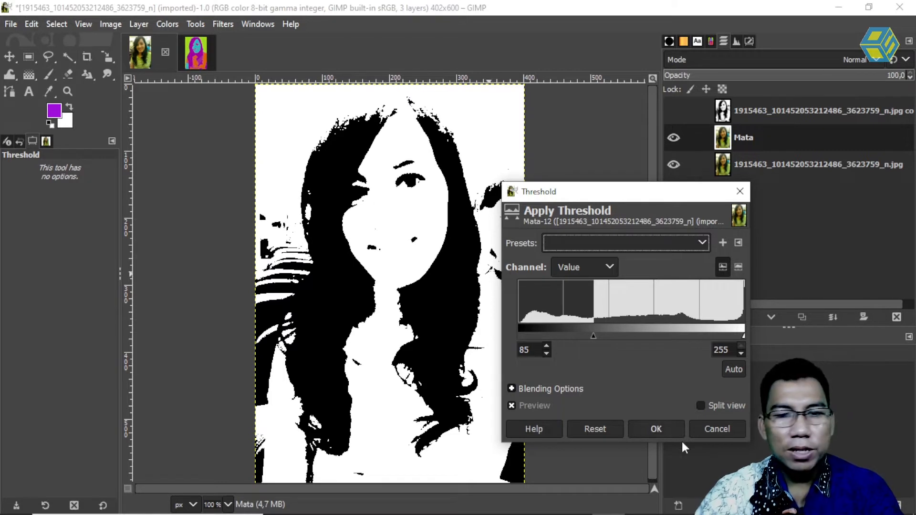
pyautogui.click(656, 429)
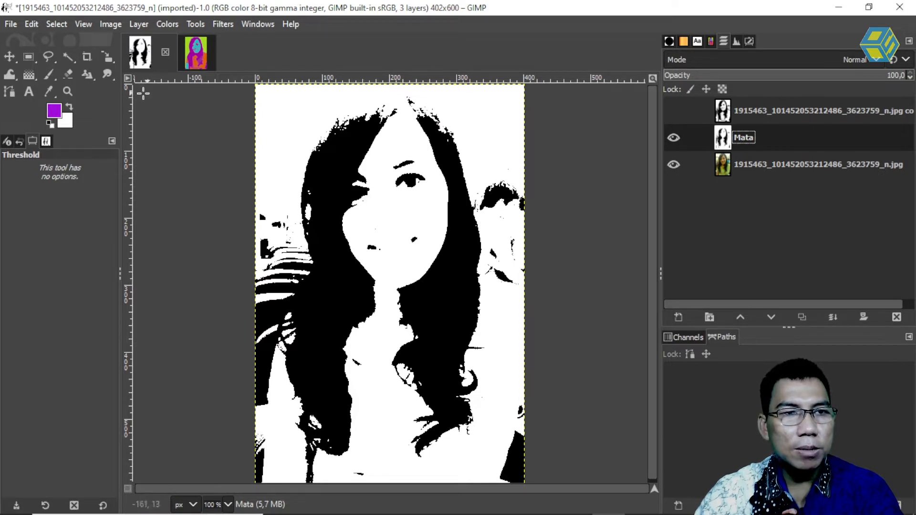
# Step: Lasso the shadowed eye beside the hair on the Mata layer and add a layer mask made from that selection
pyautogui.click(48, 56)
pyautogui.moveTo(357, 218)
pyautogui.mouseDown()
pyautogui.moveTo(375, 197)
pyautogui.moveTo(374, 170)
pyautogui.moveTo(360, 158)
pyautogui.moveTo(340, 162)
pyautogui.moveTo(328, 178)
pyautogui.moveTo(334, 211)
pyautogui.moveTo(356, 218)
pyautogui.mouseUp()
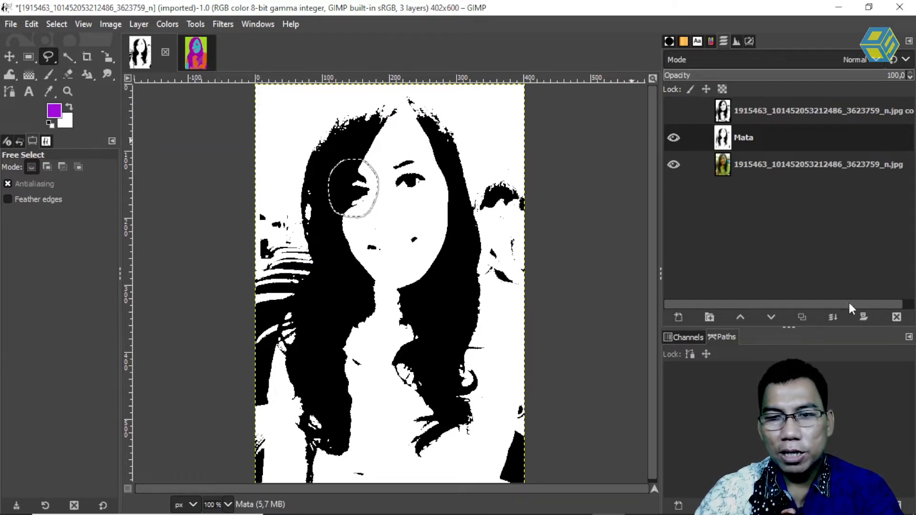
pyautogui.click(863, 317)
pyautogui.click(766, 326)
pyautogui.click(806, 426)
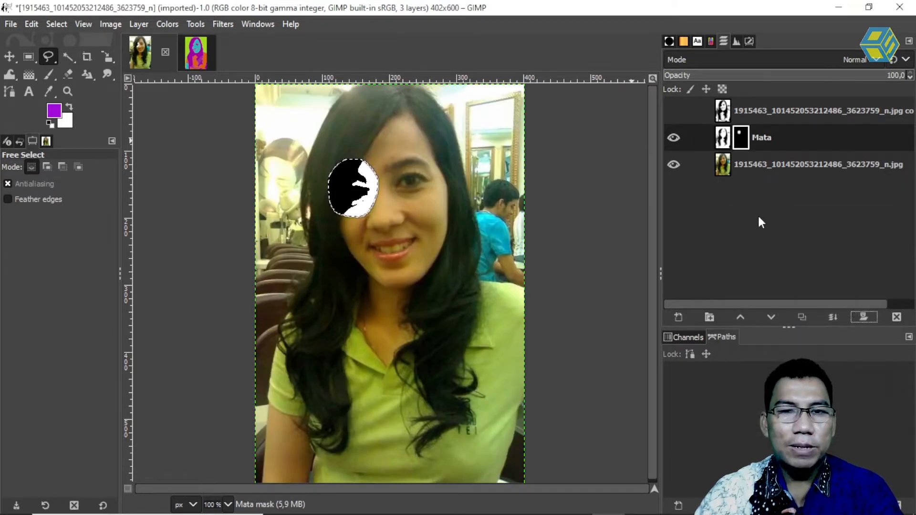
# Step: Move the Mata layer above the unhidden black-and-white copy and merge it down, clearing the selection
pyautogui.click(672, 111)
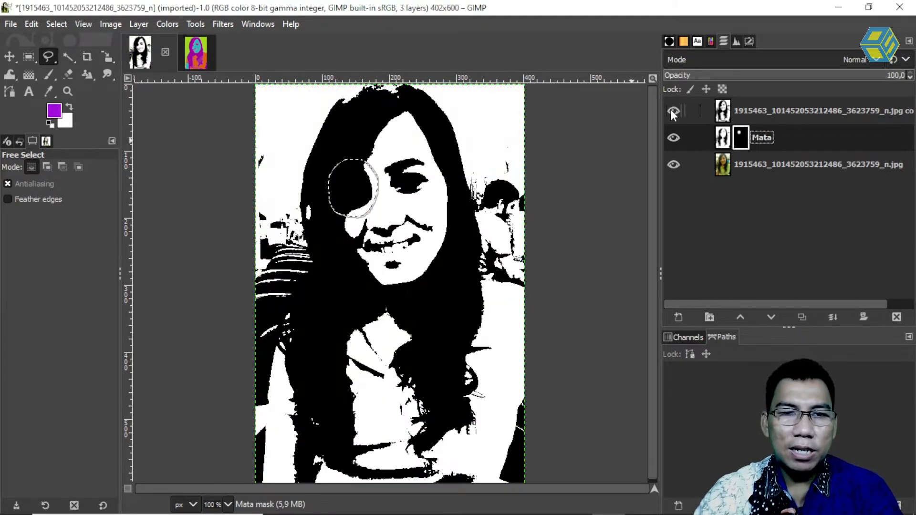
pyautogui.moveTo(787, 137); pyautogui.dragTo(785, 108)
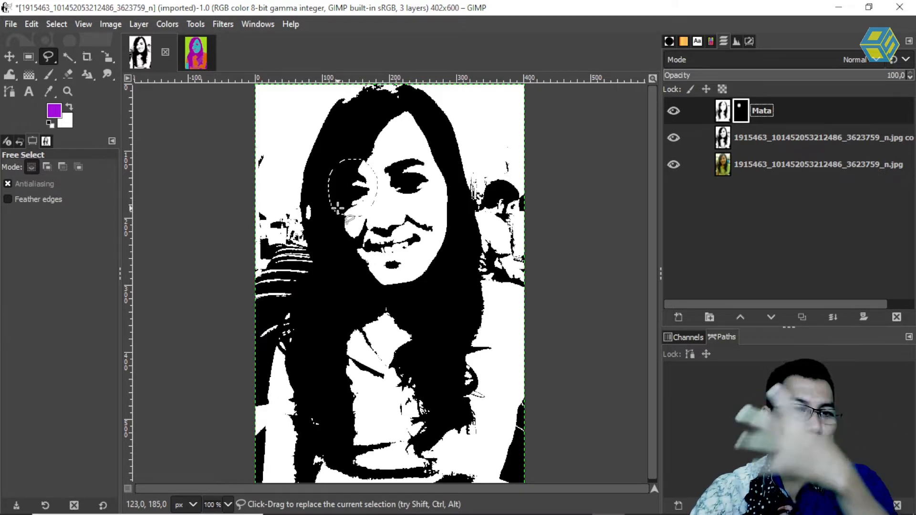
pyautogui.click(787, 137)
pyautogui.click(802, 113)
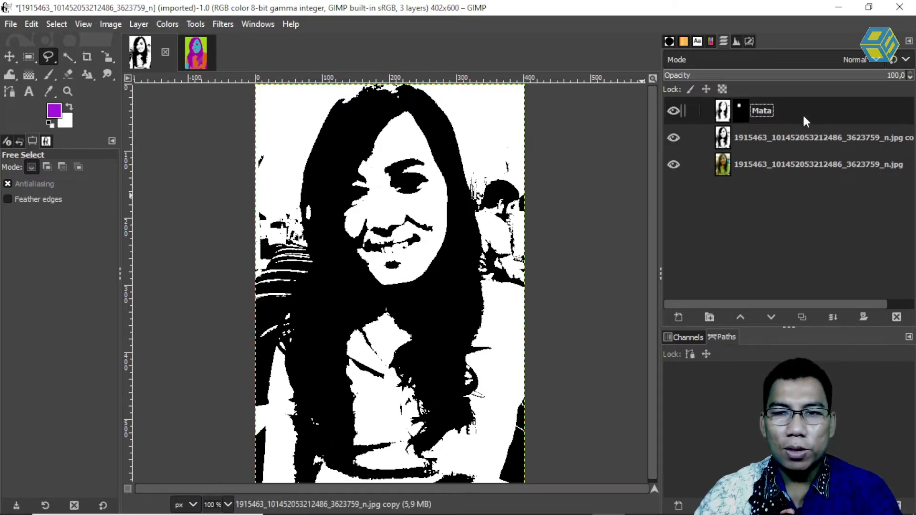
pyautogui.click(836, 318)
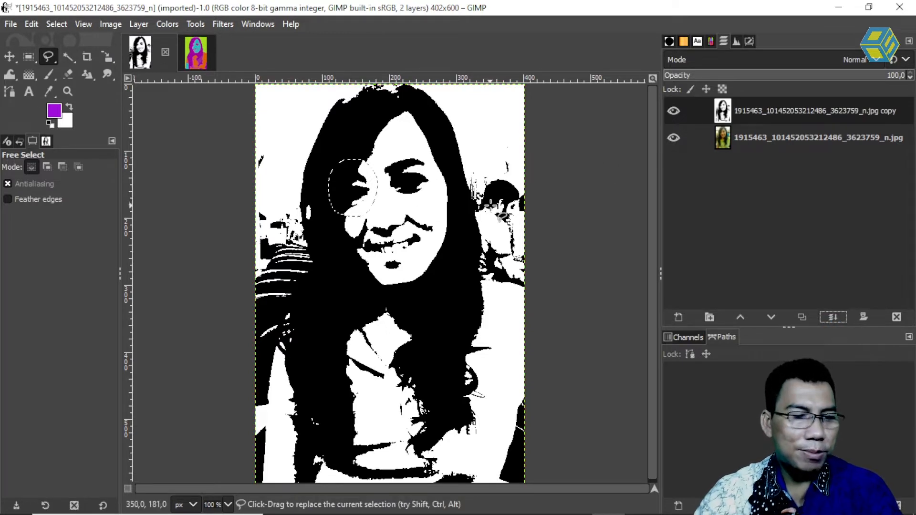
pyautogui.hotkey('ctrl', 'shift', 'a')
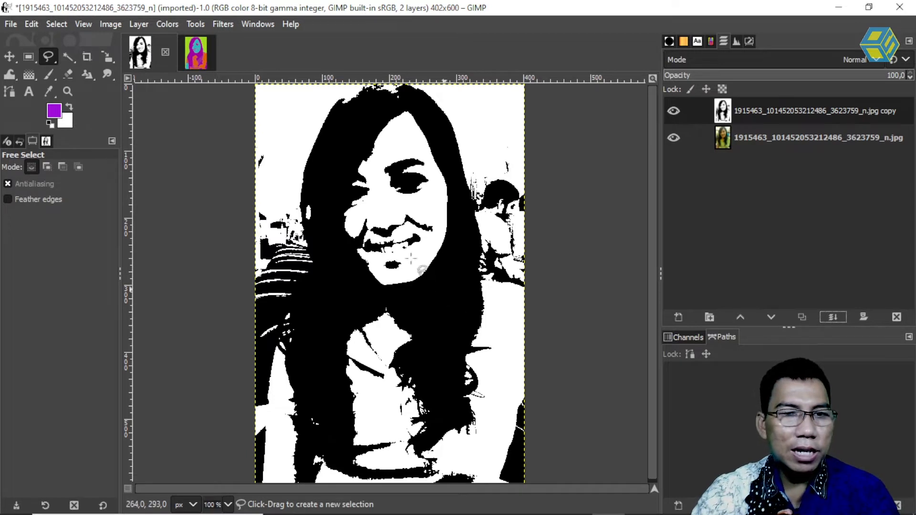
# Step: Lasso the background containing the seated man, between the woman's hair and the image edge, and fill it with white
pyautogui.click(196, 52)
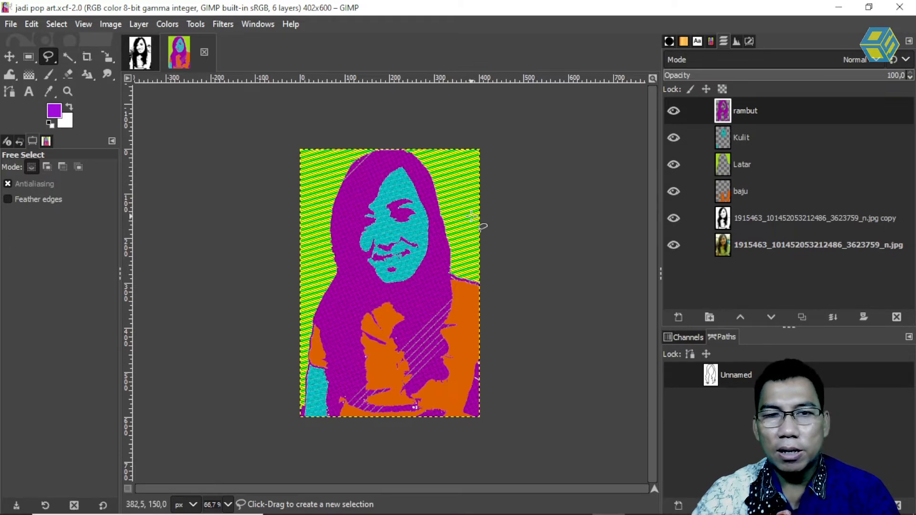
pyautogui.click(140, 52)
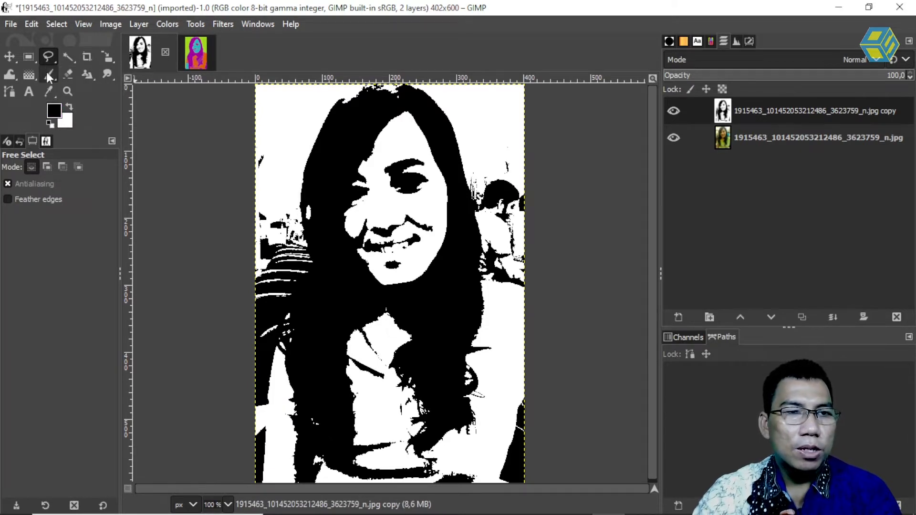
pyautogui.moveTo(511, 117)
pyautogui.mouseDown()
pyautogui.moveTo(478, 126)
pyautogui.moveTo(466, 183)
pyautogui.moveTo(480, 273)
pyautogui.moveTo(526, 286)
pyautogui.moveTo(564, 229)
pyautogui.moveTo(546, 103)
pyautogui.moveTo(513, 118)
pyautogui.mouseUp()
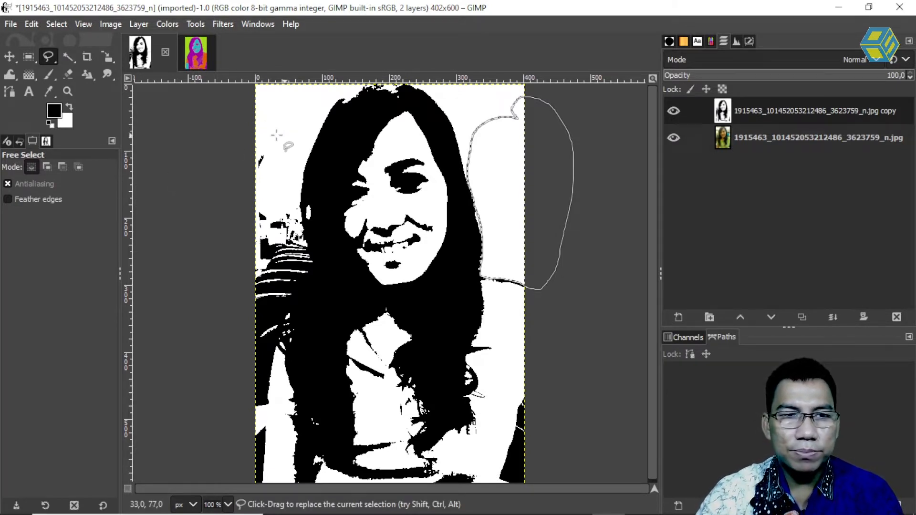
pyautogui.hotkey('ctrl', 'shift', 'a')
# Step: Lasso the background with the chairs, between the remaining side of the woman's hair and arm and the image edge, fill it with white, and clear the selection
pyautogui.moveTo(254, 142)
pyautogui.mouseDown()
pyautogui.moveTo(280, 147)
pyautogui.moveTo(304, 184)
pyautogui.mouseUp()
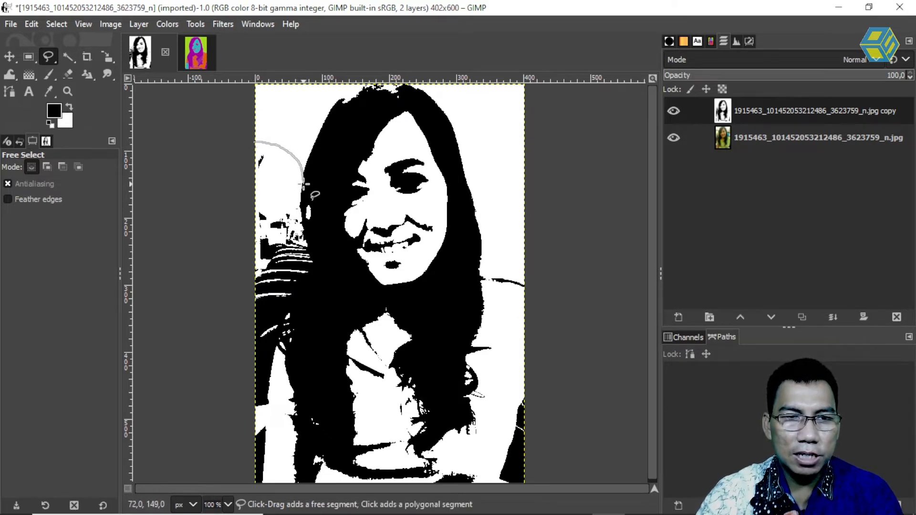
pyautogui.moveTo(304, 236)
pyautogui.mouseDown()
pyautogui.moveTo(311, 270)
pyautogui.moveTo(280, 332)
pyautogui.mouseUp()
pyautogui.moveTo(275, 341)
pyautogui.mouseDown()
pyautogui.moveTo(260, 480)
pyautogui.moveTo(249, 492)
pyautogui.moveTo(227, 475)
pyautogui.moveTo(193, 318)
pyautogui.moveTo(201, 221)
pyautogui.moveTo(253, 140)
pyautogui.mouseUp()
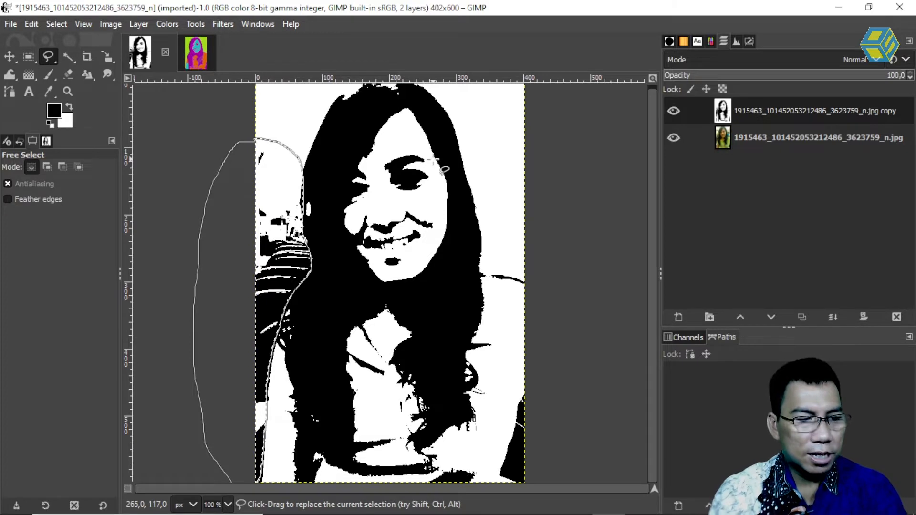
pyautogui.press('Delete')
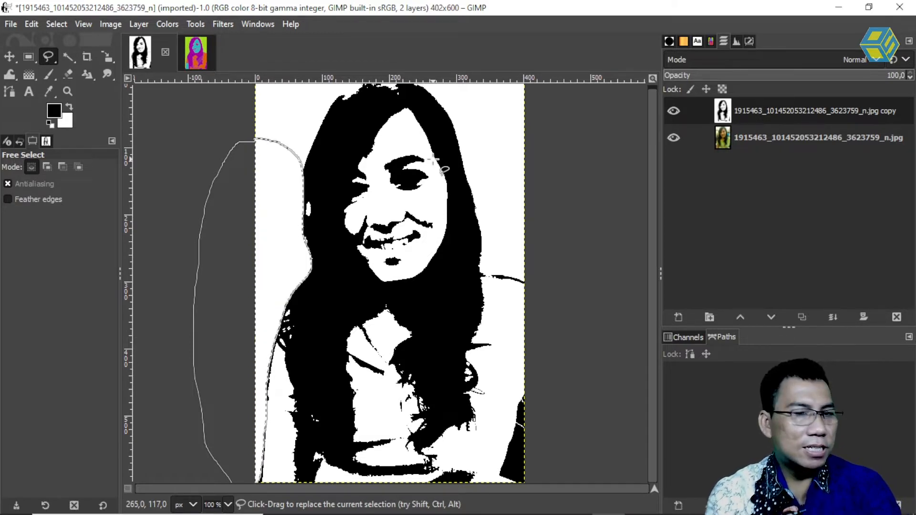
pyautogui.hotkey('shift', 'ctrl', 'a')
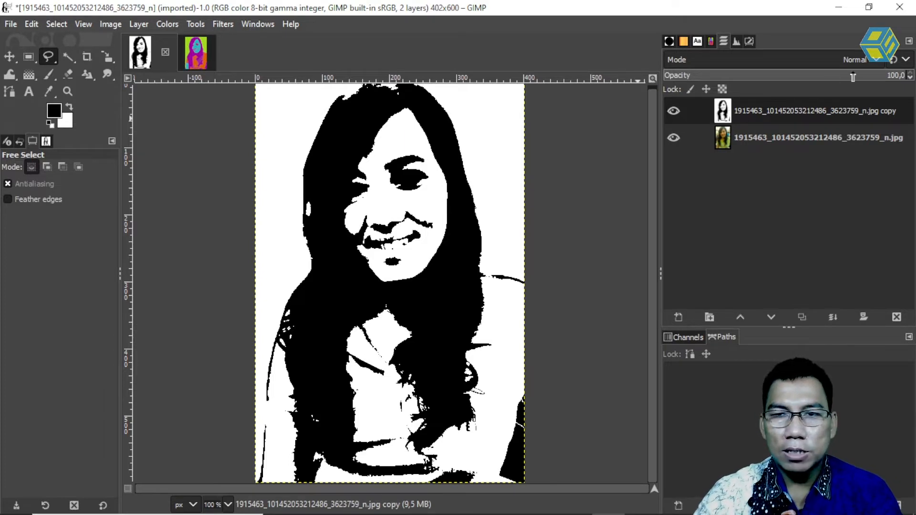
# Step: Lower the black-and-white copy's opacity to 34.3 to compare it with the original photo beneath
pyautogui.moveTo(857, 75); pyautogui.dragTo(811, 74)
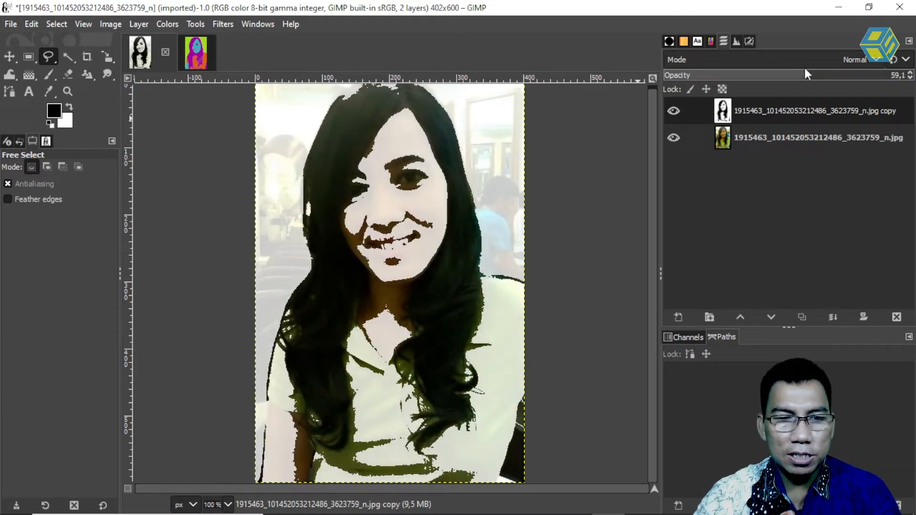
pyautogui.click(806, 62)
pyautogui.click(816, 42)
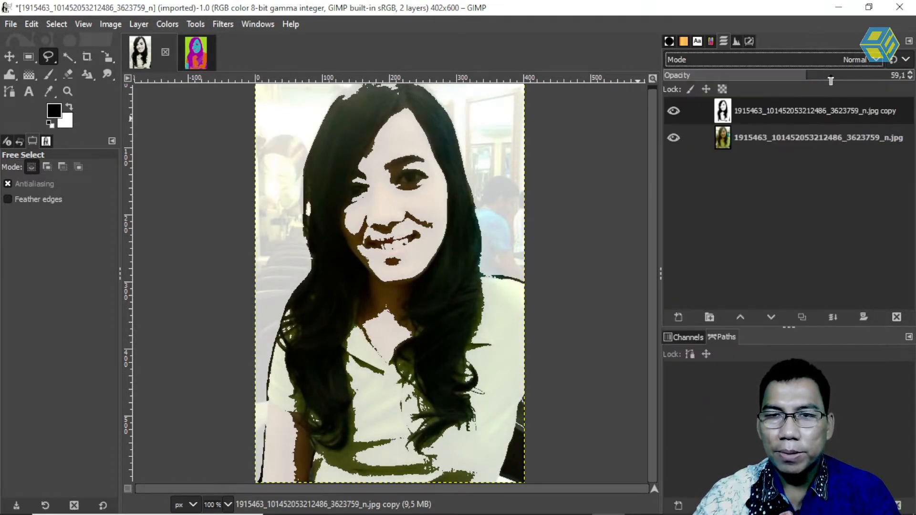
pyautogui.moveTo(798, 77); pyautogui.dragTo(745, 75)
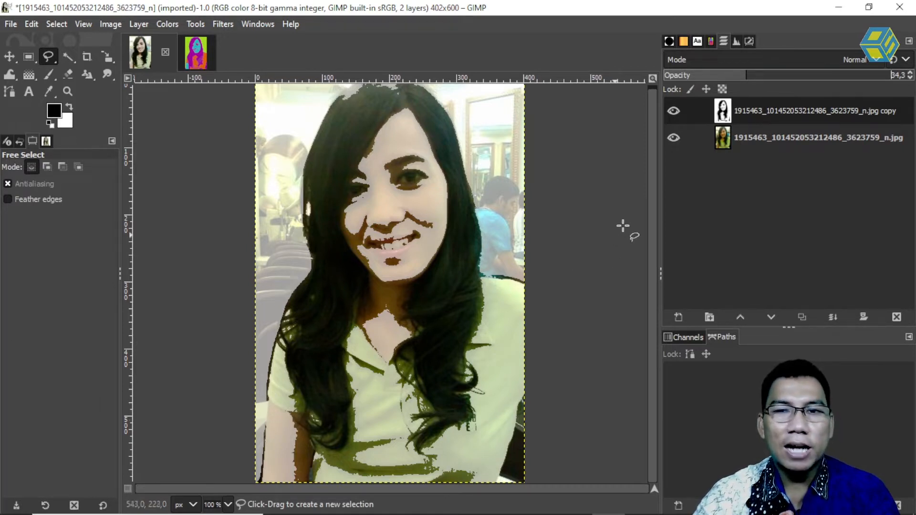
# Step: Restore the layer's opacity to 100 and paint the missing sleeve hem and arm outline in black with the Paintbrush at sizes 3 and 2
pyautogui.click(48, 75)
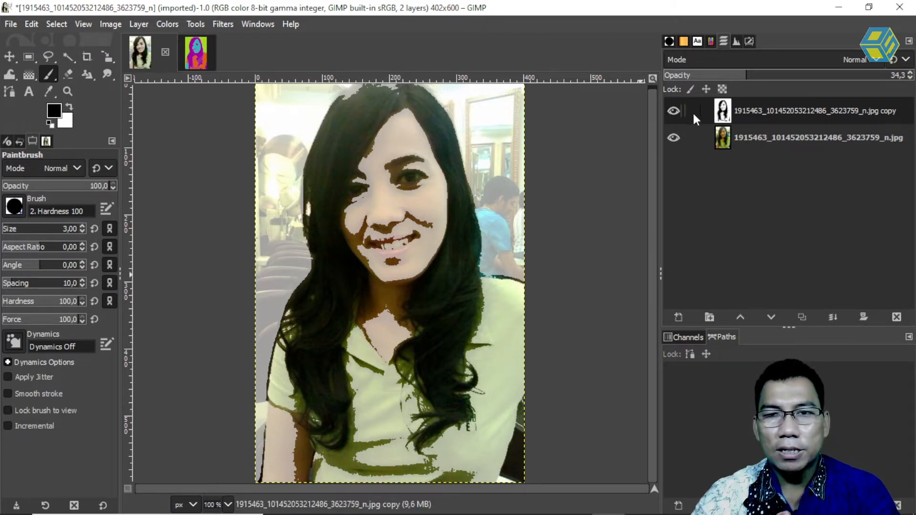
pyautogui.moveTo(750, 76); pyautogui.dragTo(909, 76)
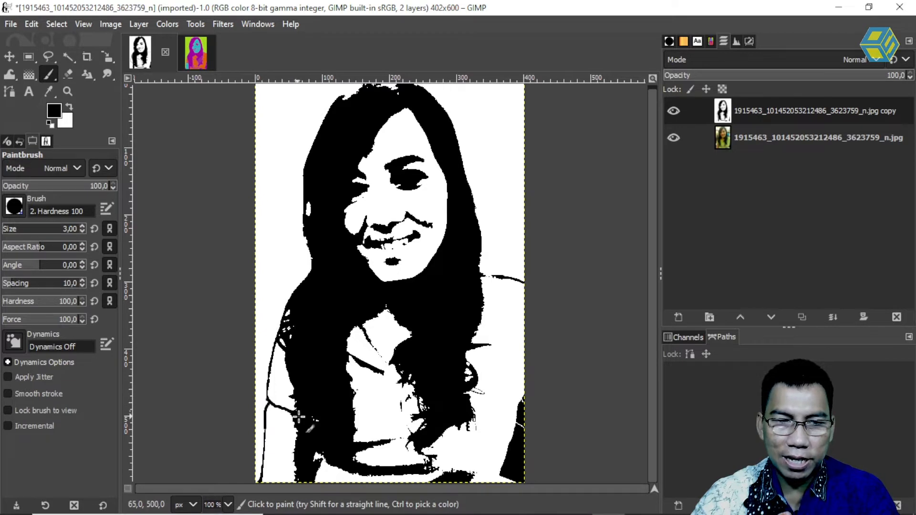
pyautogui.click(70, 229)
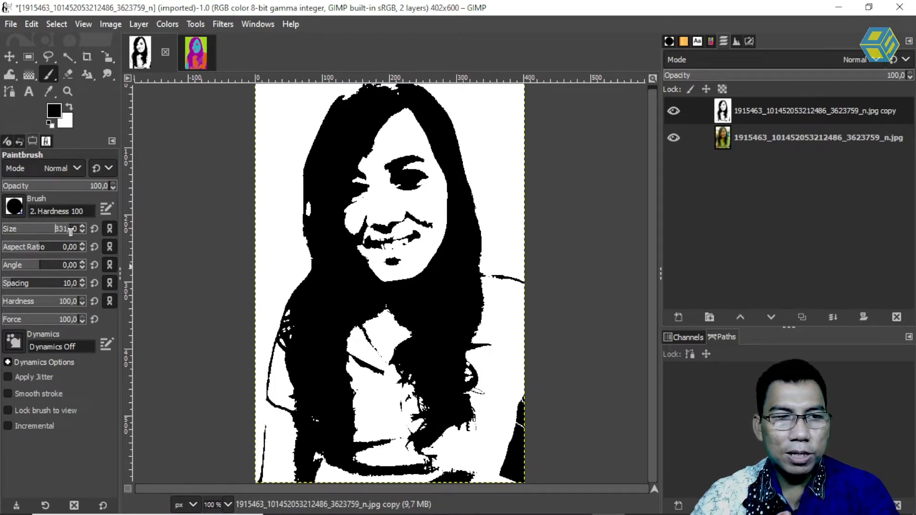
pyautogui.write('2')
pyautogui.press('Return')
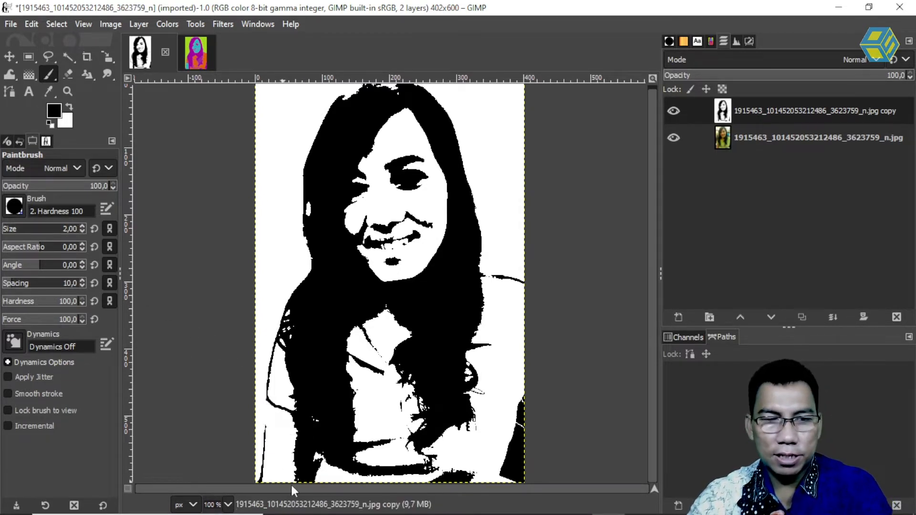
pyautogui.moveTo(265, 423); pyautogui.dragTo(268, 406)
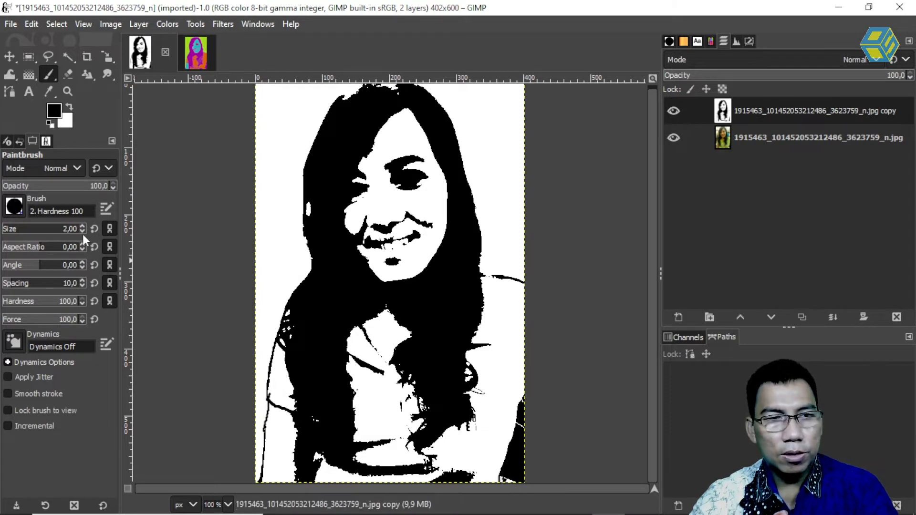
# Step: Set the brush size to 5 and paint over the white gaps in the black lower corner beside the woman's arm
pyautogui.click(65, 230)
pyautogui.write('5')
pyautogui.press('Return')
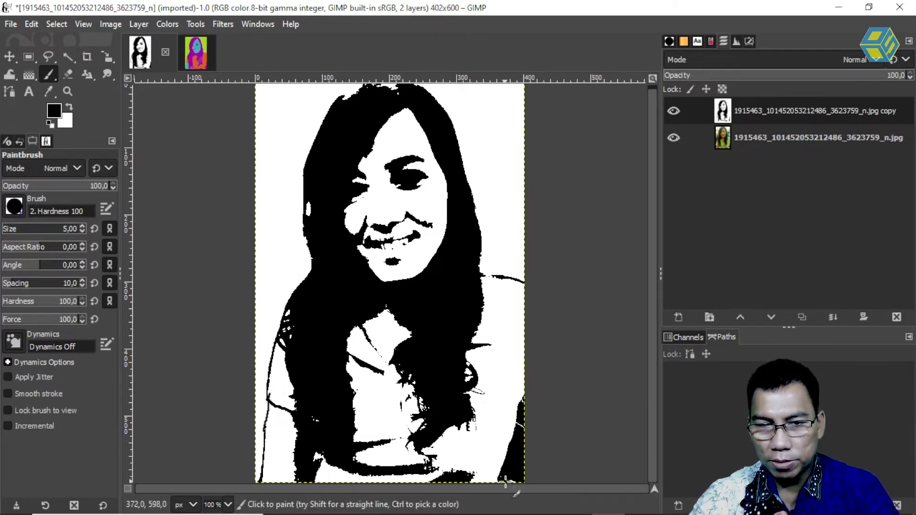
pyautogui.moveTo(502, 479); pyautogui.dragTo(514, 480)
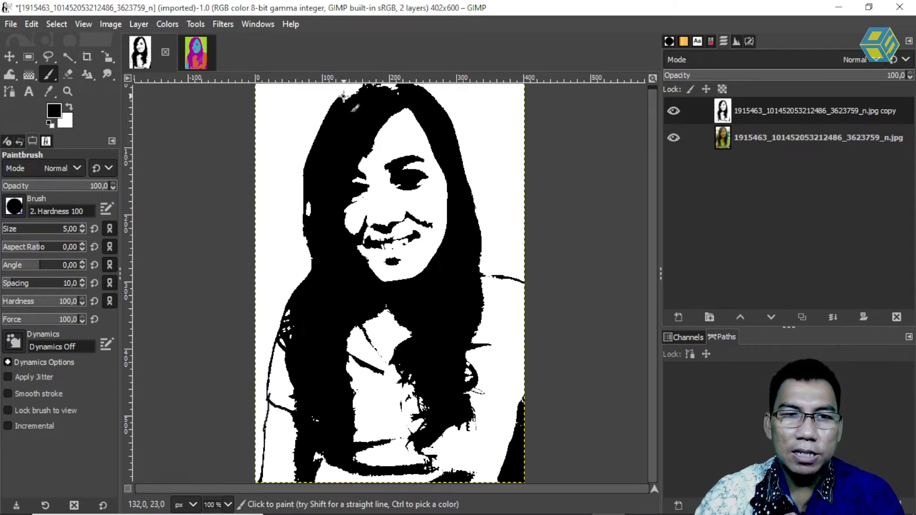
# Step: Paint the ragged crown and remaining white gaps in the woman's hair solid black
pyautogui.moveTo(653, 103); pyautogui.dragTo(653, 93)
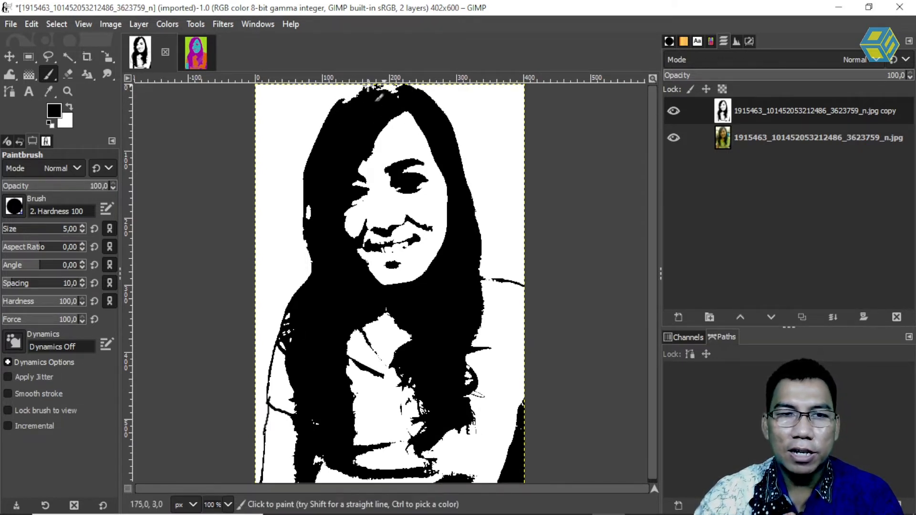
pyautogui.moveTo(340, 100)
pyautogui.mouseDown()
pyautogui.moveTo(366, 86)
pyautogui.moveTo(351, 93)
pyautogui.moveTo(408, 90)
pyautogui.moveTo(389, 88)
pyautogui.mouseUp()
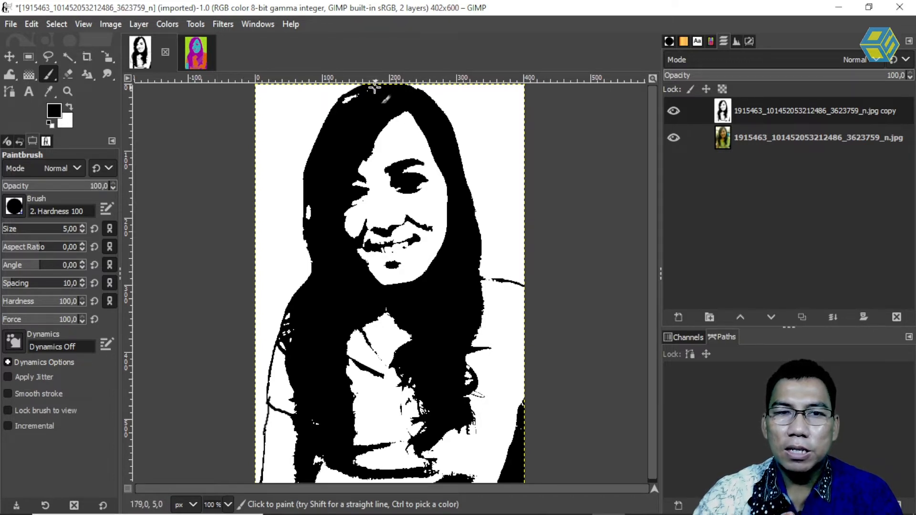
pyautogui.moveTo(355, 97); pyautogui.dragTo(346, 99)
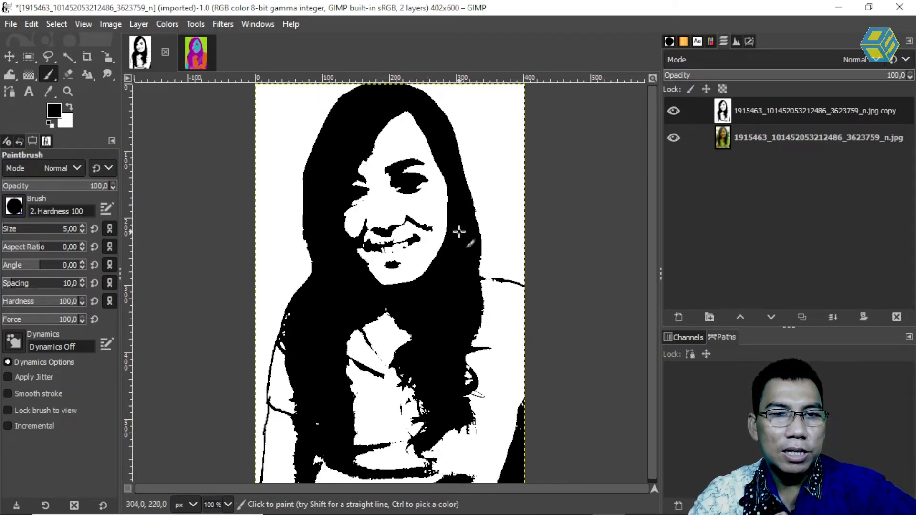
# Step: Create a new transparent layer named rambut above the black-and-white copy
pyautogui.click(678, 318)
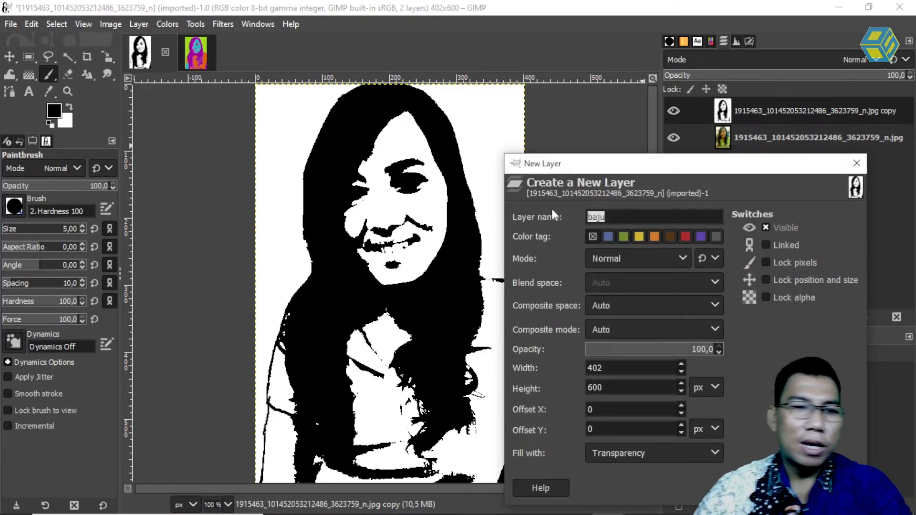
pyautogui.write('rambut')
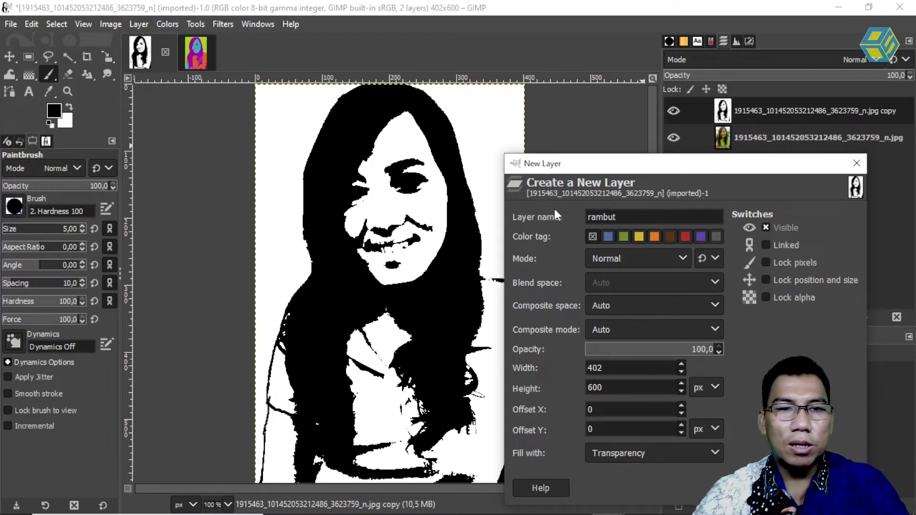
pyautogui.press('Return')
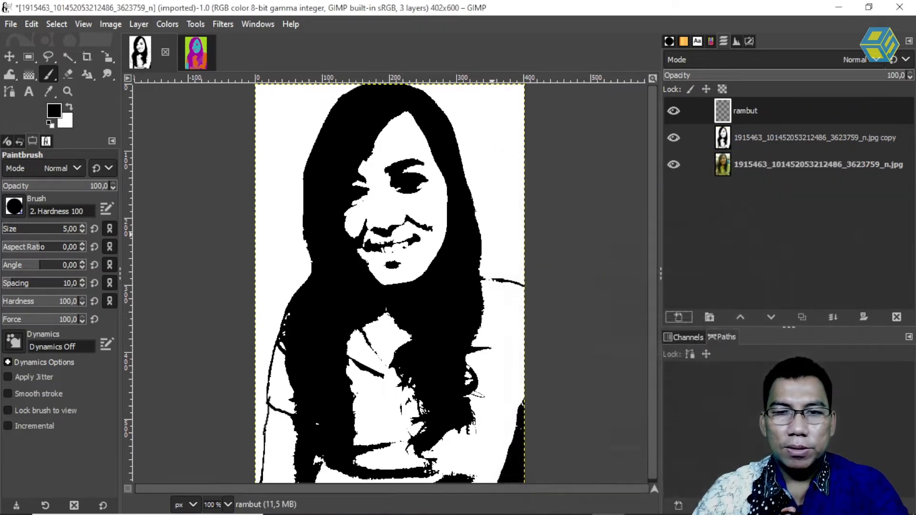
# Step: Select all black areas of the black-and-white copy layer with the Select by Color tool
pyautogui.click(69, 60)
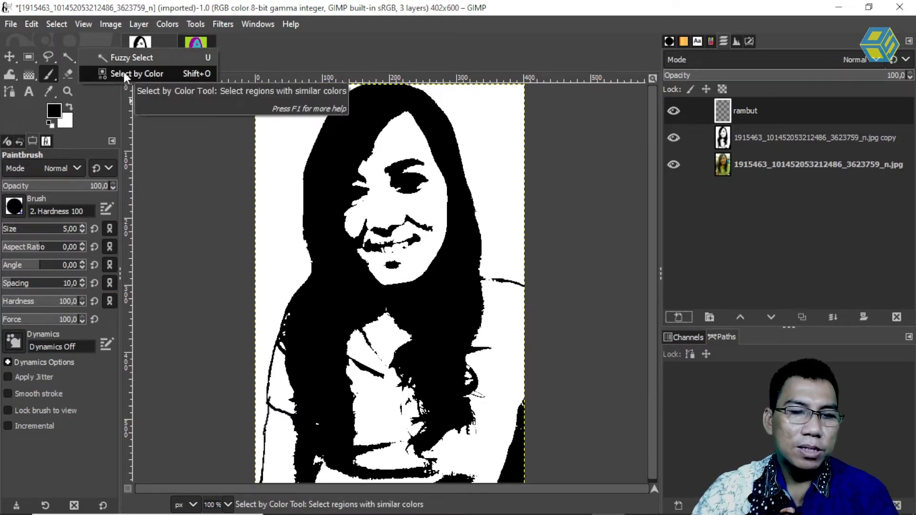
pyautogui.click(127, 74)
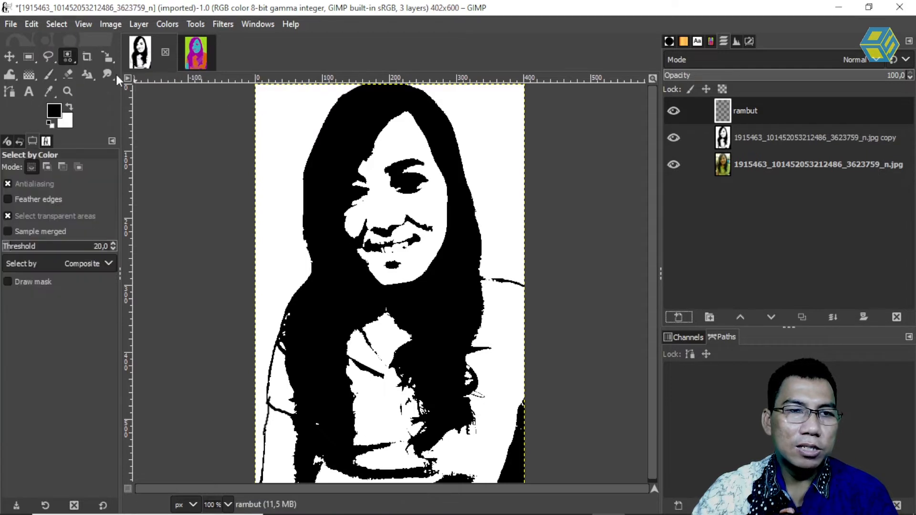
pyautogui.click(346, 133)
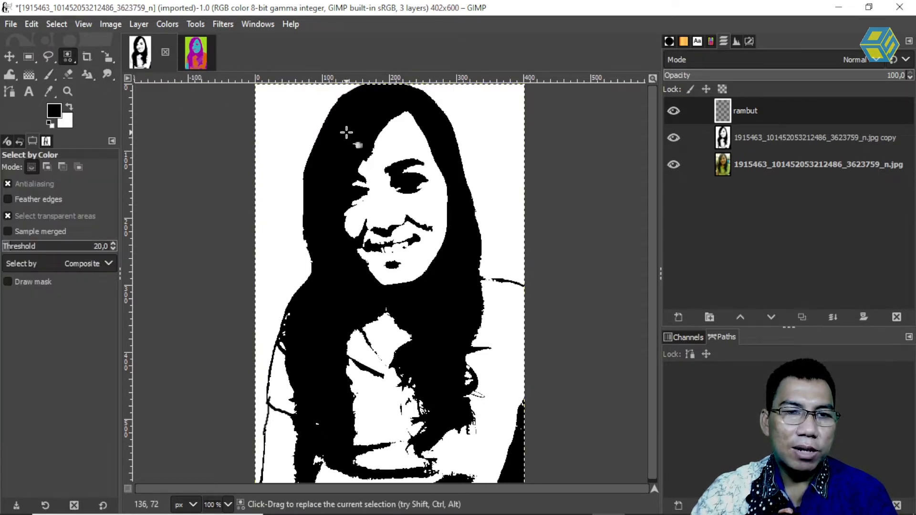
pyautogui.click(766, 137)
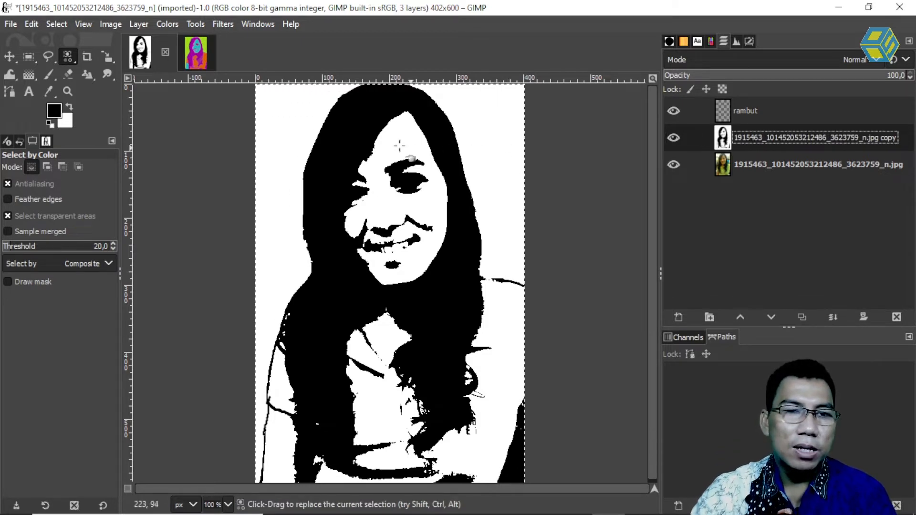
pyautogui.click(348, 138)
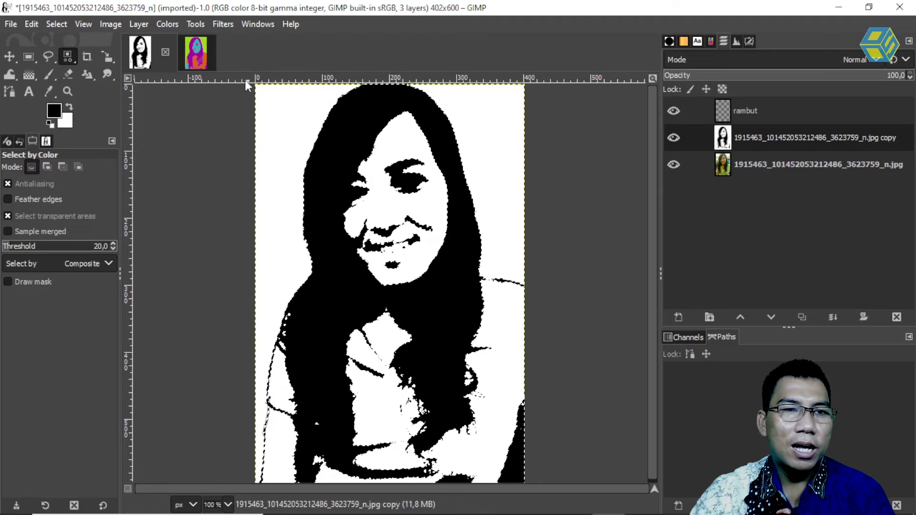
# Step: Review the finished jadi pop art.xcf image for reference and make the rambut layer active in the working image
pyautogui.click(195, 53)
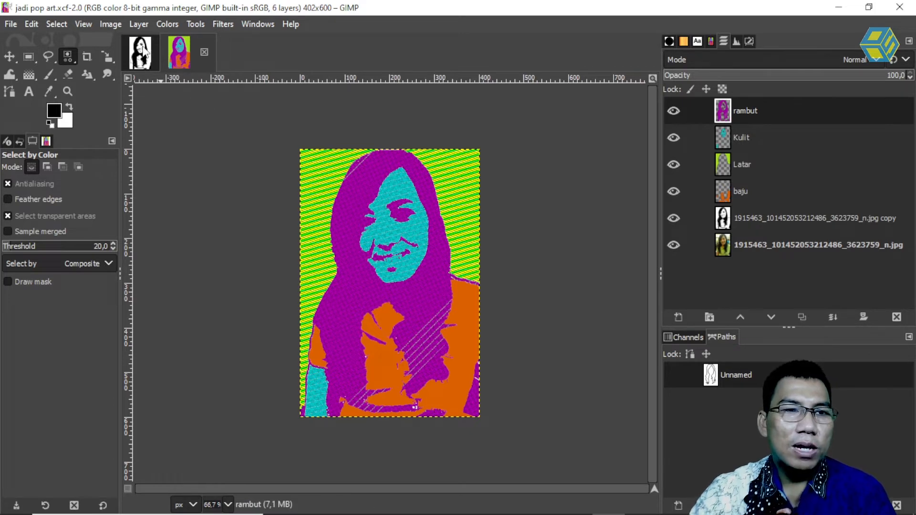
pyautogui.click(158, 67)
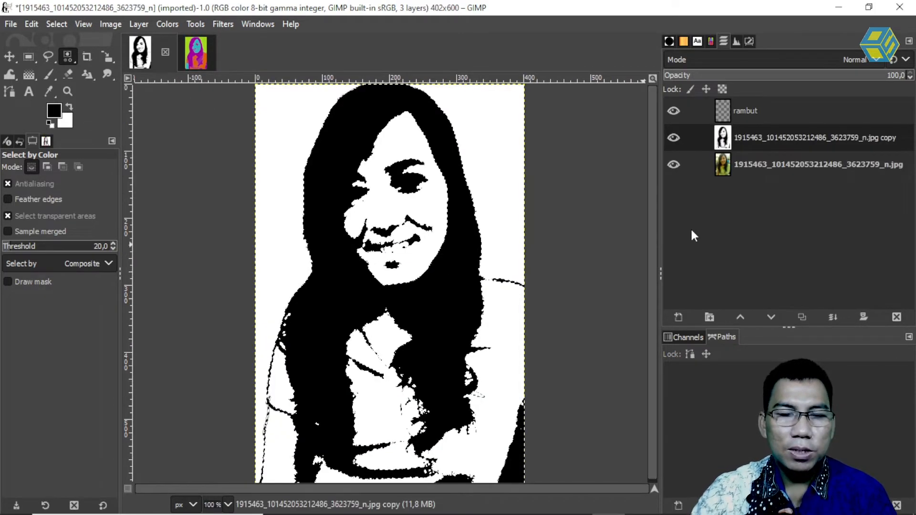
pyautogui.click(753, 112)
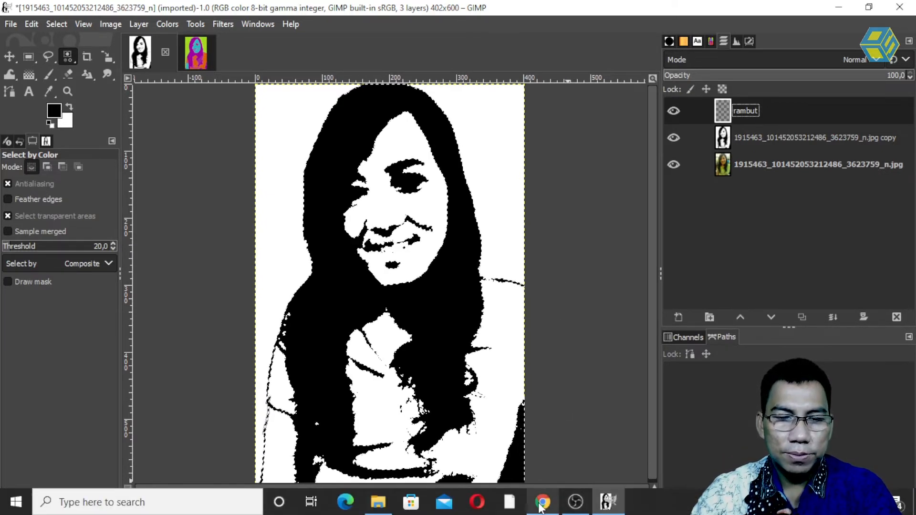
# Step: Switch to Chrome, view the search results for "adobe color wheel", and return to the open Adobe Color wheel page
pyautogui.click(541, 507)
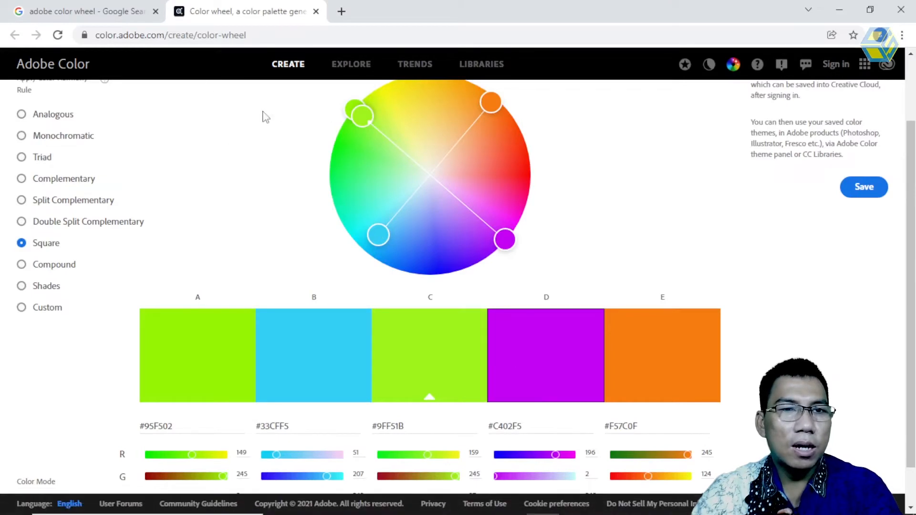
pyautogui.click(93, 13)
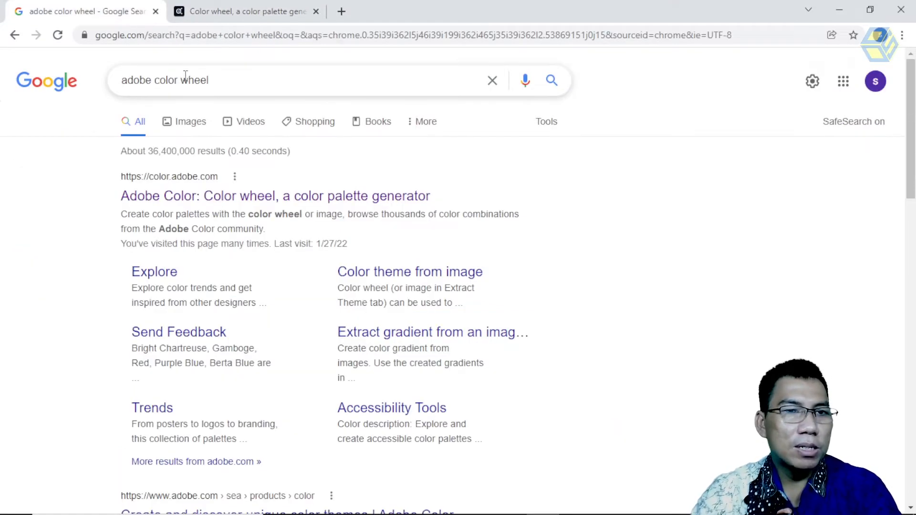
pyautogui.moveTo(240, 82); pyautogui.dragTo(108, 81)
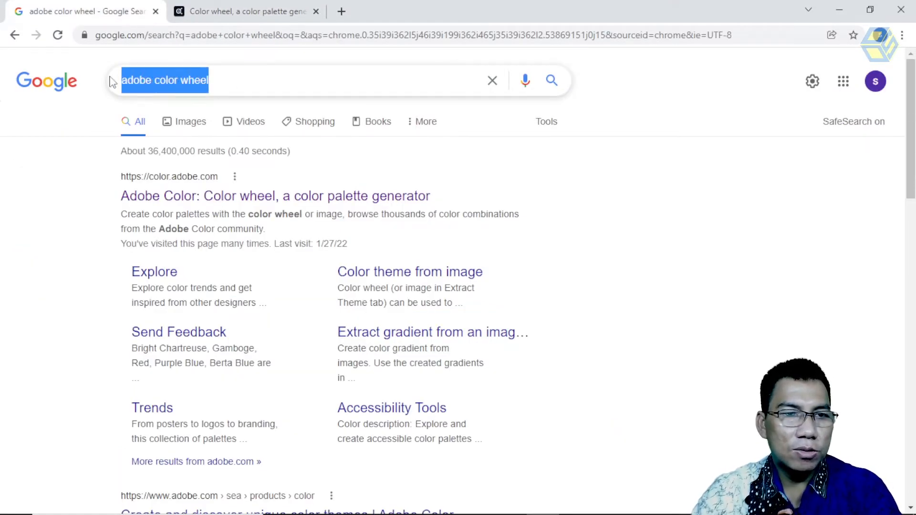
pyautogui.click(166, 199)
pyautogui.rightClick(166, 199)
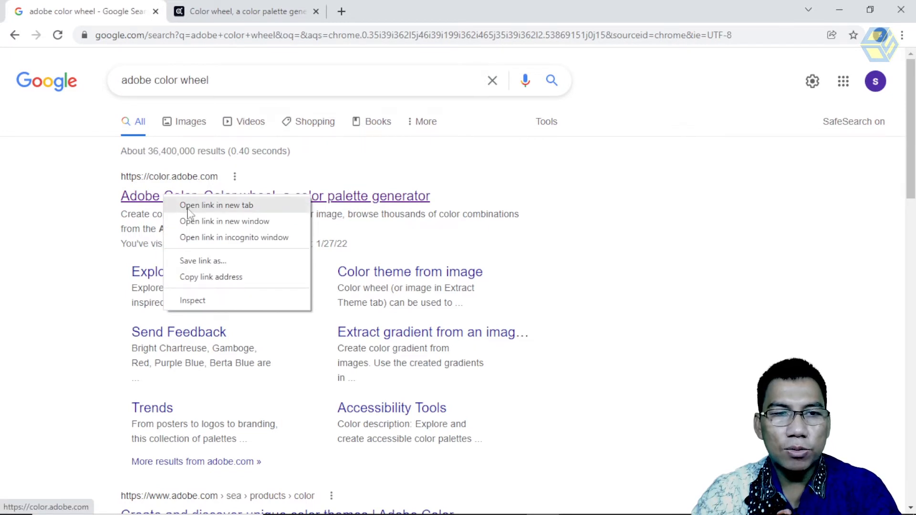
pyautogui.click(211, 10)
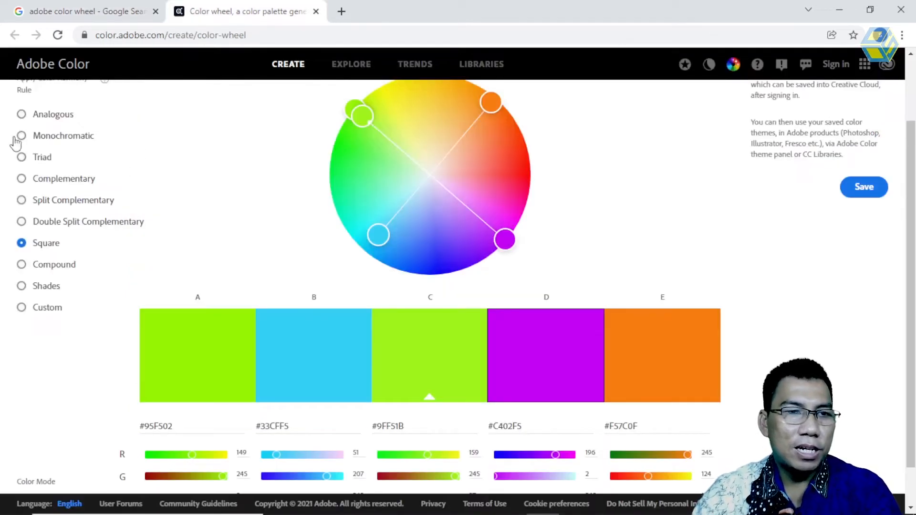
# Step: Preview the color harmony rules from Analogous through Double Split Complementary, and return to the Square rule
pyautogui.scroll(2, 111, 139)
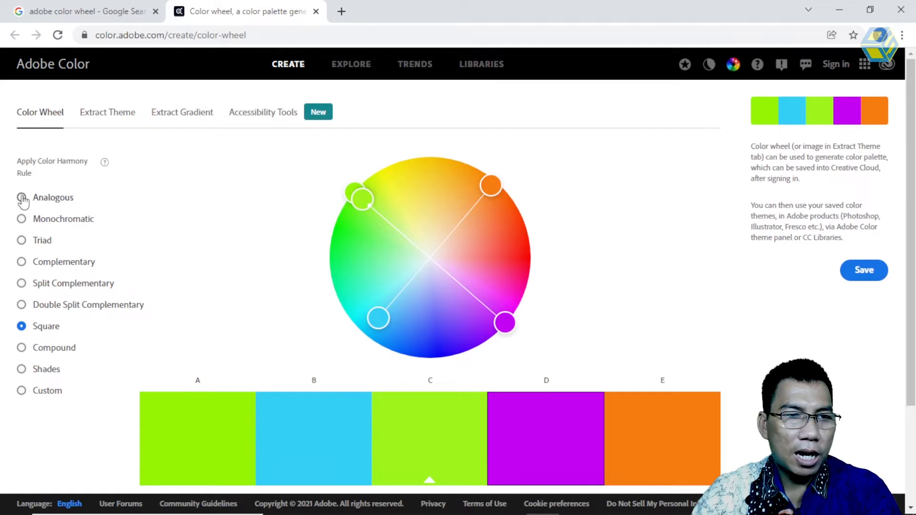
pyautogui.click(21, 197)
pyautogui.click(21, 219)
pyautogui.click(21, 240)
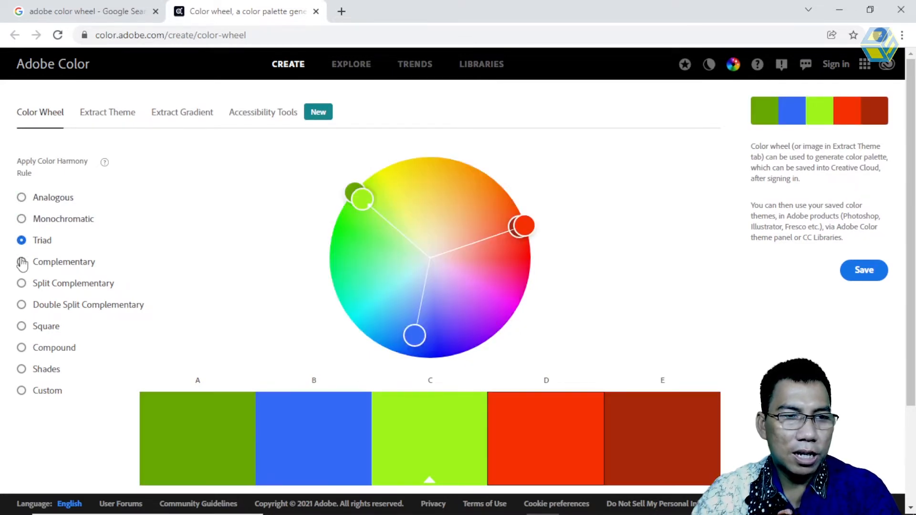
pyautogui.click(21, 261)
pyautogui.click(22, 283)
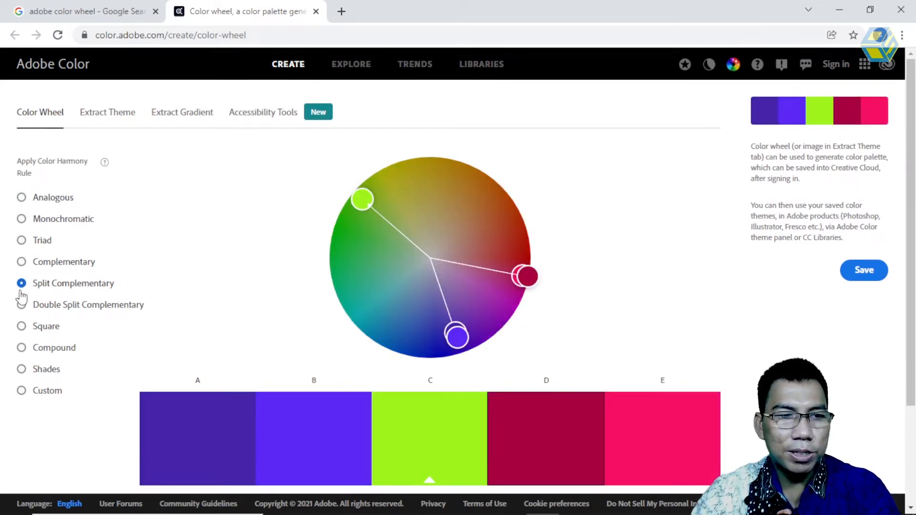
pyautogui.click(22, 305)
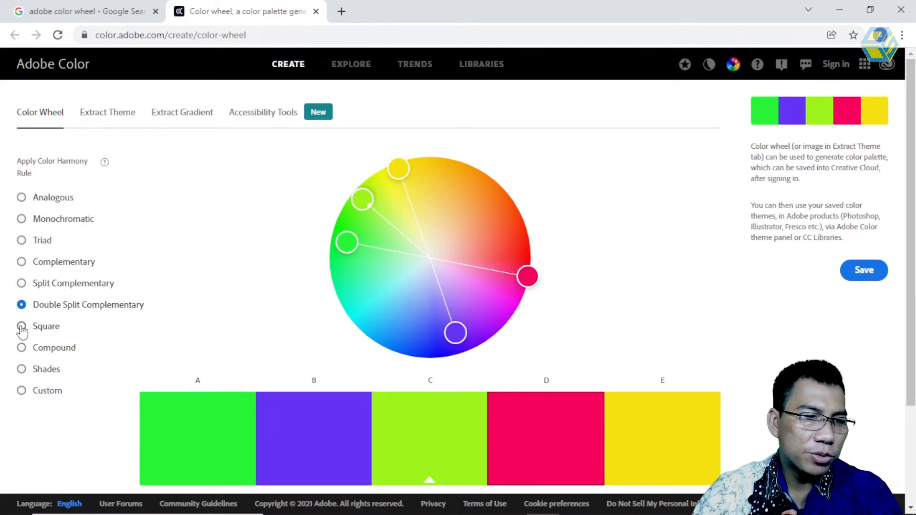
pyautogui.click(22, 329)
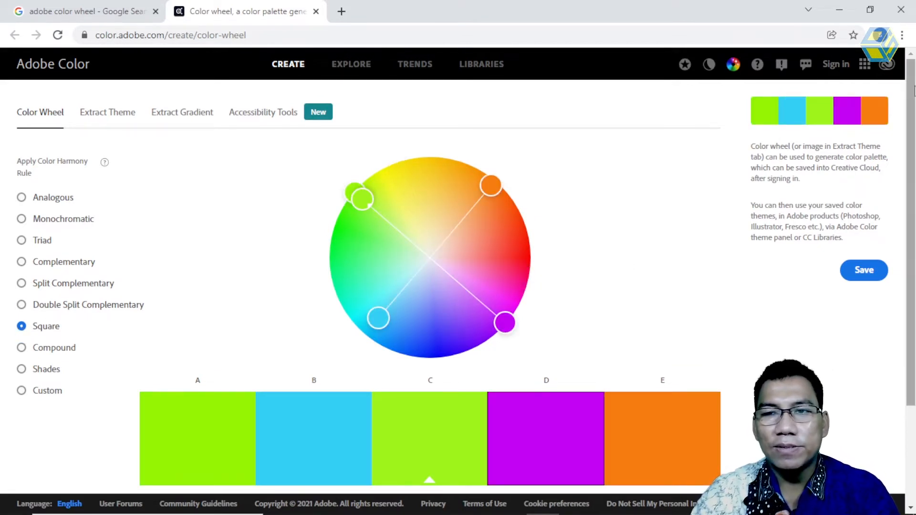
# Step: Rotate the wheel to a turquoise, violet, orange-red and yellow palette, and compare the Triad rule with Square
pyautogui.scroll(-1, 571, 215)
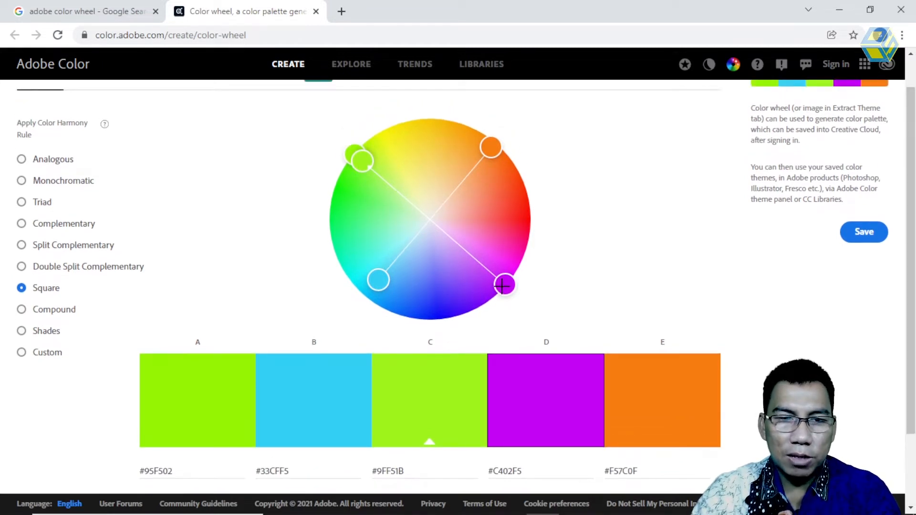
pyautogui.moveTo(528, 171); pyautogui.dragTo(501, 153)
pyautogui.moveTo(517, 206); pyautogui.dragTo(523, 170)
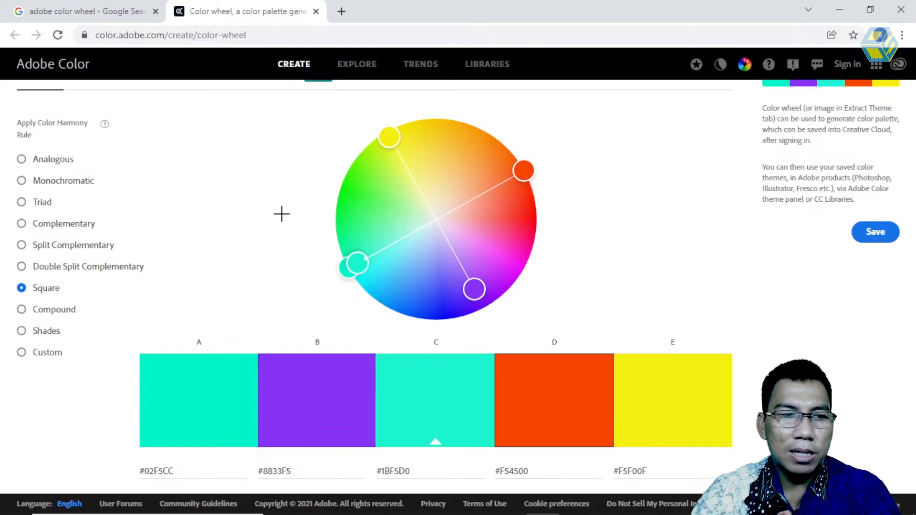
pyautogui.click(23, 202)
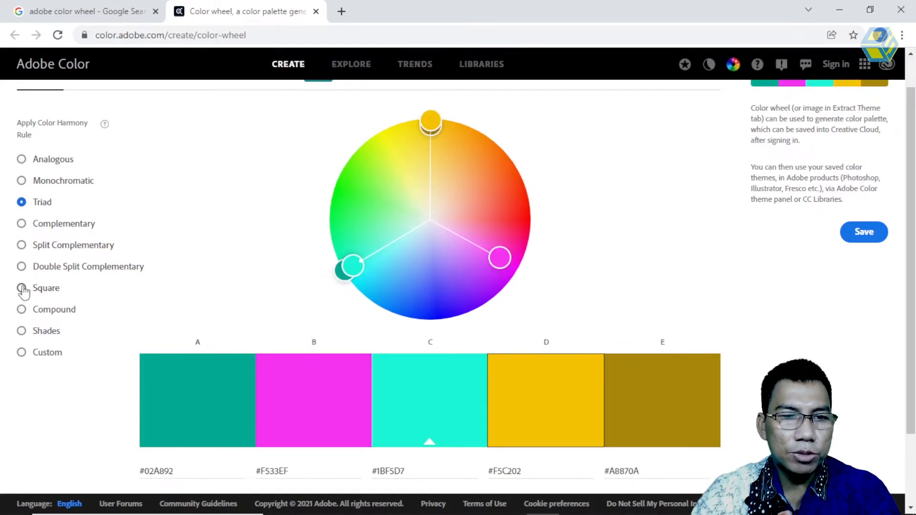
pyautogui.click(21, 288)
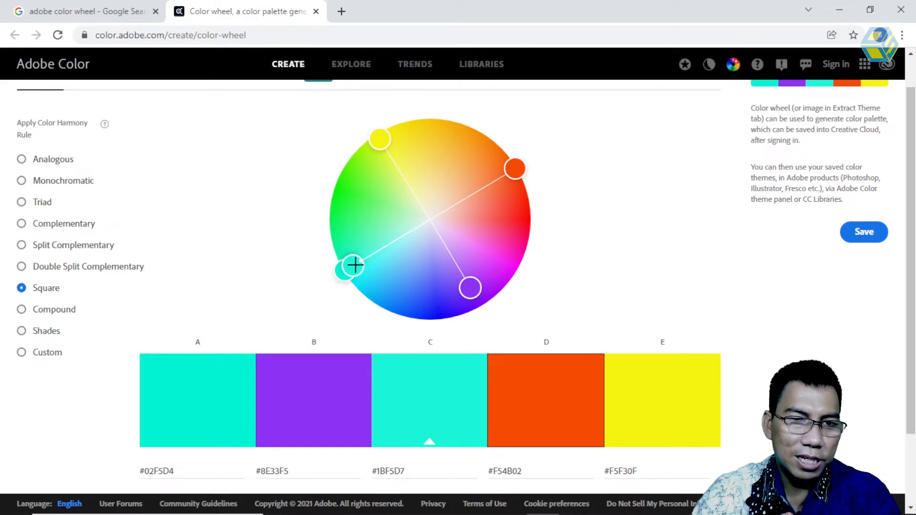
# Step: Adjust the Square palette on the color wheel to #18C8F5, #C700F5, #00C2F5, #F57801 and #90F500
pyautogui.moveTo(382, 301); pyautogui.dragTo(525, 272)
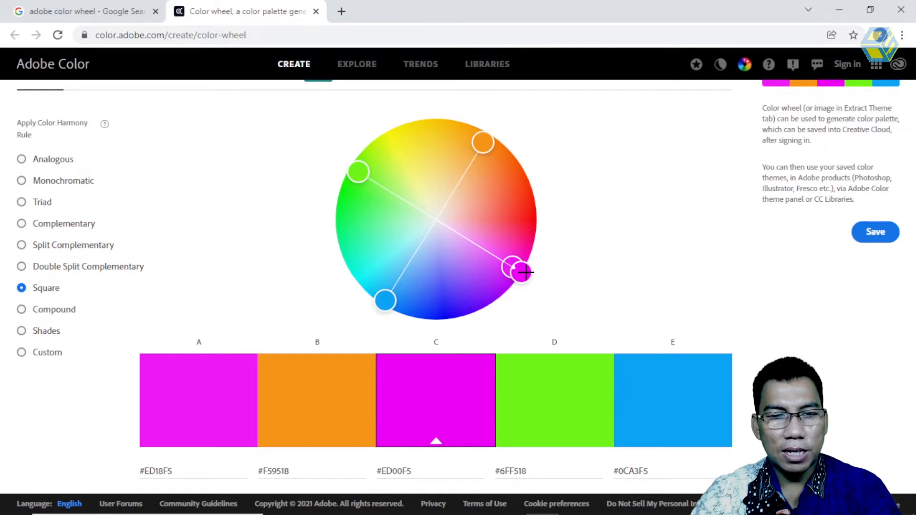
pyautogui.moveTo(455, 312); pyautogui.dragTo(367, 295)
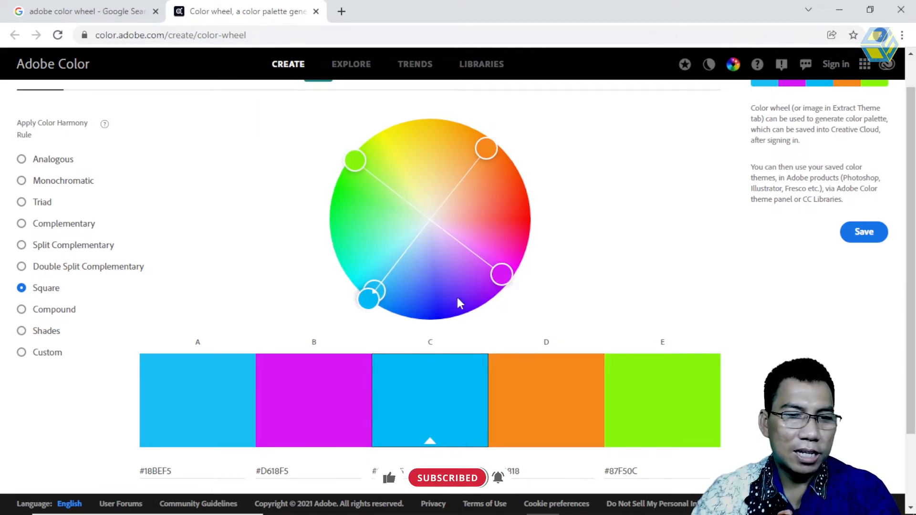
pyautogui.moveTo(506, 273); pyautogui.dragTo(528, 303)
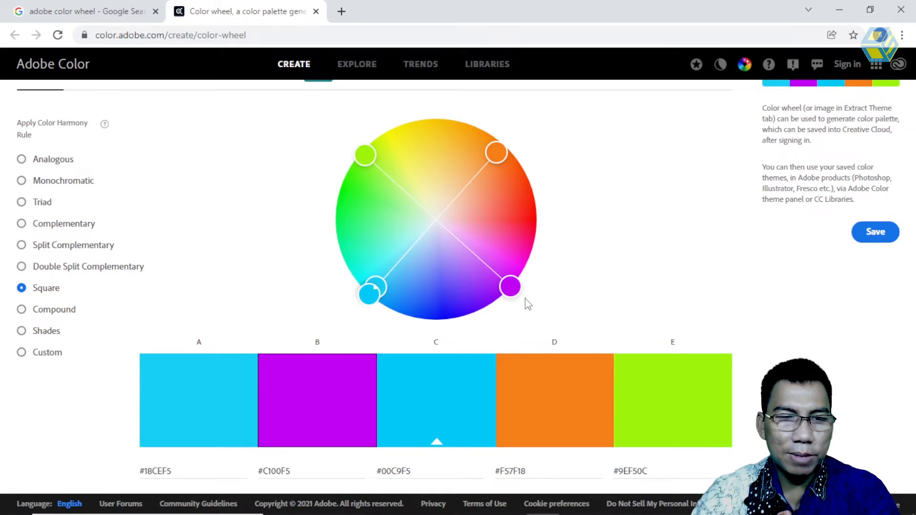
pyautogui.moveTo(357, 299); pyautogui.dragTo(362, 301)
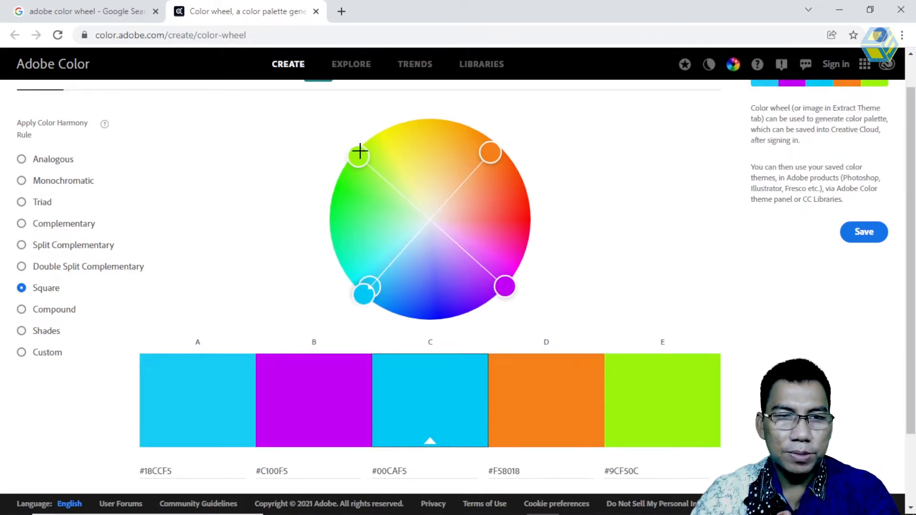
pyautogui.moveTo(355, 151); pyautogui.dragTo(351, 156)
pyautogui.moveTo(487, 151)
pyautogui.mouseDown()
pyautogui.moveTo(504, 151)
pyautogui.moveTo(499, 143)
pyautogui.mouseUp()
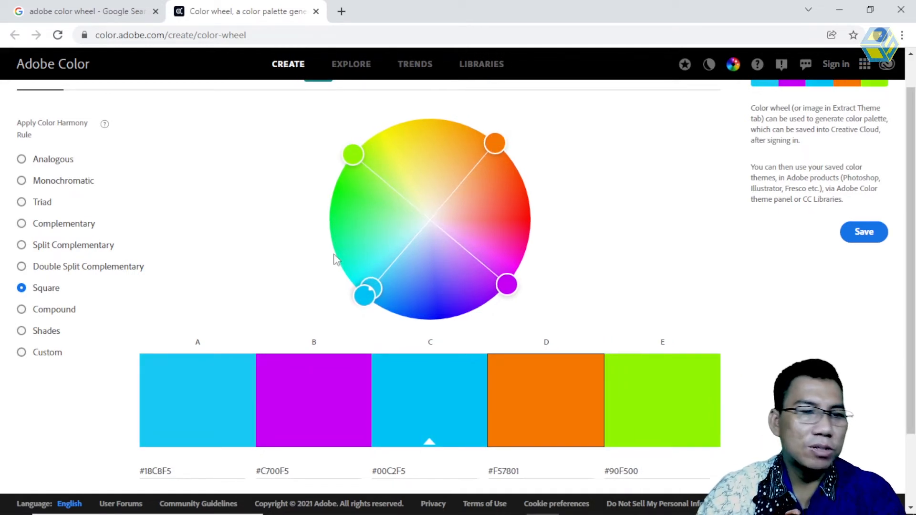
# Step: Copy the hex code C700F5 of the purple swatch B
pyautogui.scroll(-2, 333, 227)
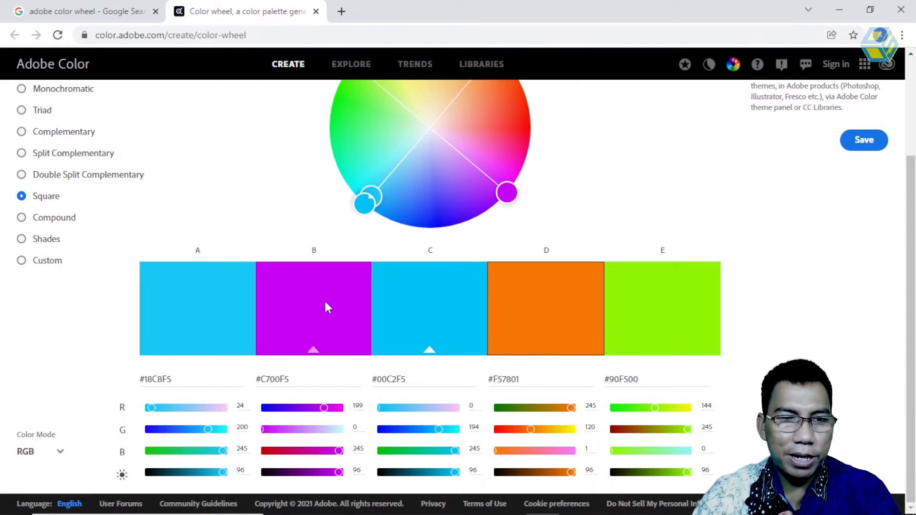
pyautogui.moveTo(293, 380); pyautogui.dragTo(275, 378)
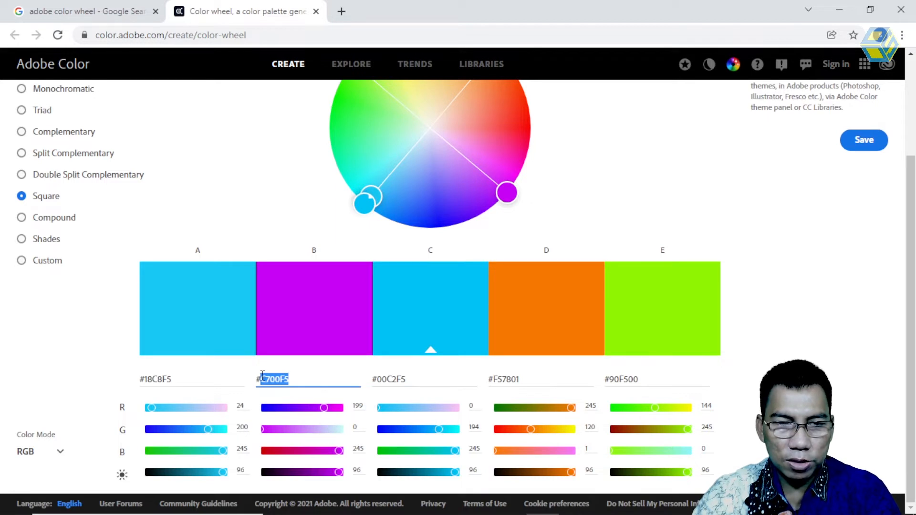
pyautogui.rightClick(272, 377)
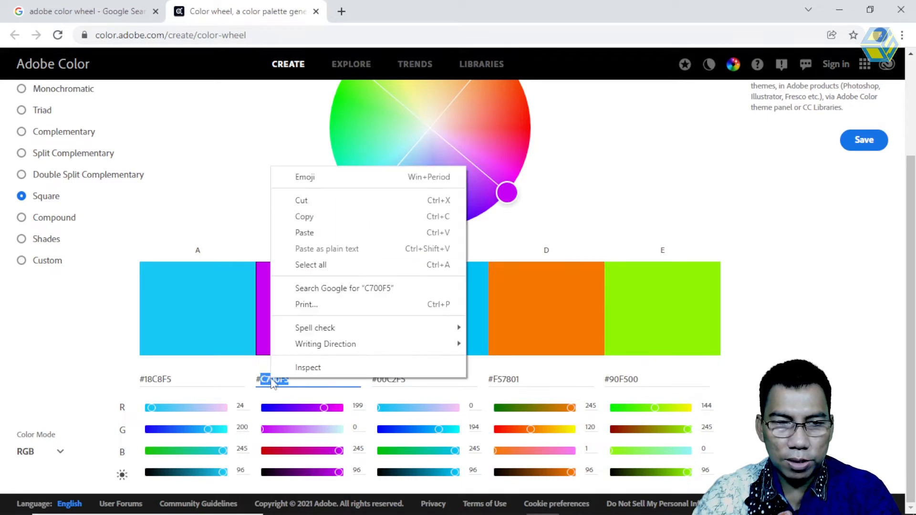
pyautogui.click(321, 219)
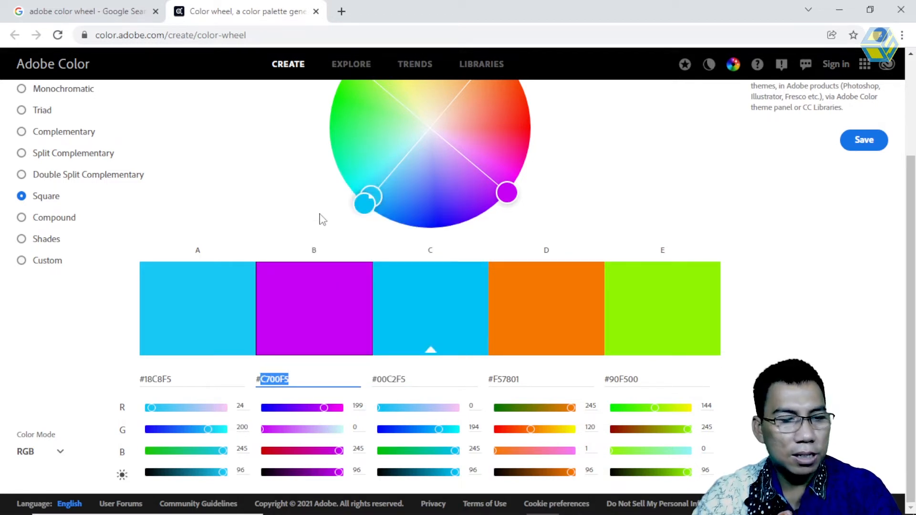
# Step: Switch to GIMP and set the foreground color to the copied hex code C700F5
pyautogui.hotkey('alt', 'Tab')
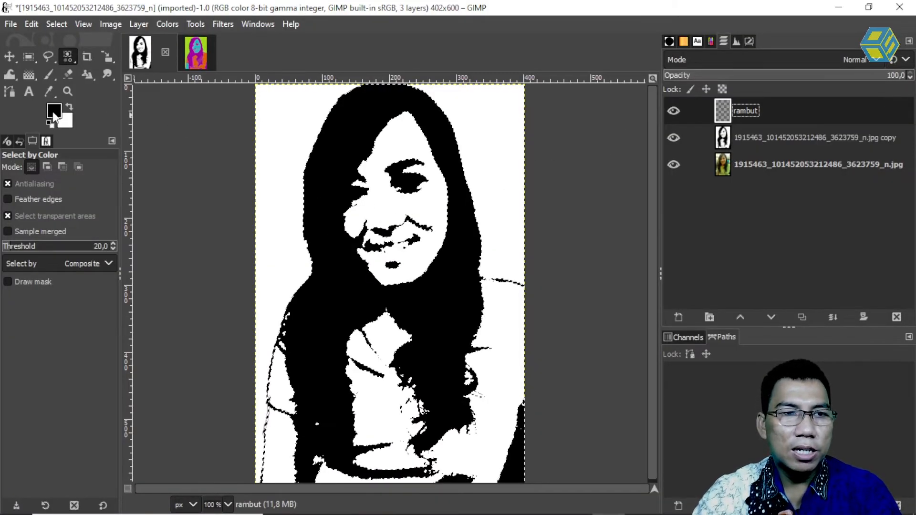
pyautogui.click(54, 112)
pyautogui.doubleClick(227, 358)
pyautogui.rightClick(219, 358)
pyautogui.click(239, 392)
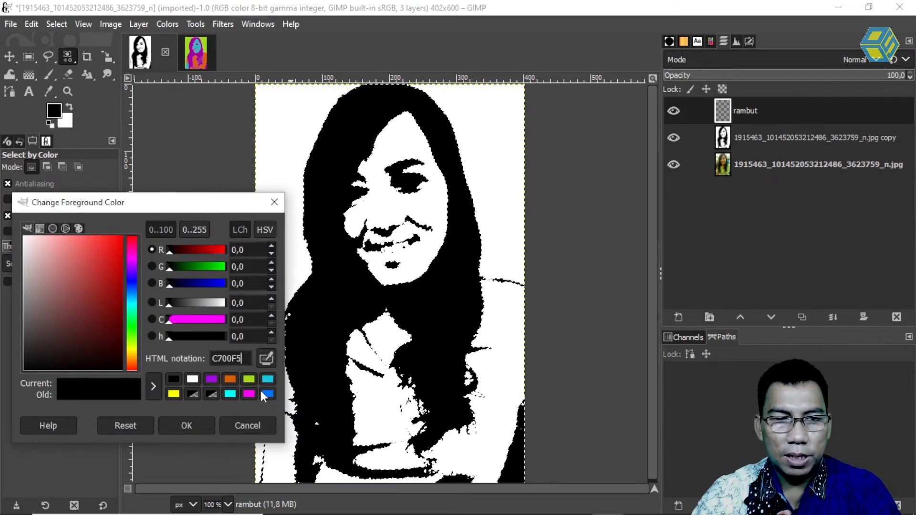
pyautogui.click(202, 425)
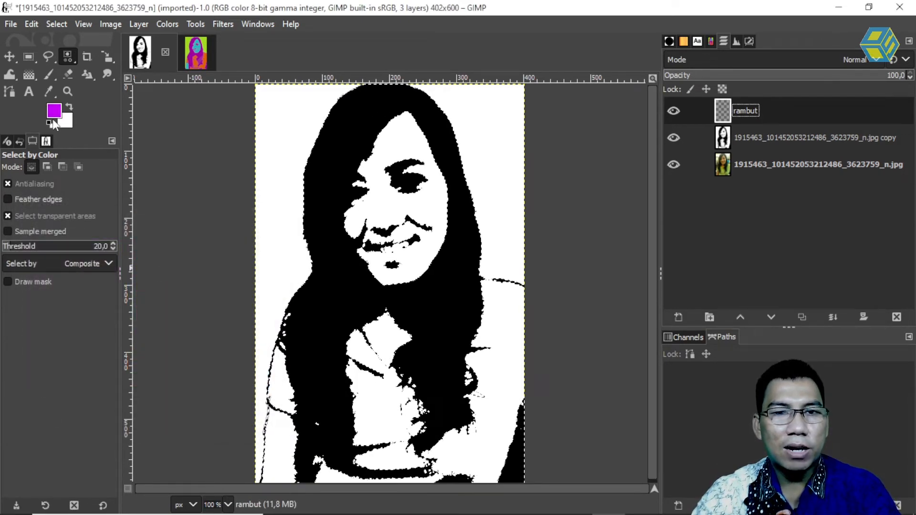
# Step: Fill the selected areas on the rambut layer with the purple foreground color and clear the selection
pyautogui.click(746, 137)
pyautogui.click(735, 113)
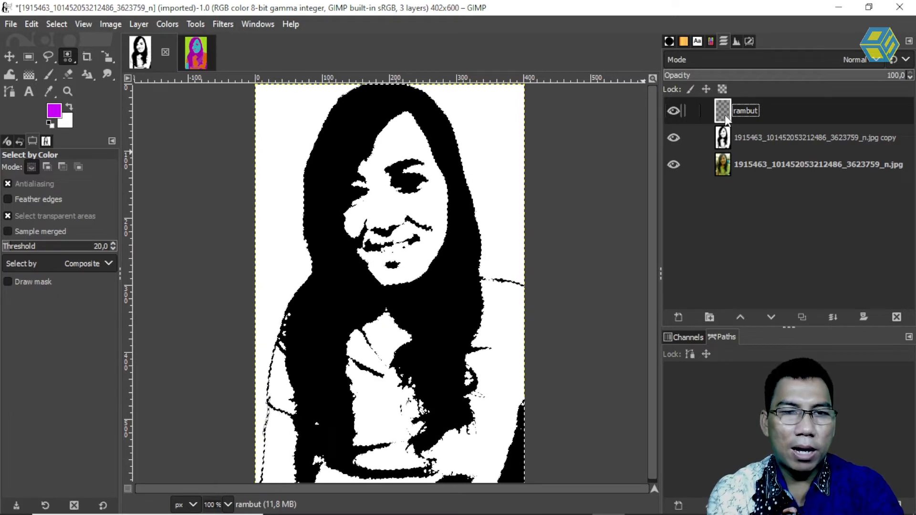
pyautogui.hotkey('ctrl', ',')
pyautogui.hotkey('ctrl', 'shift', 'a')
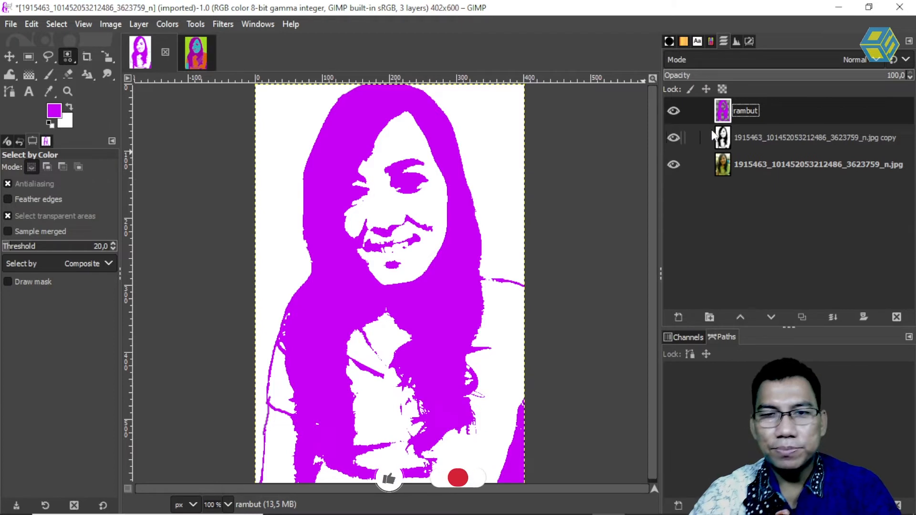
# Step: Create a new transparent layer named muka above the rambut layer
pyautogui.click(678, 317)
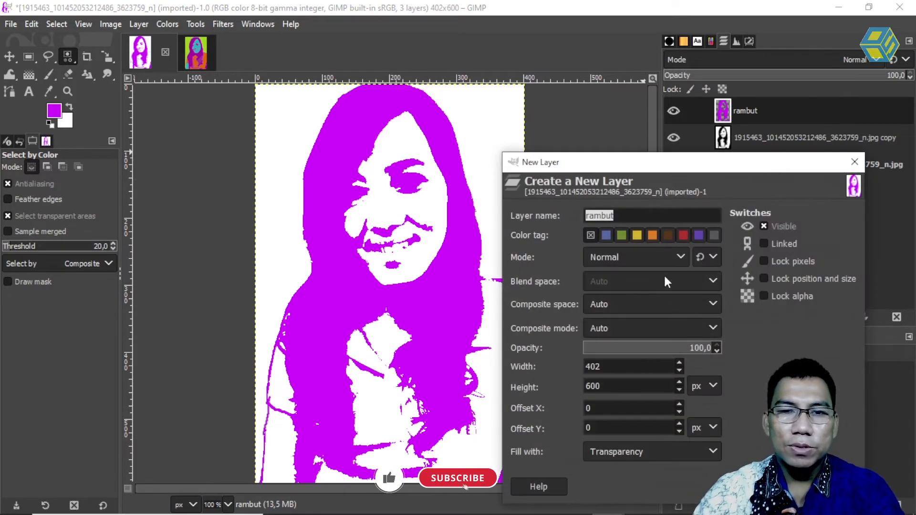
pyautogui.click(632, 217)
pyautogui.doubleClick(632, 217)
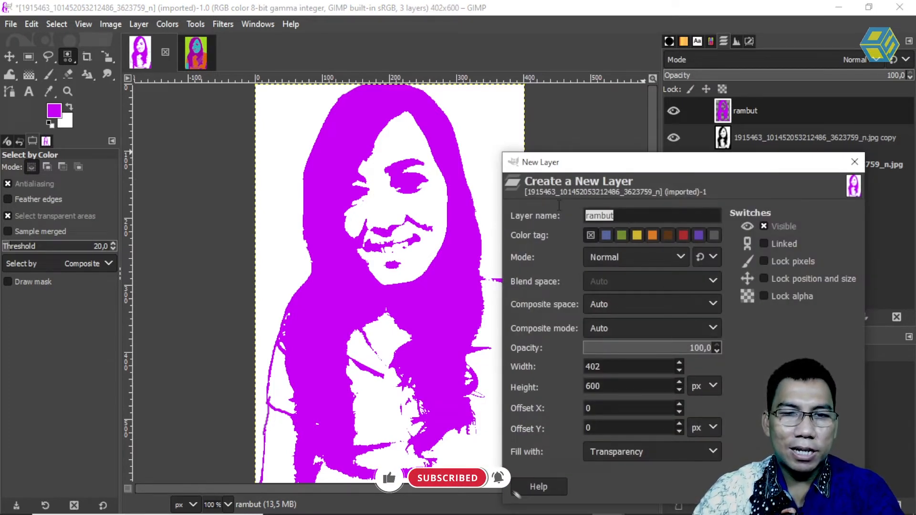
pyautogui.write('muka')
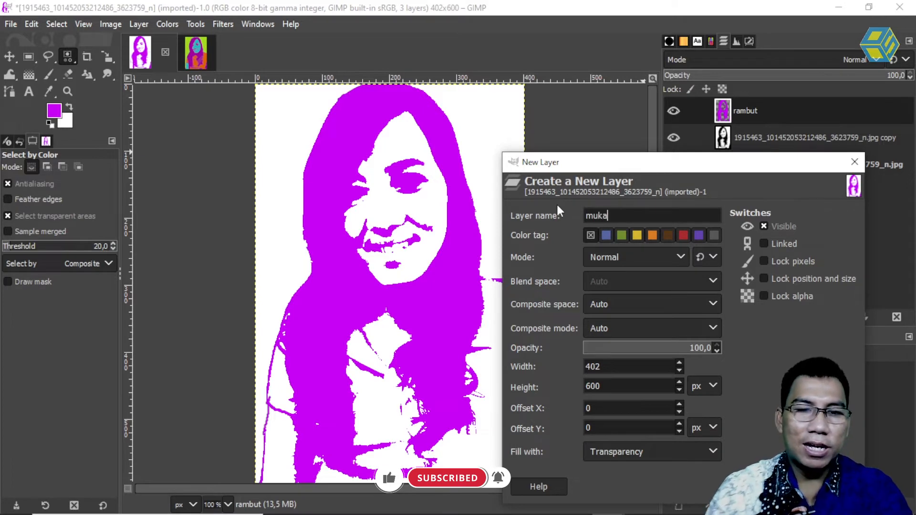
pyautogui.press('Return')
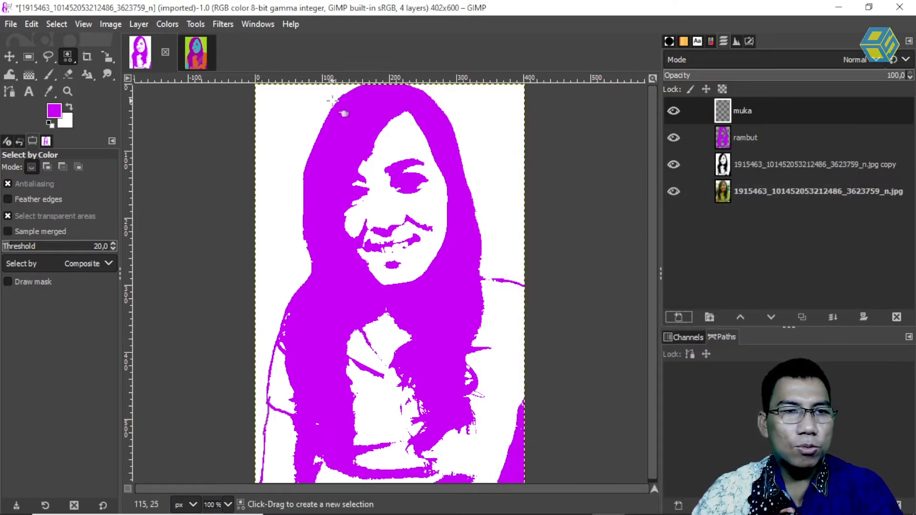
# Step: Select the white face area and add the lower arm area on the black-and-white copy layer with the Fuzzy Select tool
pyautogui.rightClick(67, 57)
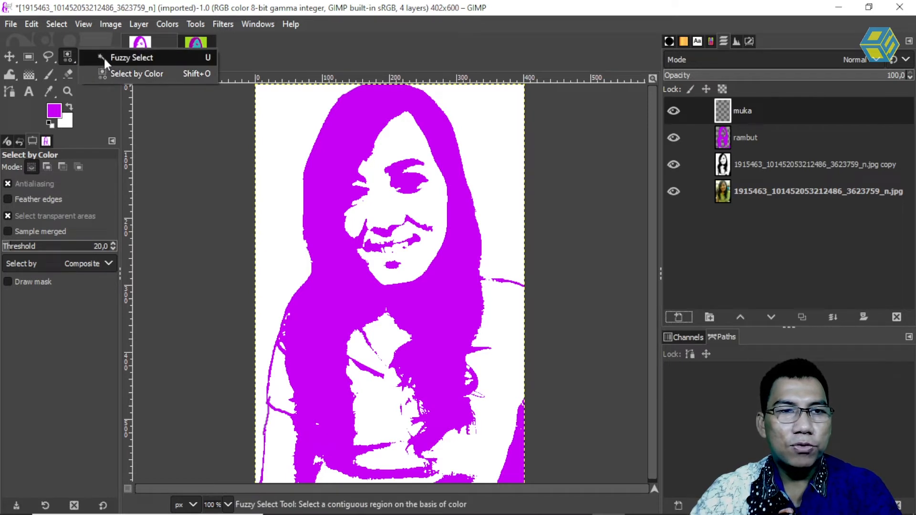
pyautogui.click(104, 57)
pyautogui.rightClick(66, 54)
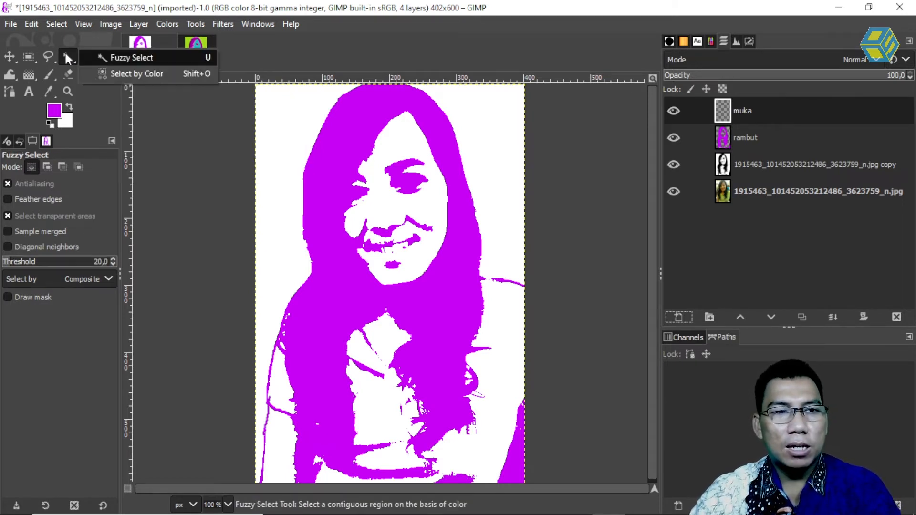
pyautogui.click(123, 58)
pyautogui.doubleClick(780, 165)
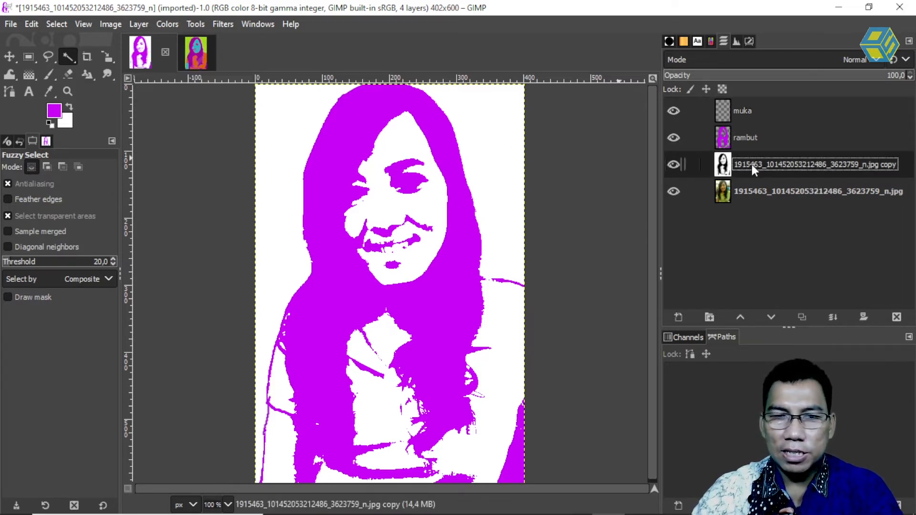
pyautogui.click(430, 202)
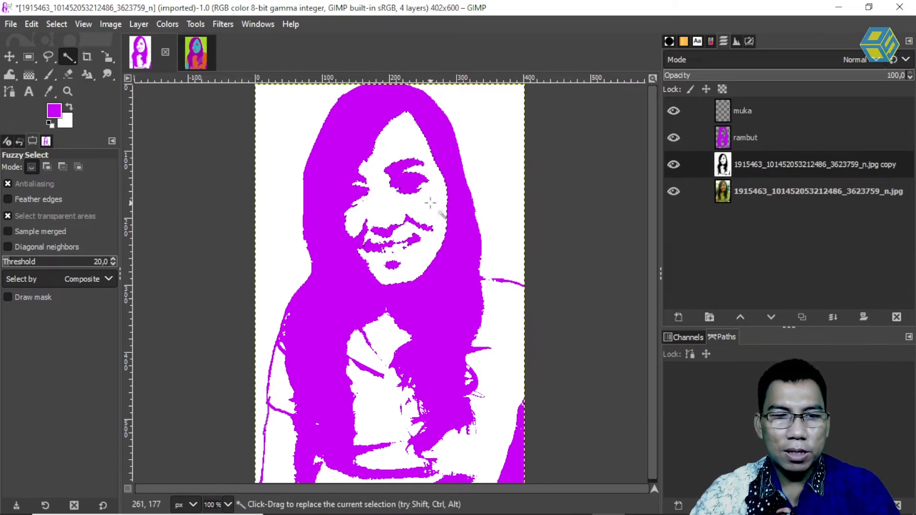
pyautogui.keyDown('shift'); pyautogui.click(275, 441); pyautogui.keyUp('shift')
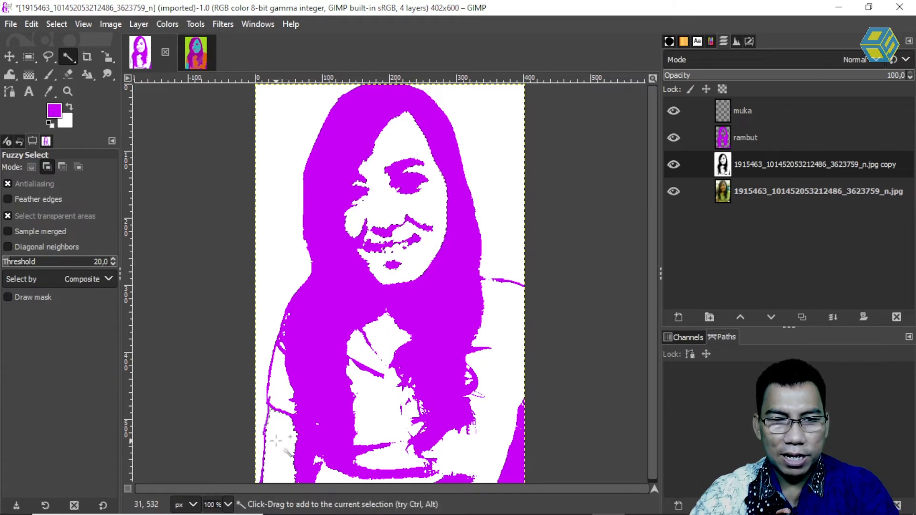
# Step: Rename the muka layer as warna kulit
pyautogui.click(744, 116)
pyautogui.doubleClick(745, 114)
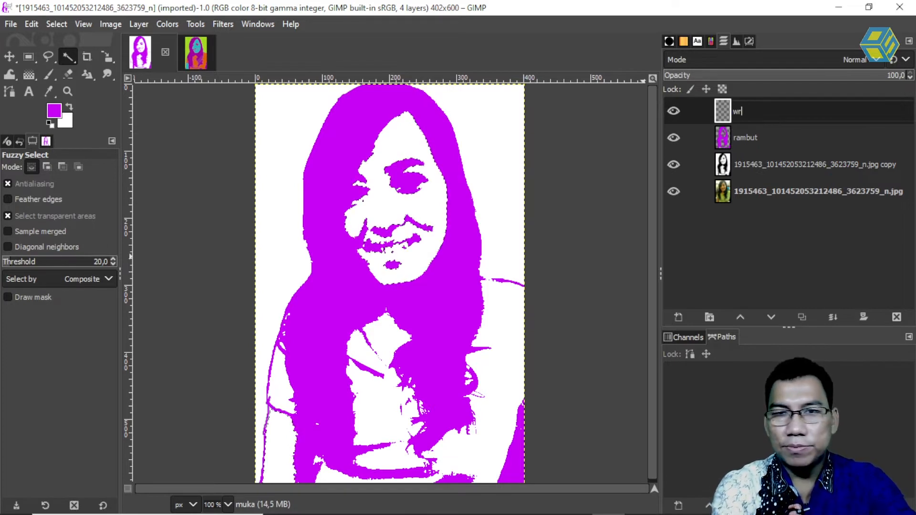
pyautogui.write('rna')
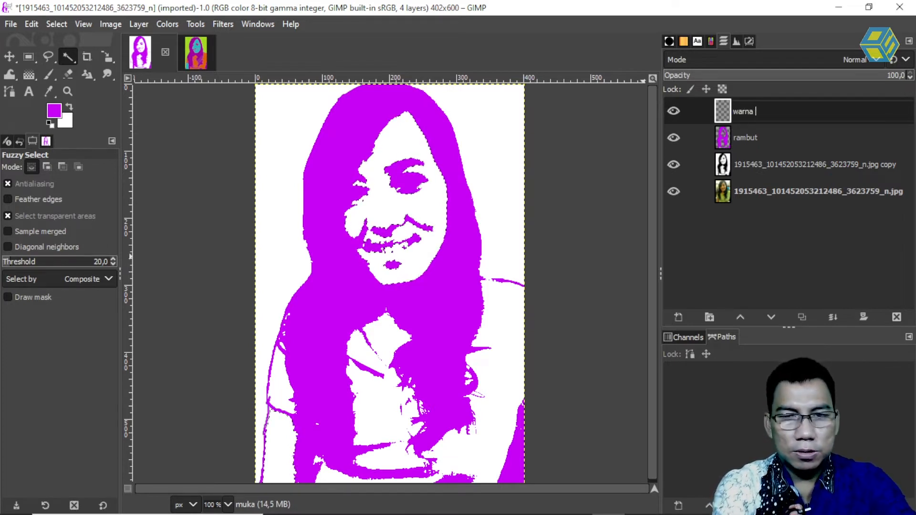
pyautogui.write(' kulit')
pyautogui.press('Return')
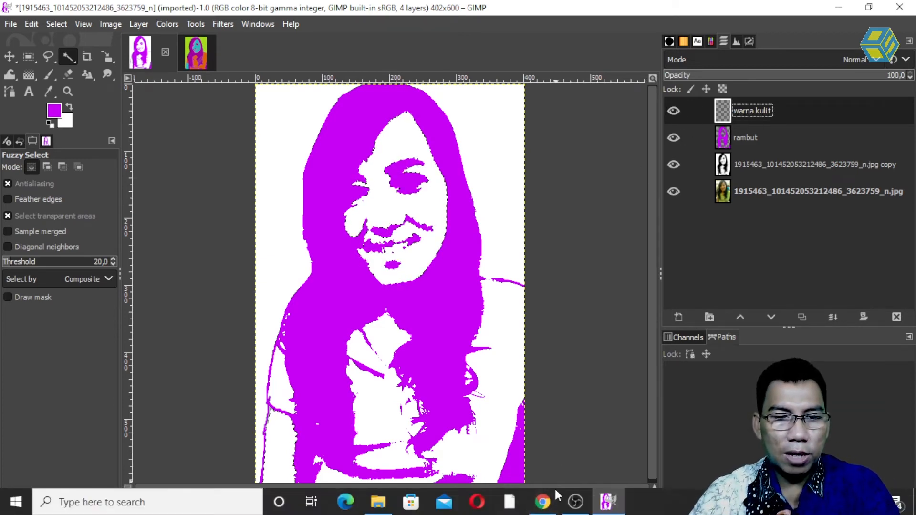
# Step: Copy the hex code 00C2F5 of palette color C from Adobe Color in Chrome, then return to GIMP
pyautogui.click(509, 504)
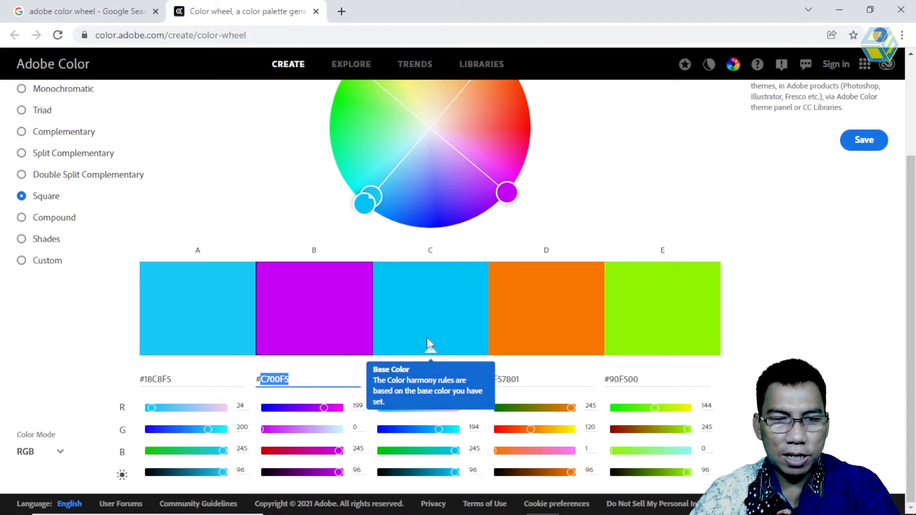
pyautogui.moveTo(411, 379); pyautogui.dragTo(377, 378)
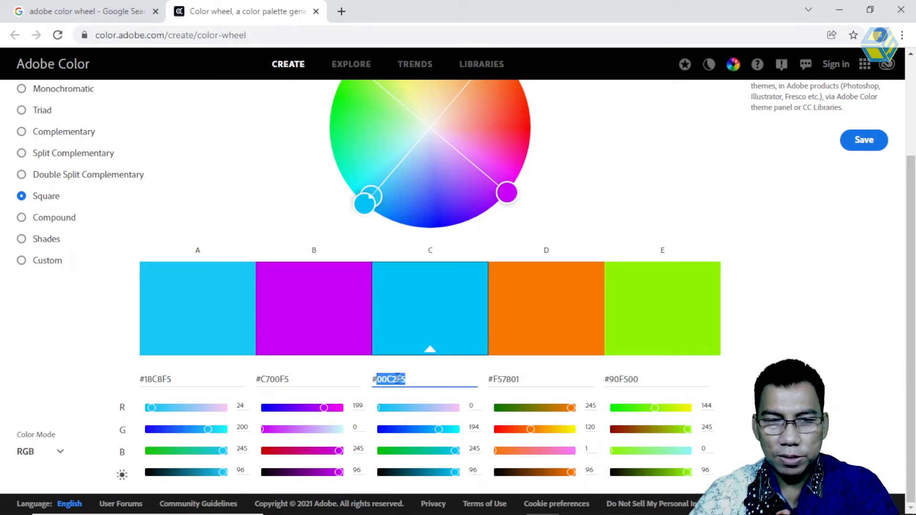
pyautogui.rightClick(397, 380)
pyautogui.click(449, 219)
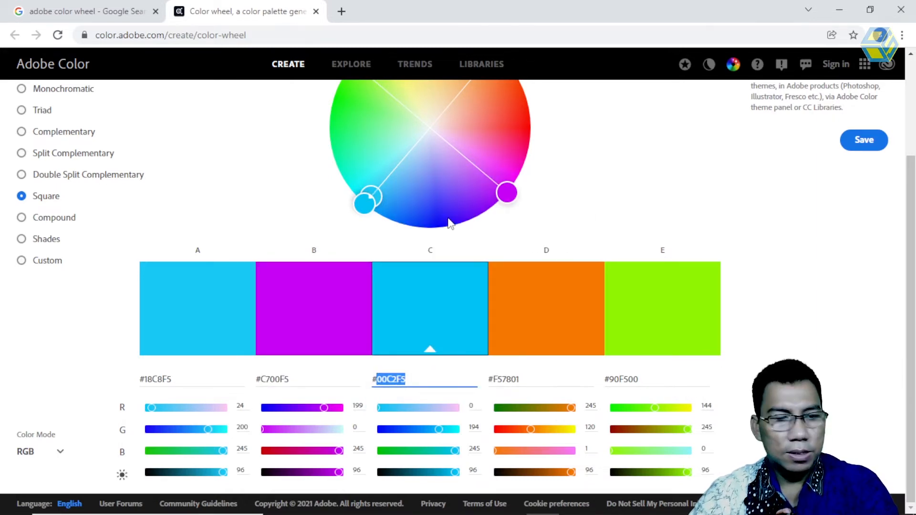
pyautogui.hotkey('alt', 'Tab')
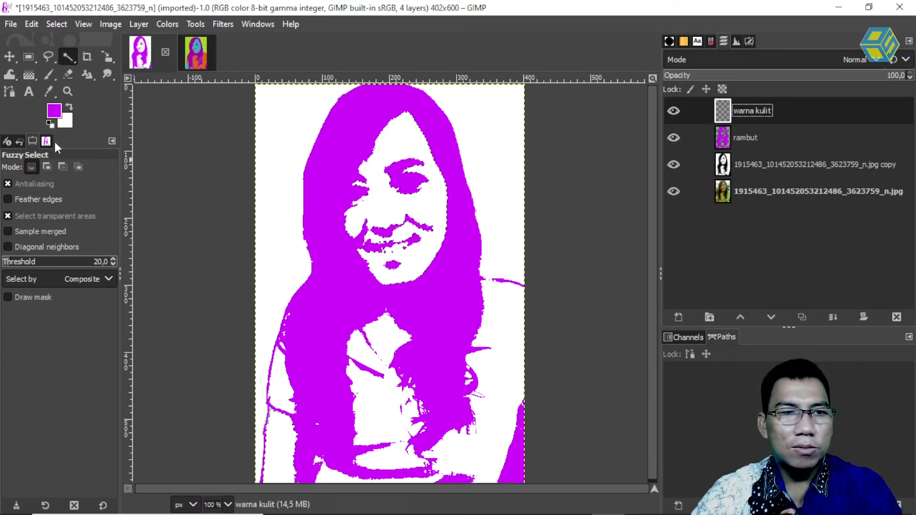
# Step: Set the foreground color to the copied 00C2F5 and fill the selected face and arm areas on the warna kulit layer
pyautogui.click(53, 111)
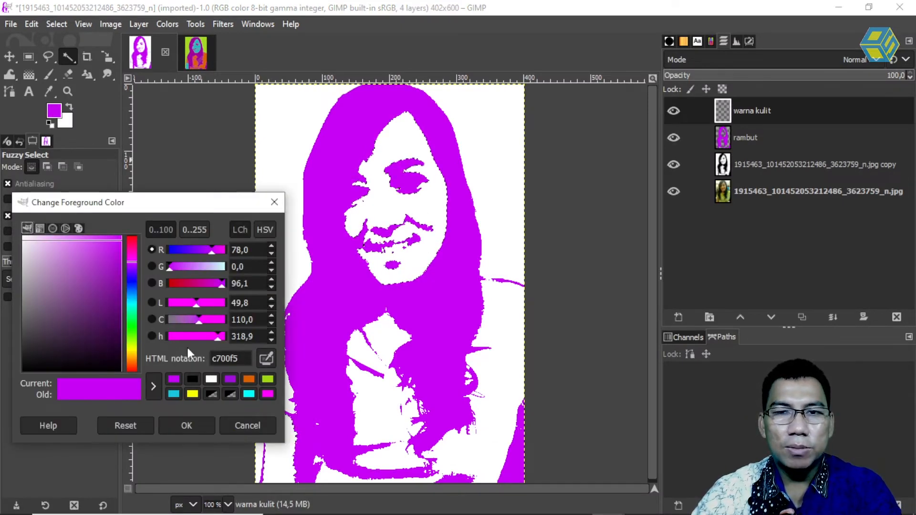
pyautogui.rightClick(230, 356)
pyautogui.click(253, 395)
pyautogui.click(204, 421)
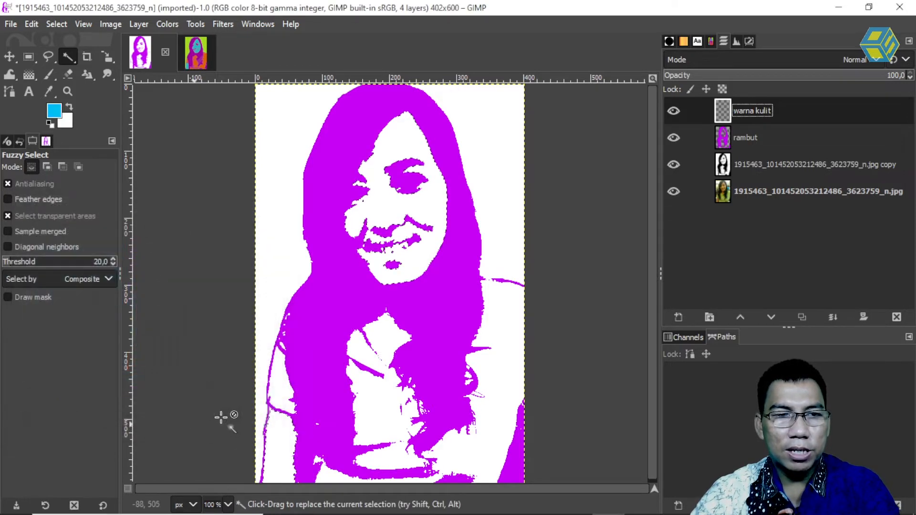
pyautogui.hotkey('ctrl', ',')
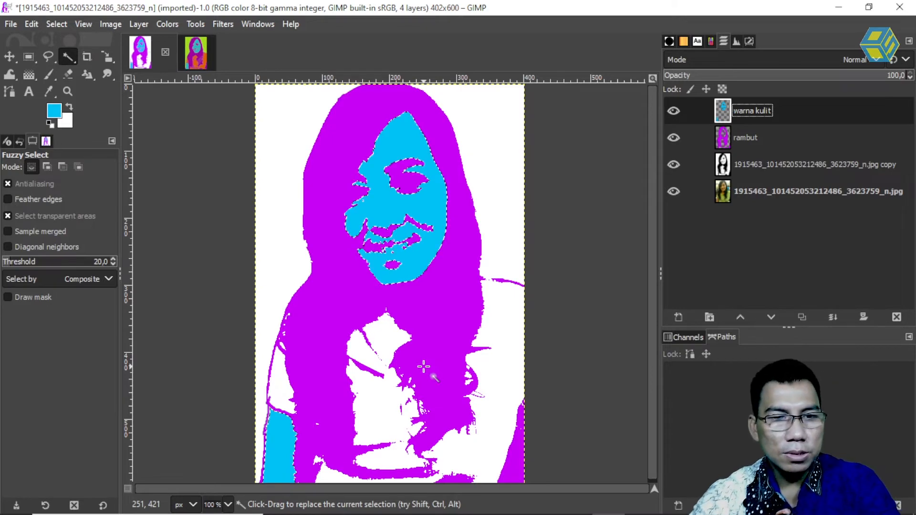
# Step: Create a new transparent layer named baju above the warna kulit layer
pyautogui.click(677, 318)
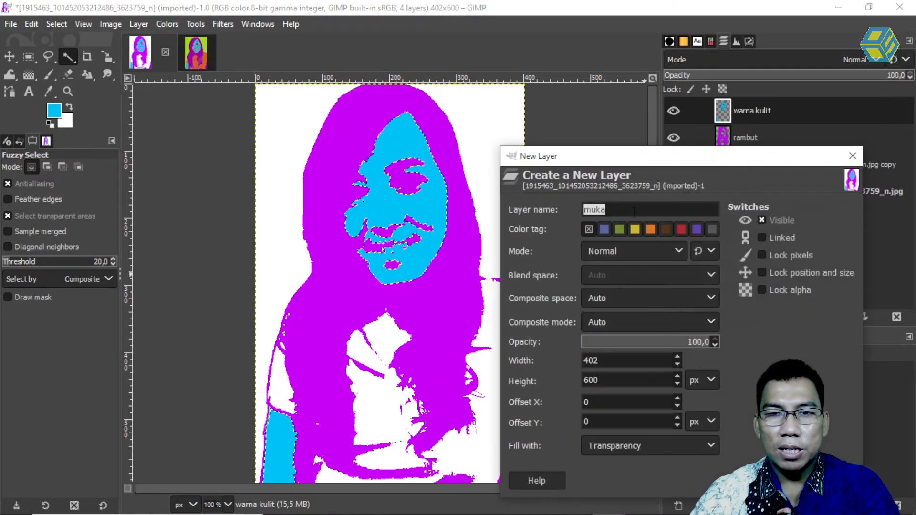
pyautogui.write('baju')
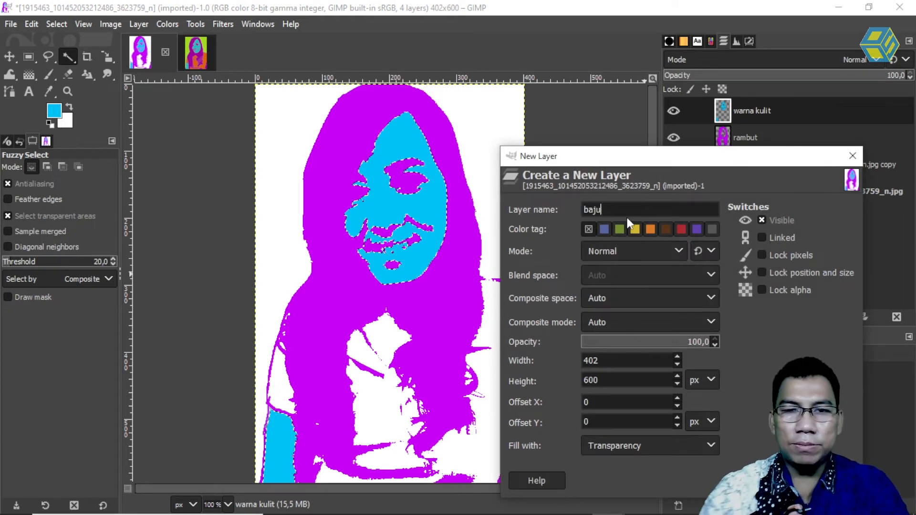
pyautogui.click(765, 480)
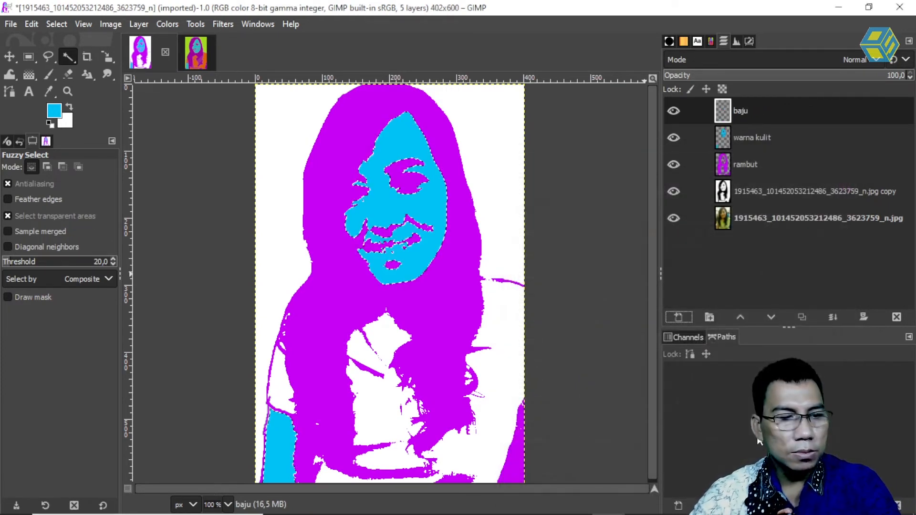
# Step: Switch to Adobe Color in Chrome, copy the orange hex code F57801 of palette color D, and return to GIMP
pyautogui.moveTo(509, 508)
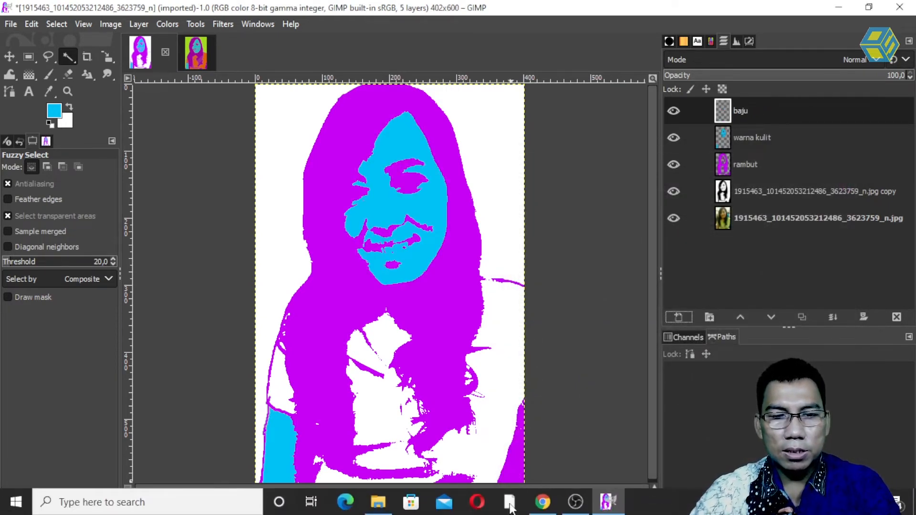
pyautogui.click(542, 502)
pyautogui.click(501, 378)
pyautogui.rightClick(501, 378)
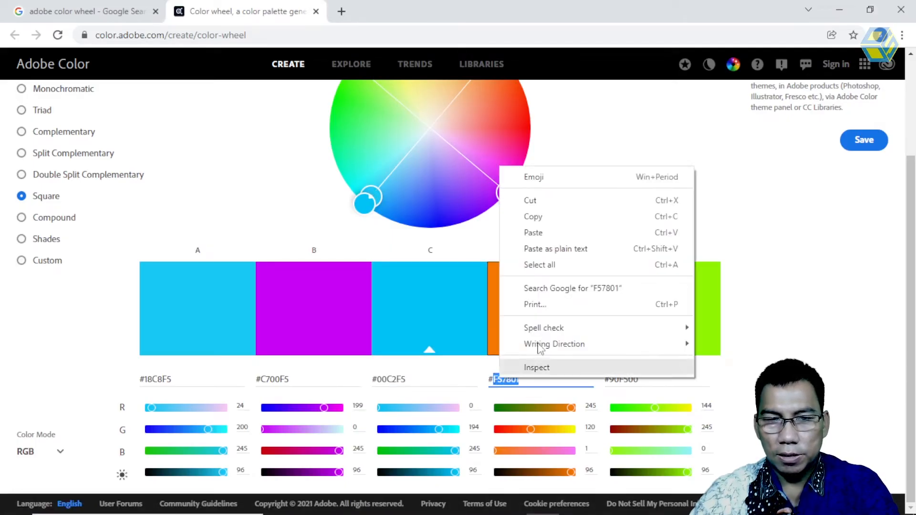
pyautogui.click(550, 221)
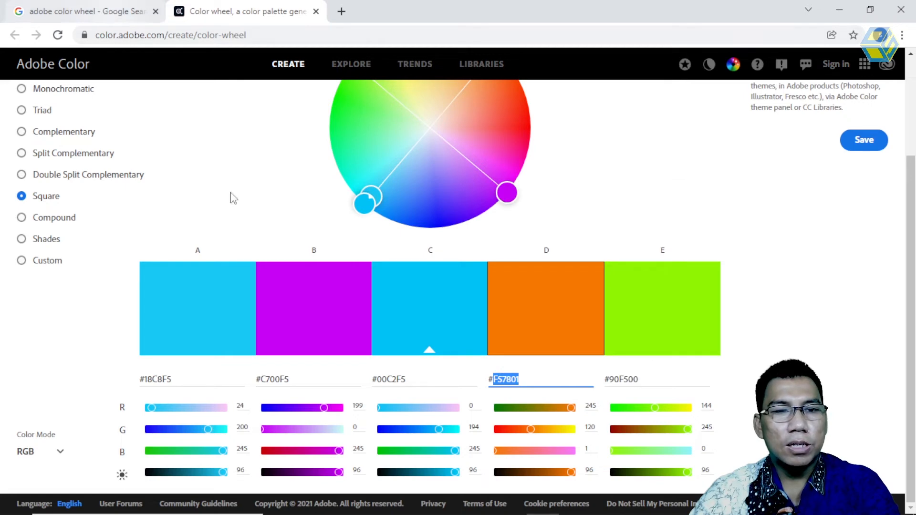
pyautogui.click(607, 502)
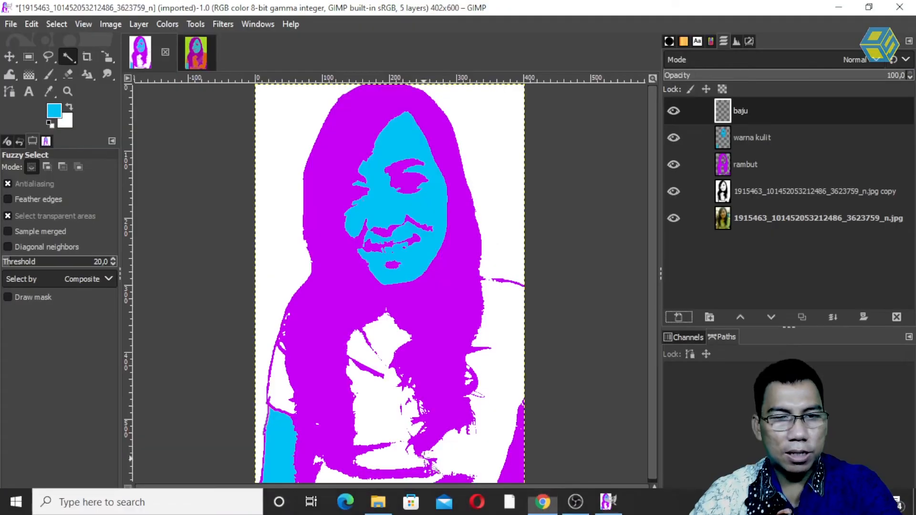
# Step: Try to select the white shirt areas on the black-and-white copy layer with the Fuzzy Select tool
pyautogui.click(723, 193)
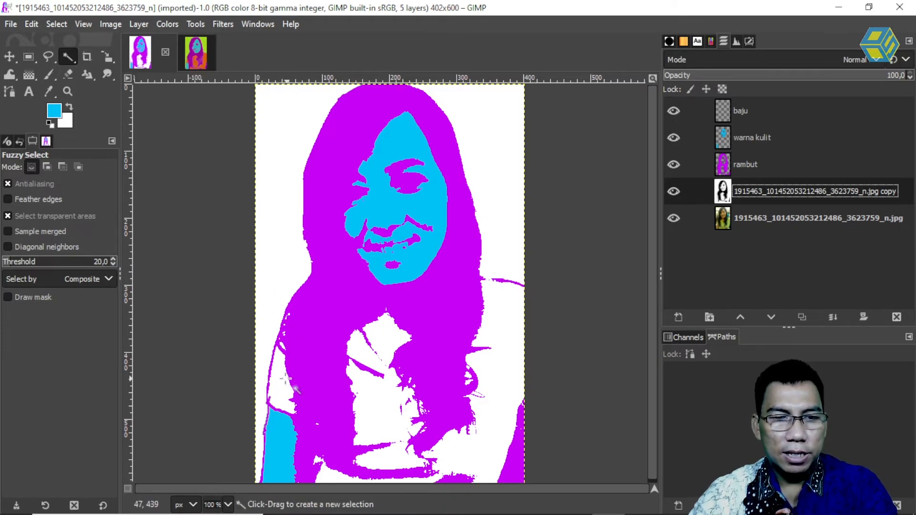
pyautogui.moveTo(388, 400); pyautogui.dragTo(389, 401)
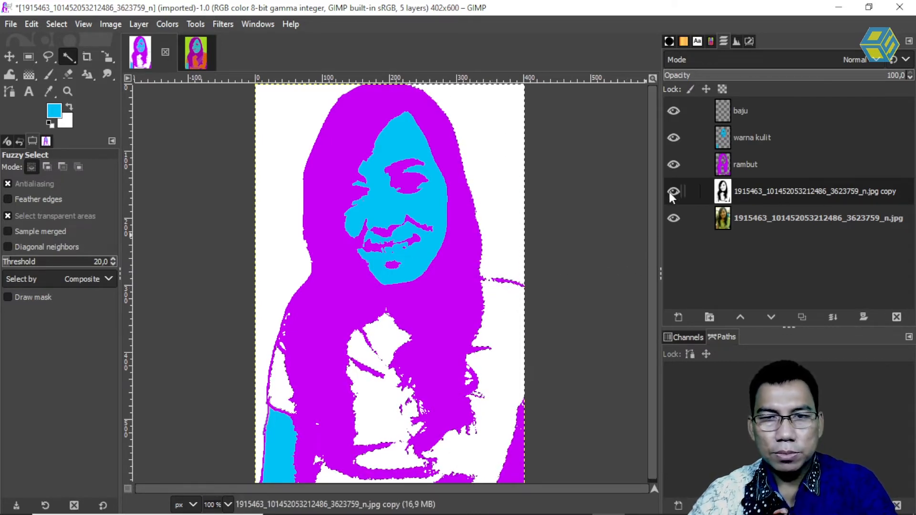
# Step: Hide the rambut, warna kulit and baju layers and close the broken shoulder line on the copy layer with the black Paintbrush
pyautogui.click(674, 164)
pyautogui.click(673, 137)
pyautogui.click(673, 111)
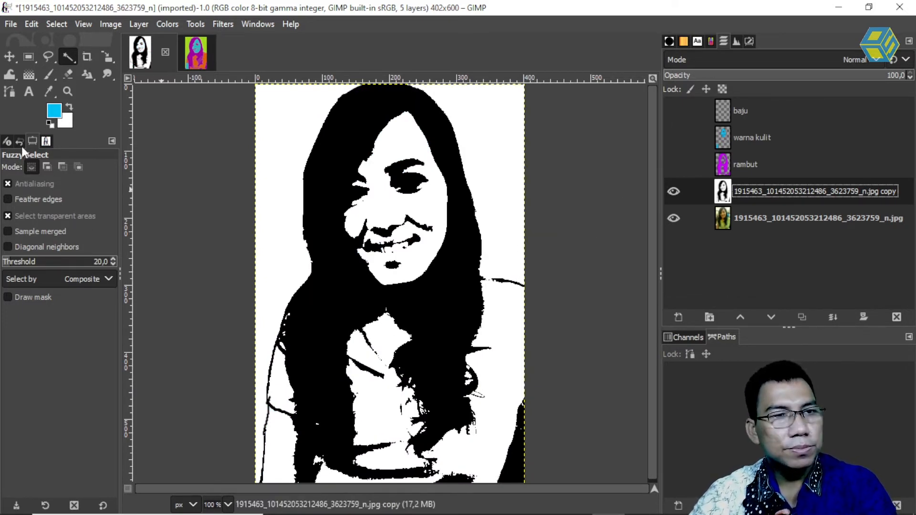
pyautogui.click(48, 74)
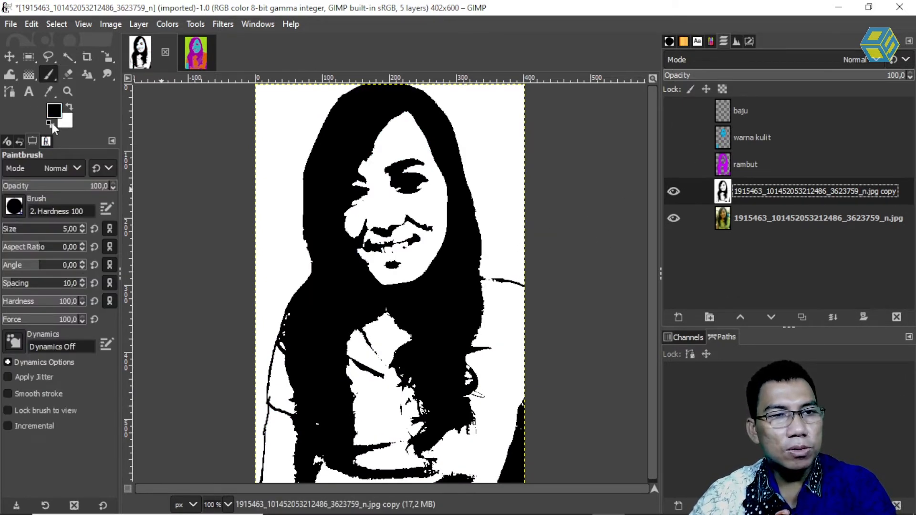
pyautogui.click(499, 280)
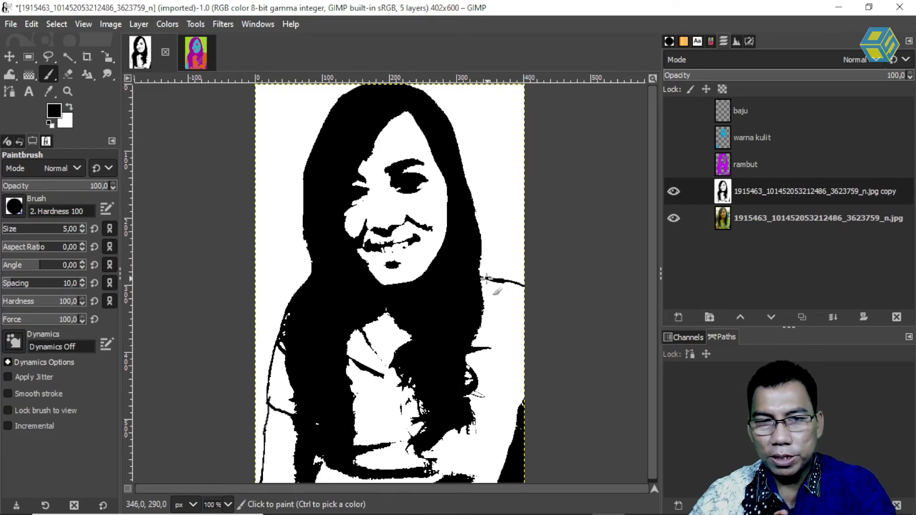
pyautogui.moveTo(481, 276); pyautogui.dragTo(507, 283)
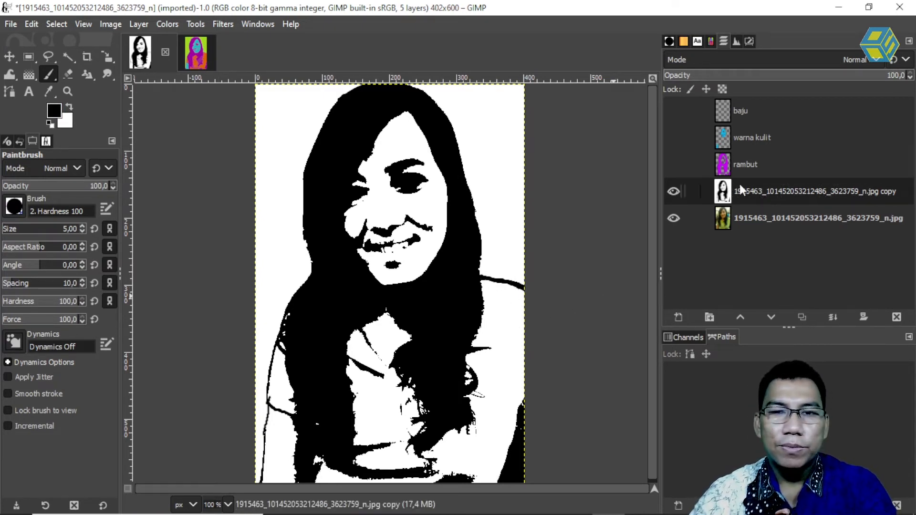
# Step: Select the white shirt areas of both sleeves and the chest on the black-and-white copy layer with the Fuzzy Select tool
pyautogui.click(67, 57)
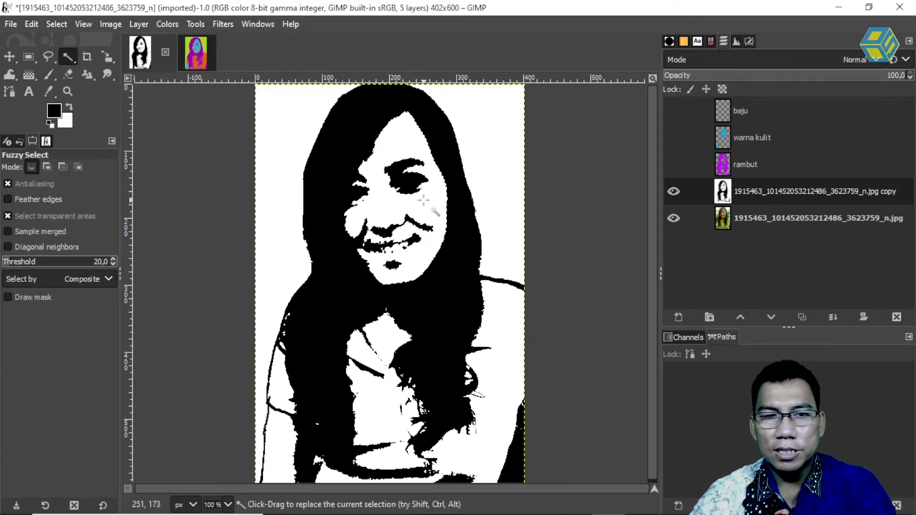
pyautogui.press('shift')
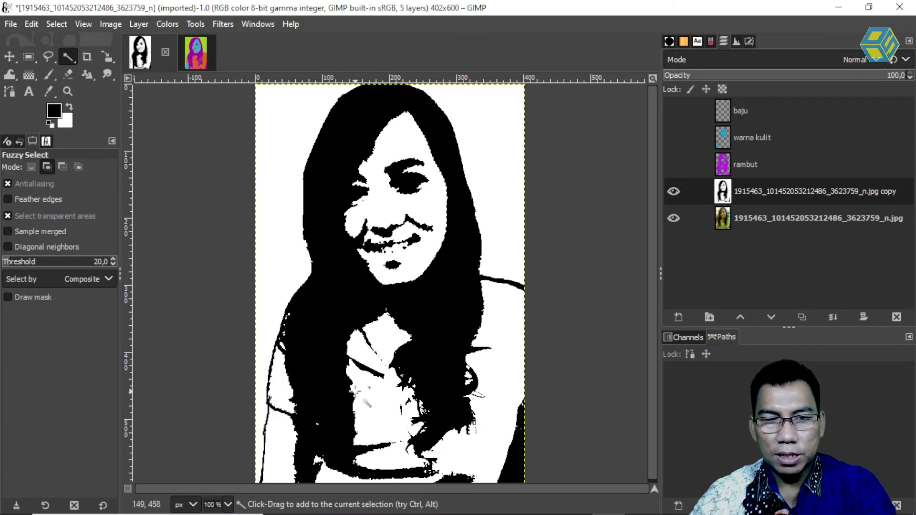
pyautogui.moveTo(513, 367); pyautogui.dragTo(507, 360)
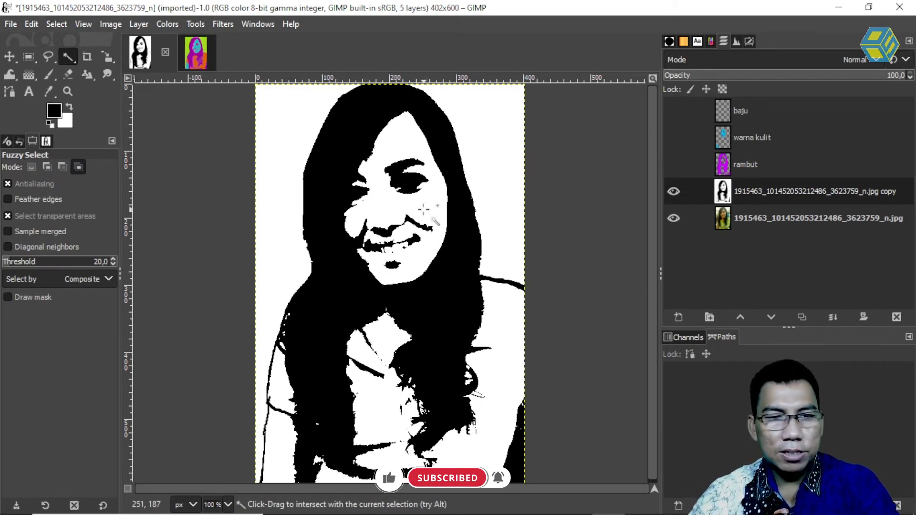
pyautogui.hotkey('ctrl', 'shift', 'a')
pyautogui.click(281, 383)
pyautogui.keyDown('shift'); pyautogui.click(383, 401); pyautogui.keyUp('shift')
pyautogui.keyDown('shift'); pyautogui.click(506, 352); pyautogui.keyUp('shift')
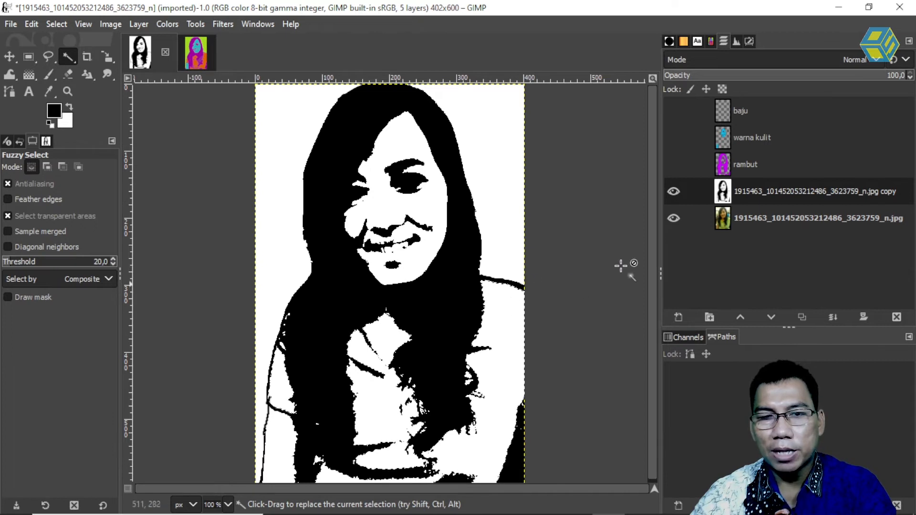
# Step: Make baju the active layer and show the baju, warna kulit and rambut layers again
pyautogui.click(747, 109)
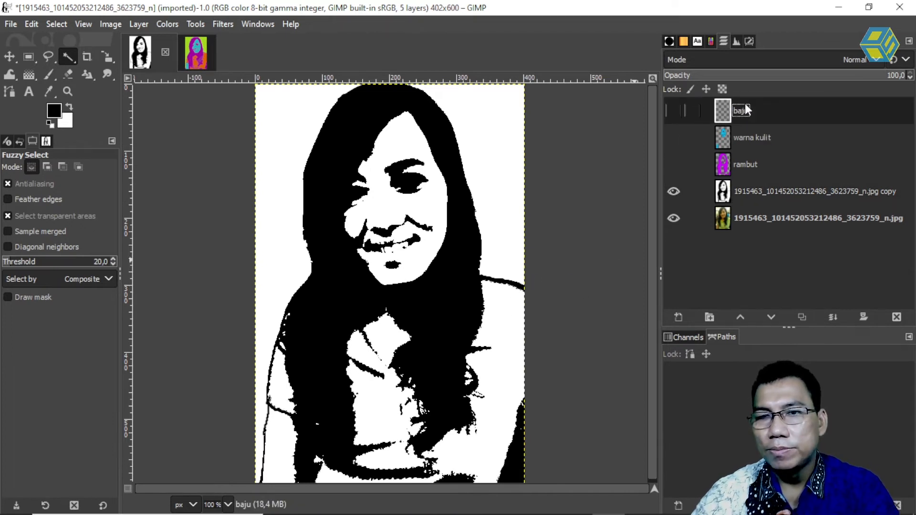
pyautogui.click(673, 138)
pyautogui.click(673, 165)
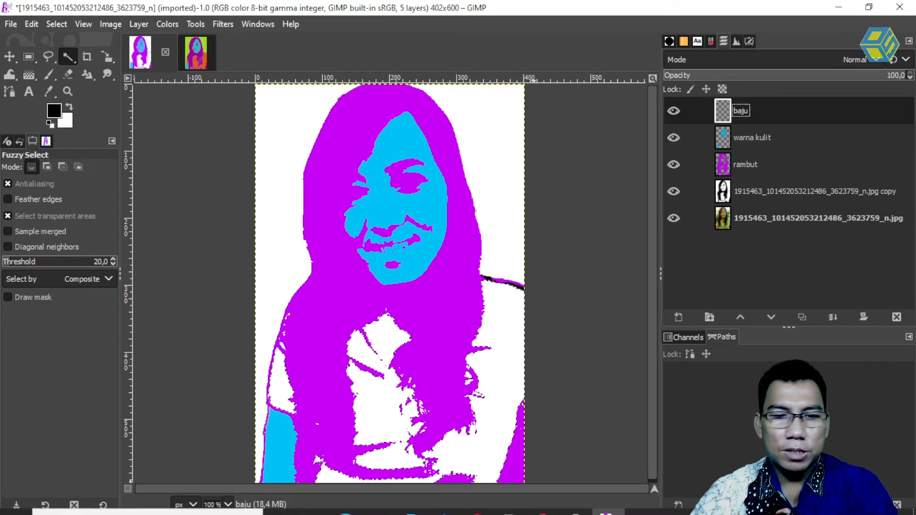
# Step: Copy the hex code F57801 of palette color D again from Adobe Color in Chrome and return to GIMP
pyautogui.click(542, 502)
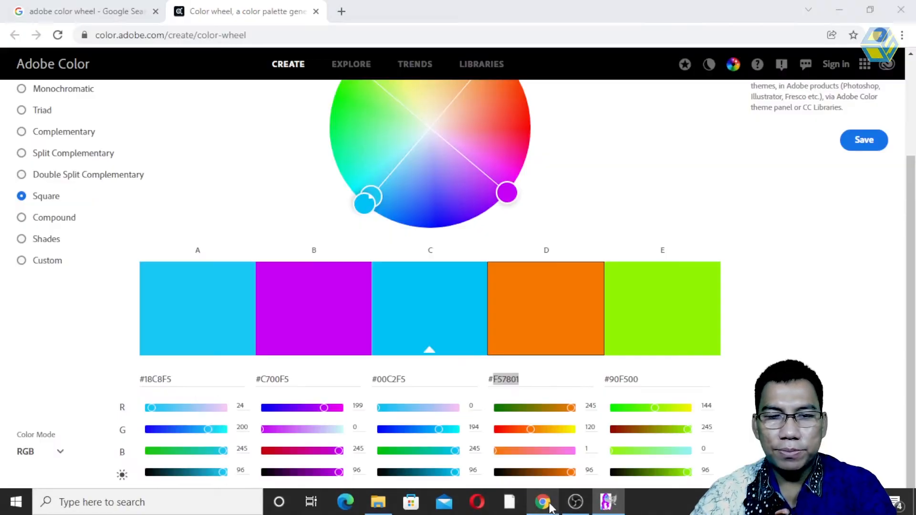
pyautogui.rightClick(512, 380)
pyautogui.click(550, 220)
pyautogui.hotkey('alt', 'Tab')
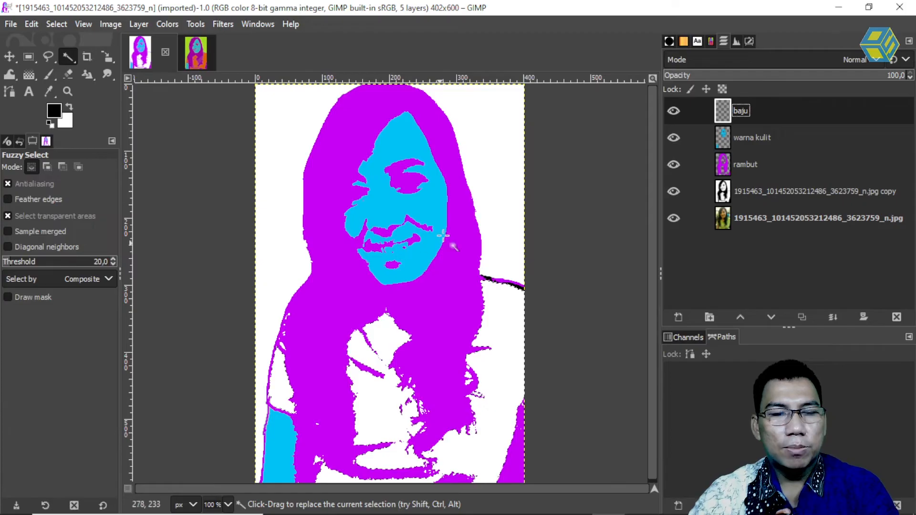
# Step: Set the foreground color to the copied F57801 and fill the selected shirt areas on the baju layer
pyautogui.click(52, 112)
pyautogui.doubleClick(243, 359)
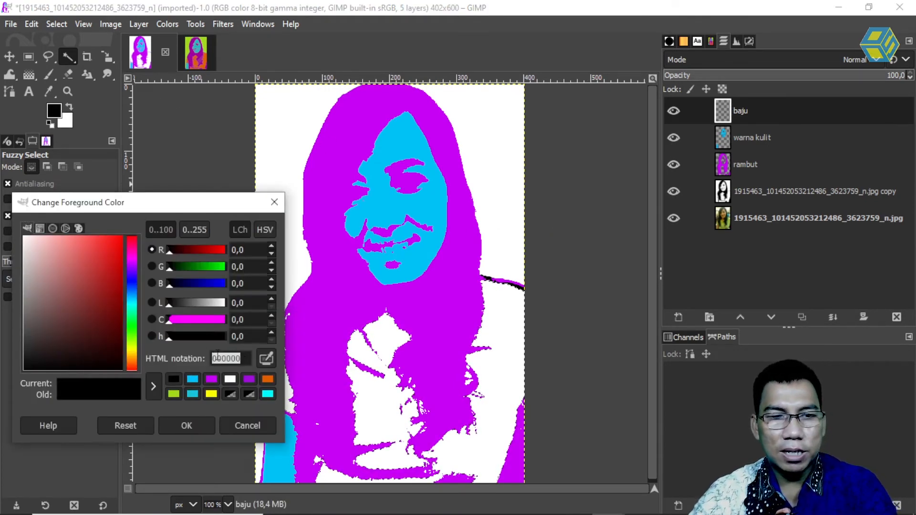
pyautogui.rightClick(219, 359)
pyautogui.click(262, 394)
pyautogui.press('Return')
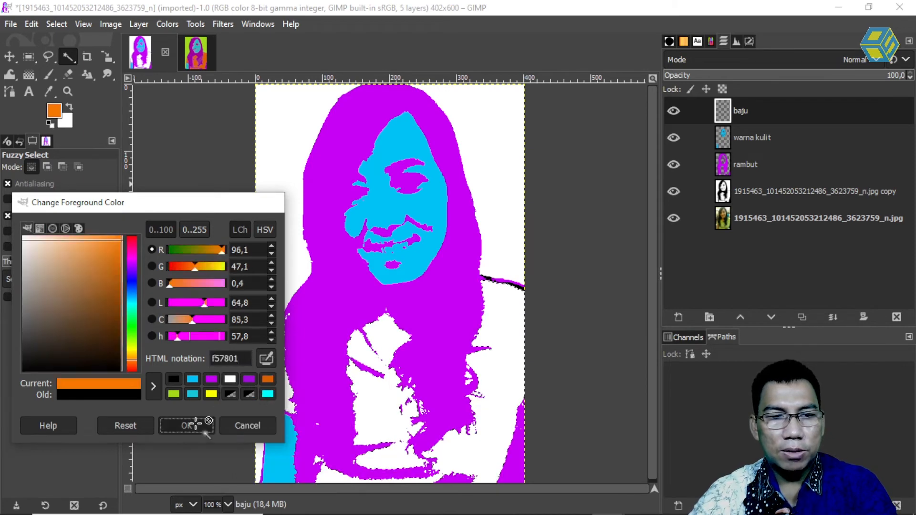
pyautogui.click(194, 423)
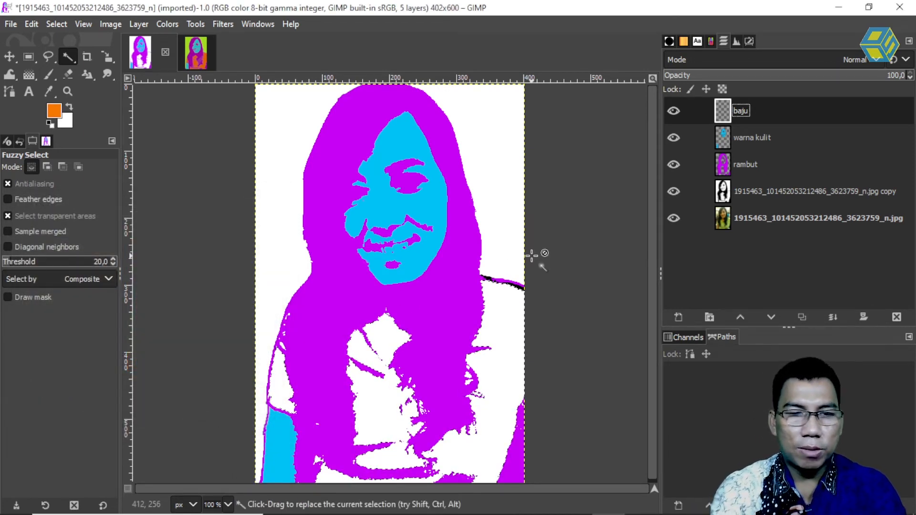
pyautogui.hotkey('ctrl', ',')
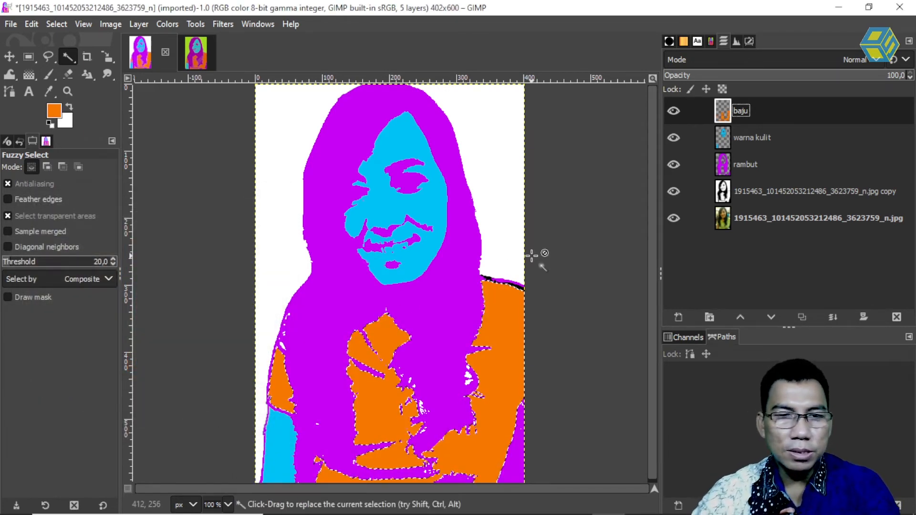
# Step: Clear the shirt selection and select the white background around the woman on the black-and-white copy layer with Fuzzy Select
pyautogui.click(759, 190)
pyautogui.hotkey('ctrl', 'shift', 'a')
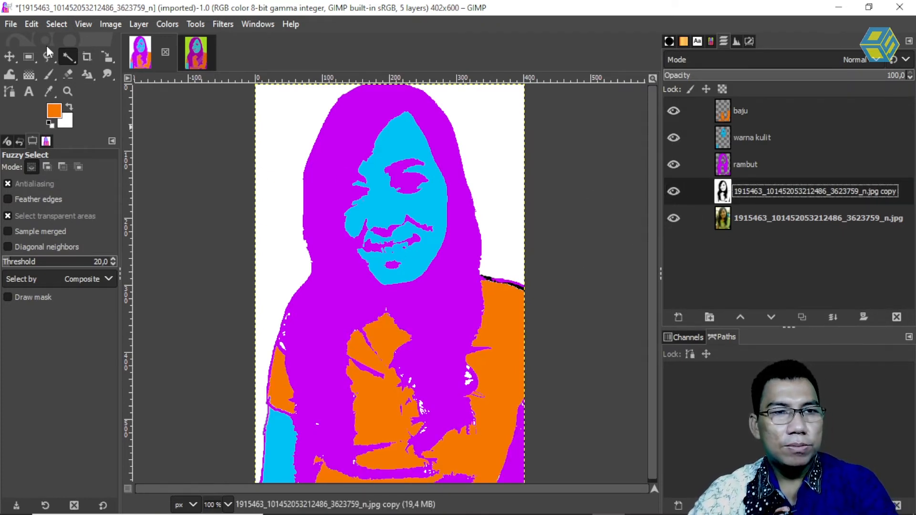
pyautogui.click(66, 56)
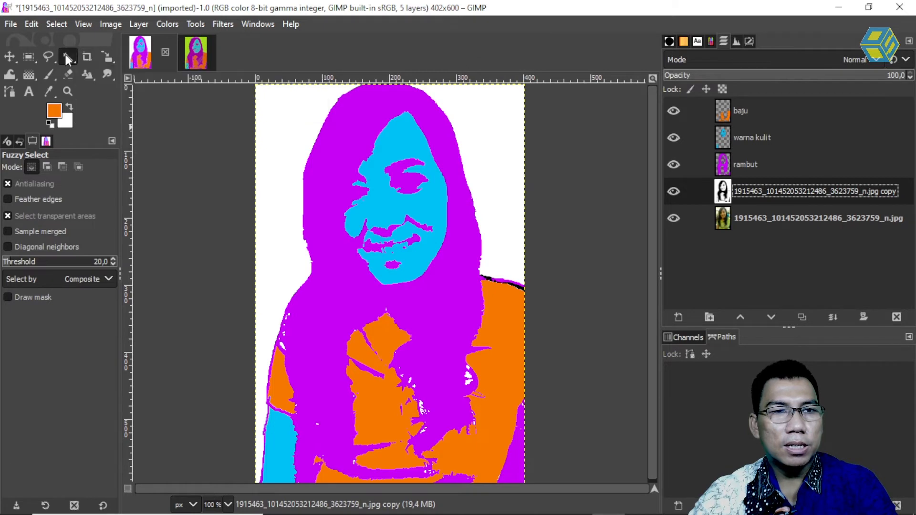
pyautogui.click(110, 57)
pyautogui.click(304, 117)
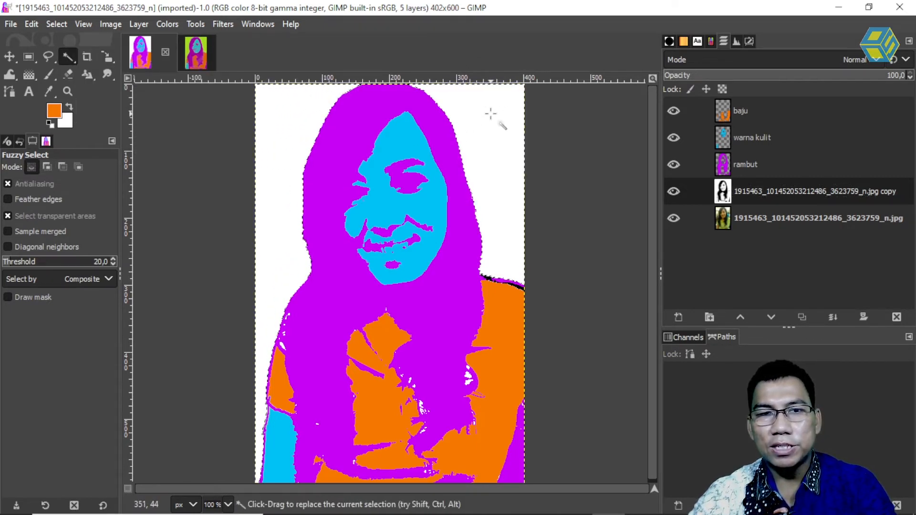
# Step: Create a new transparent layer named Backgound directly above the black-and-white copy layer
pyautogui.click(681, 317)
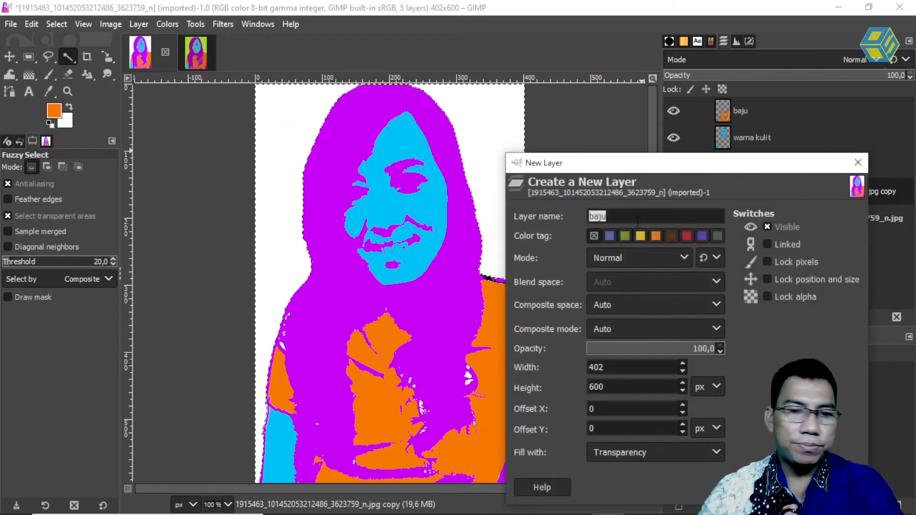
pyautogui.write('Backgound')
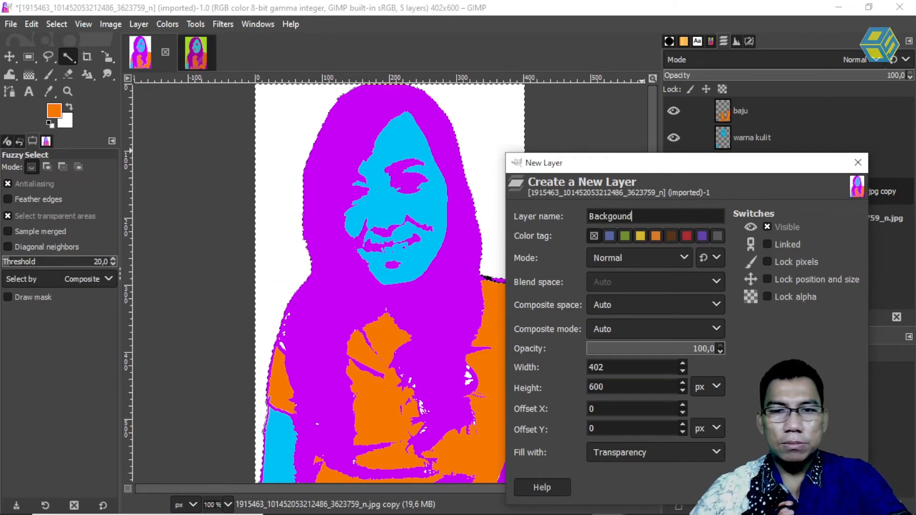
pyautogui.press('Return')
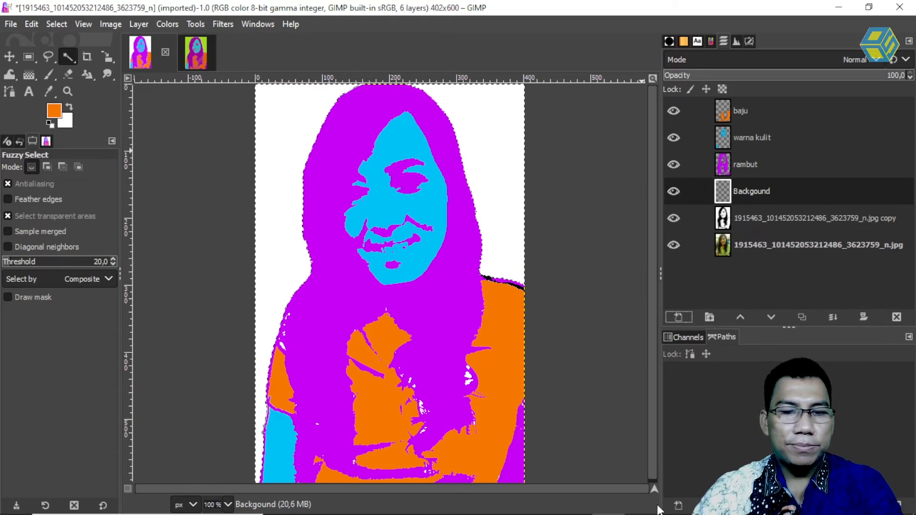
# Step: Copy the hex code 90F500 of palette color E from Adobe Color in Chrome and return to GIMP
pyautogui.click(542, 509)
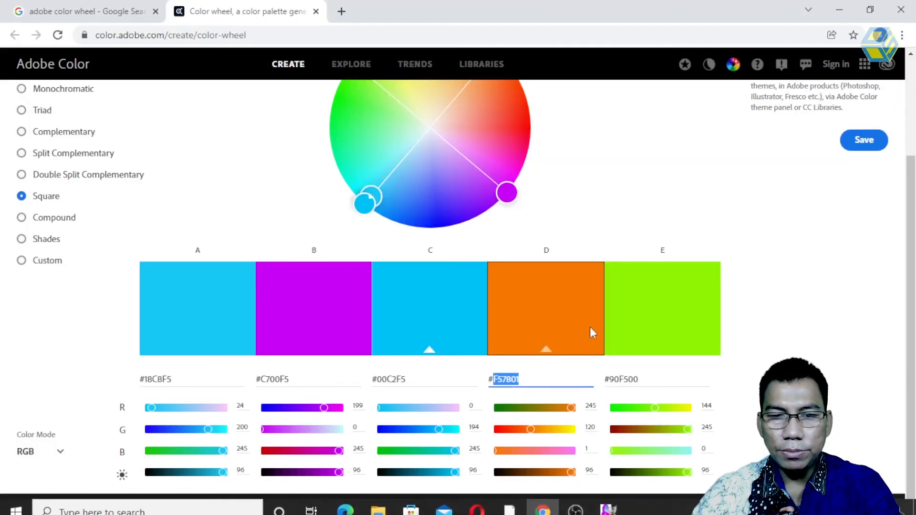
pyautogui.moveTo(641, 379); pyautogui.dragTo(611, 375)
pyautogui.rightClick(612, 376)
pyautogui.click(664, 219)
pyautogui.hotkey('alt', 'Tab')
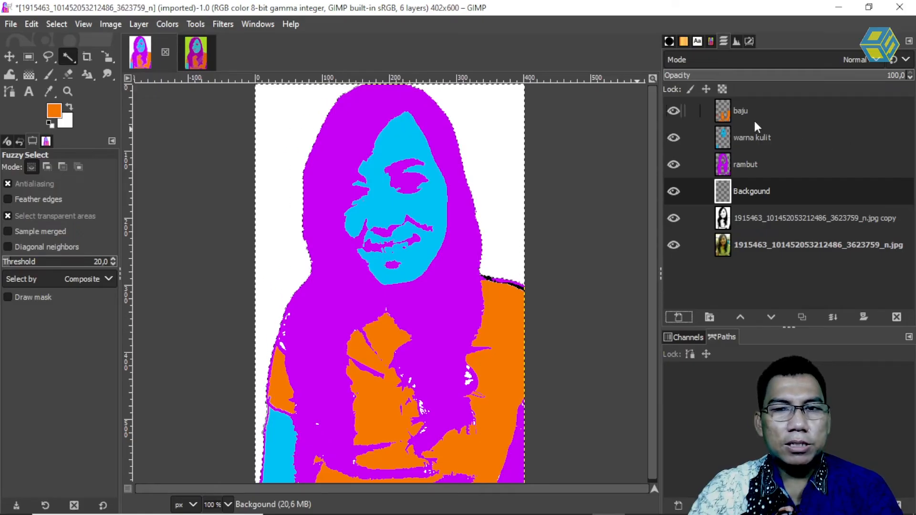
# Step: Set the foreground color to the copied 90F500 and fill the selected background area on the Backgound layer
pyautogui.click(59, 114)
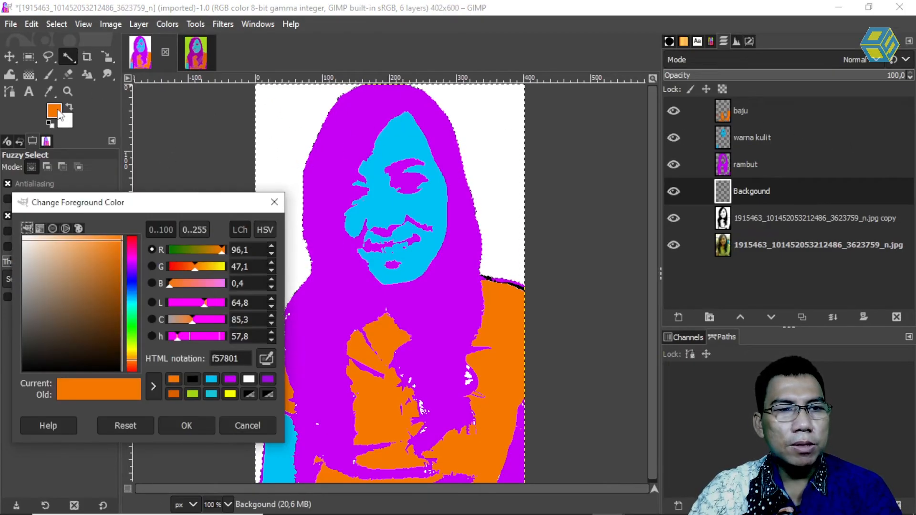
pyautogui.moveTo(242, 358); pyautogui.dragTo(206, 354)
pyautogui.rightClick(221, 358)
pyautogui.click(263, 396)
pyautogui.click(205, 424)
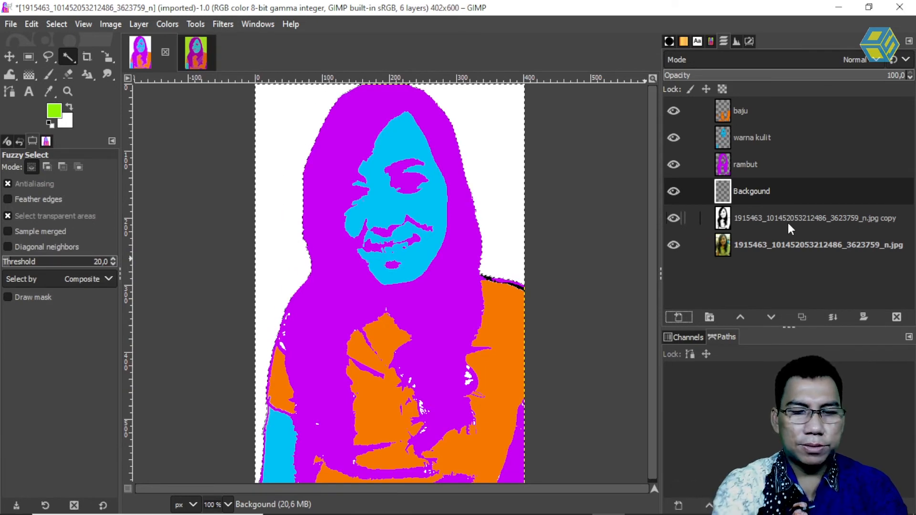
pyautogui.hotkey('ctrl', ',')
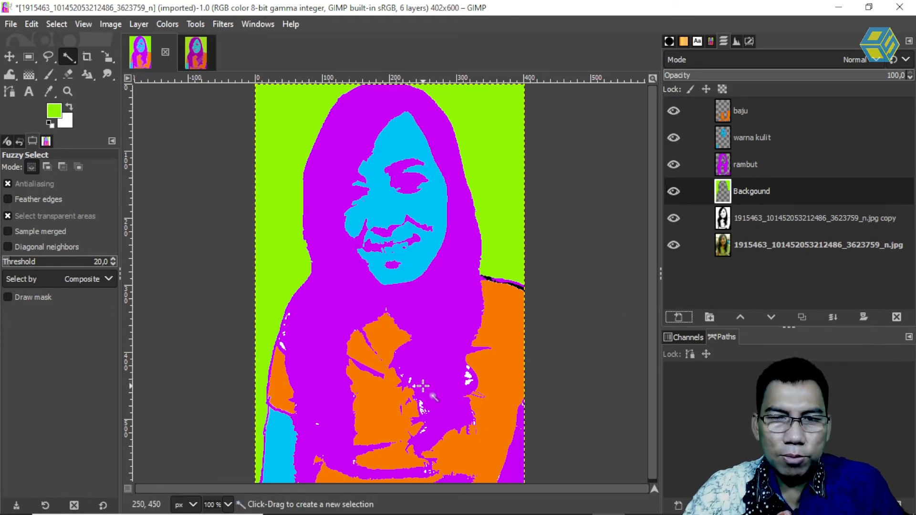
# Step: Pick the purple hair color from the image and paint over the white specks in the hair on the rambut layer with the Paintbrush
pyautogui.click(743, 163)
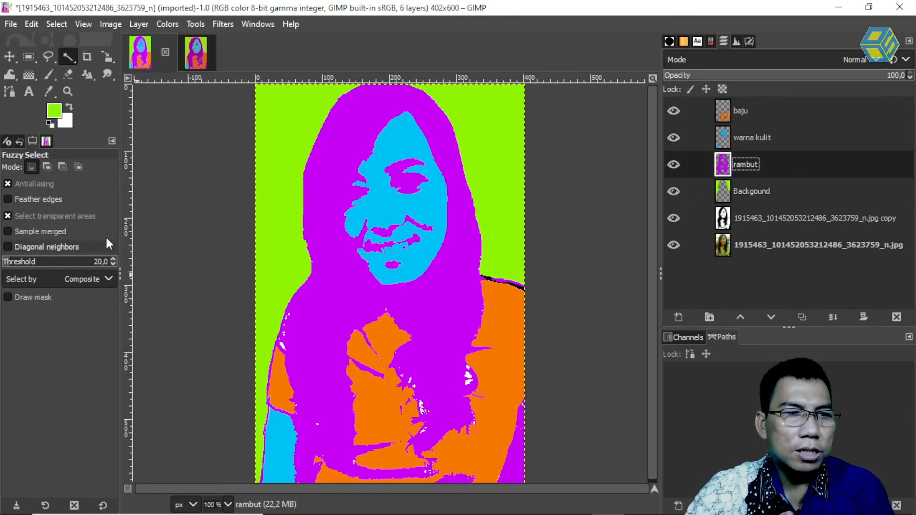
pyautogui.rightClick(50, 93)
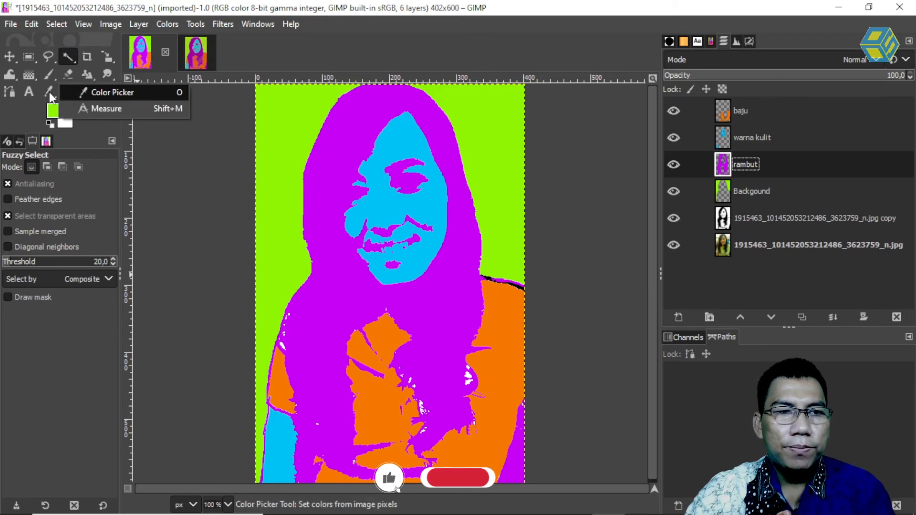
pyautogui.click(93, 92)
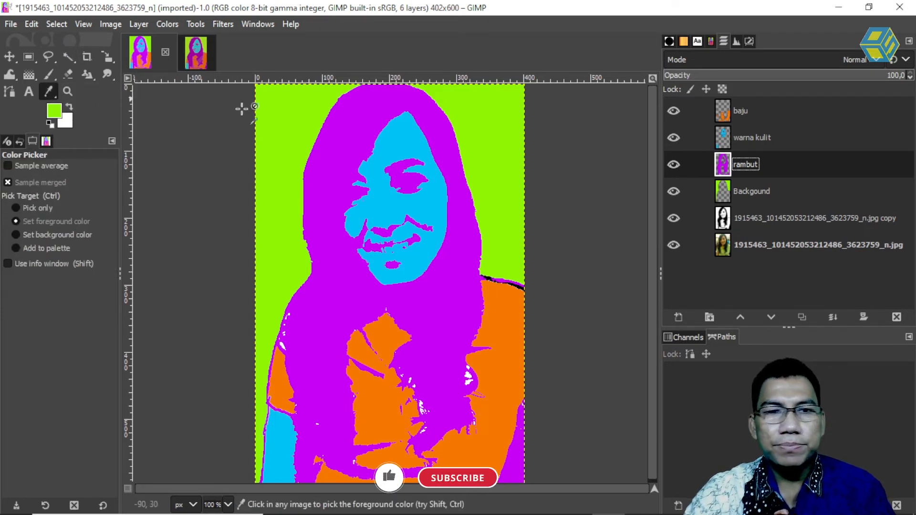
pyautogui.click(353, 121)
pyautogui.click(49, 74)
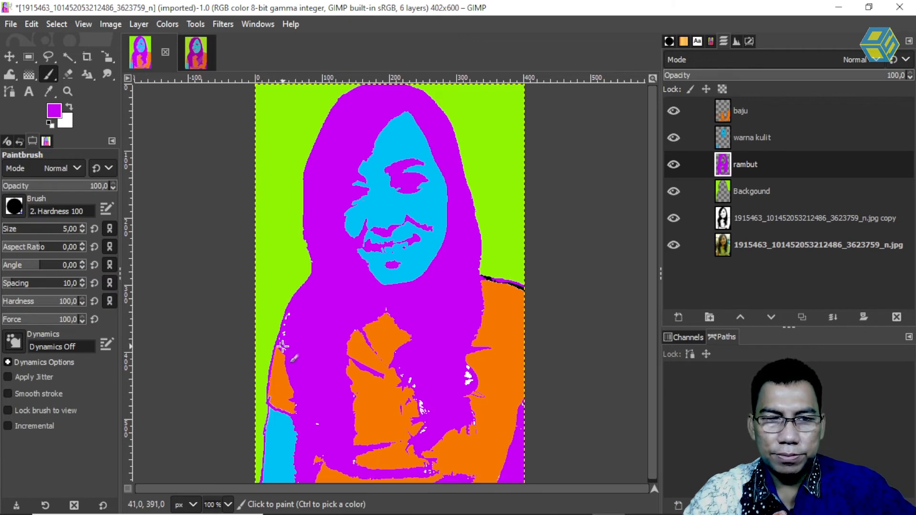
pyautogui.moveTo(282, 344); pyautogui.dragTo(292, 359)
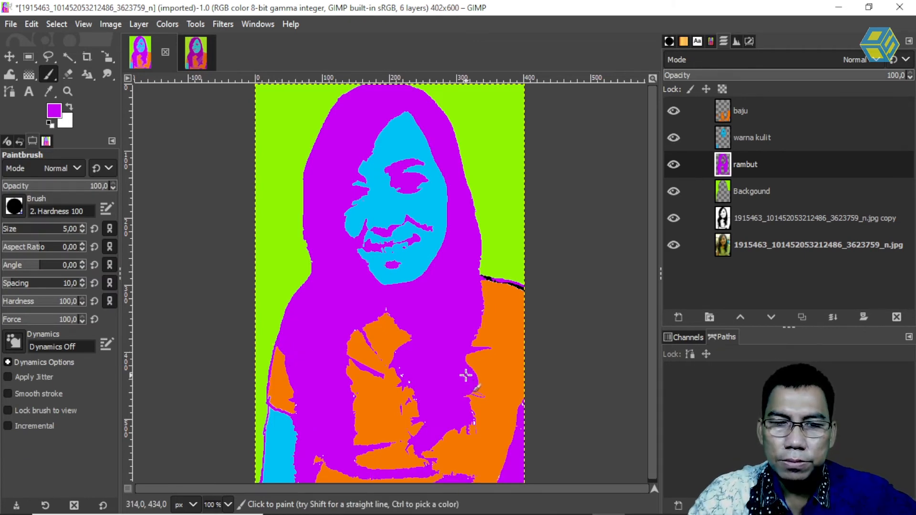
# Step: Examine the halftone and line patterns up close in the finished example jadi pop art.xcf
pyautogui.click(782, 193)
pyautogui.click(196, 52)
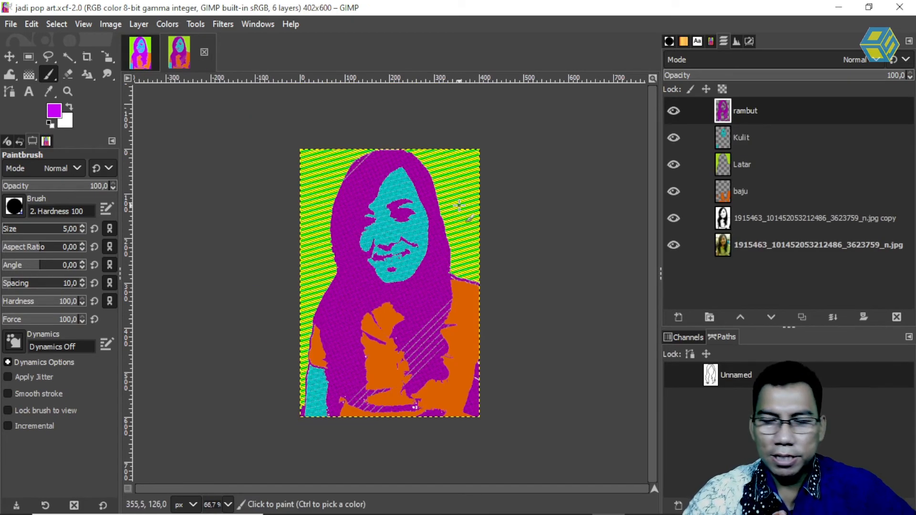
pyautogui.scroll(2, 461, 203)
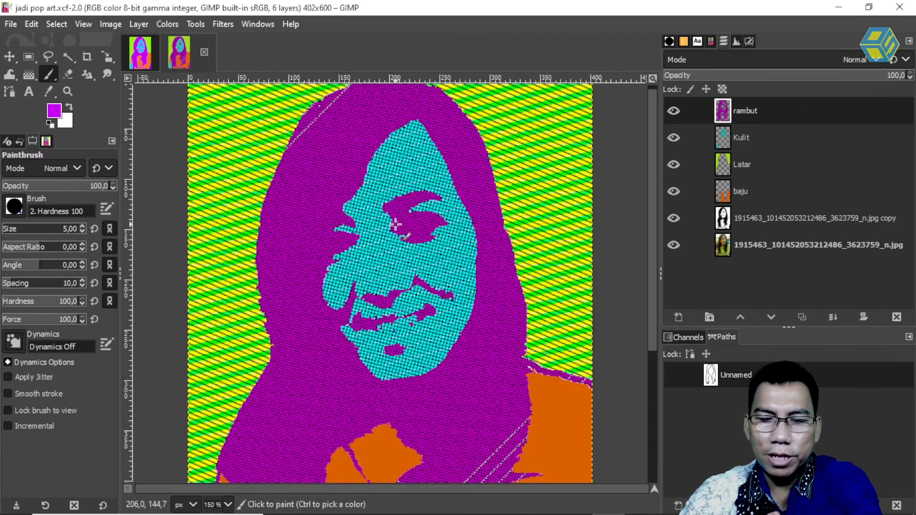
pyautogui.scroll(2, 395, 219)
pyautogui.scroll(-3, 454, 276)
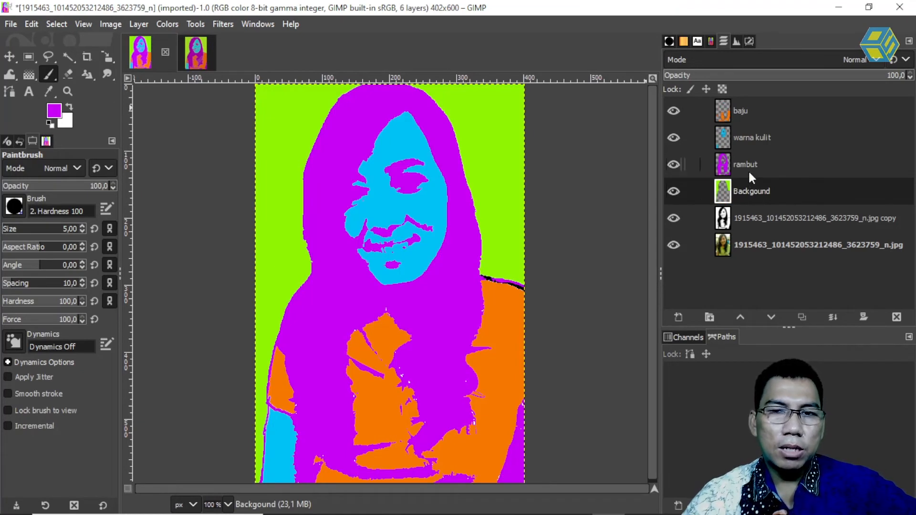
# Step: Start the Newsprint filter on the rambut layer and set its color model to CMYK
pyautogui.click(748, 166)
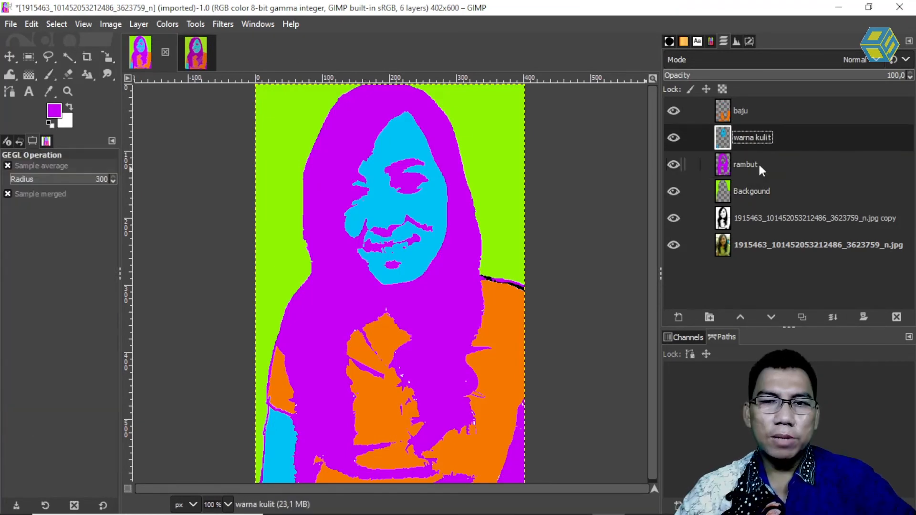
pyautogui.click(757, 165)
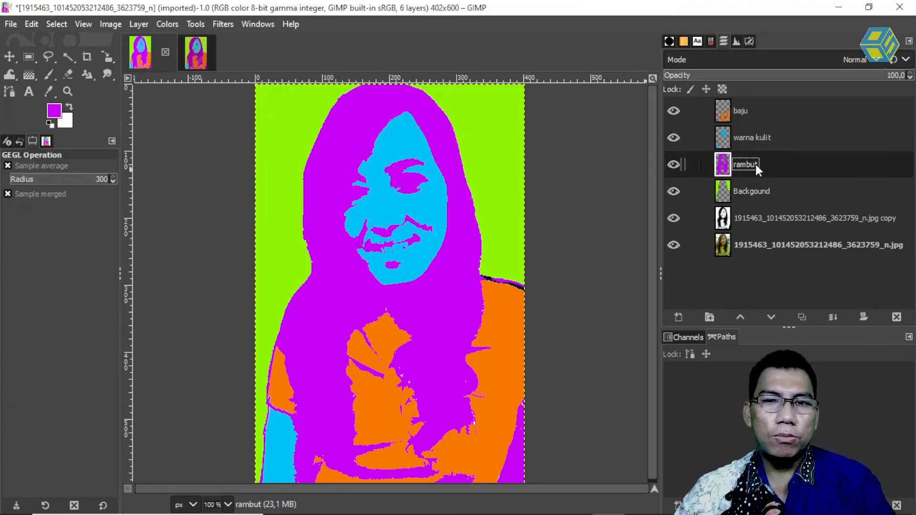
pyautogui.click(223, 25)
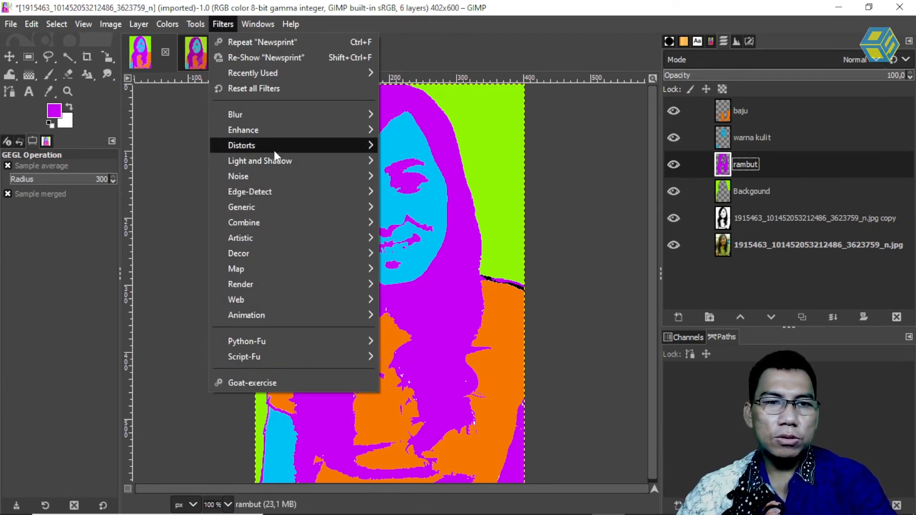
pyautogui.moveTo(273, 150)
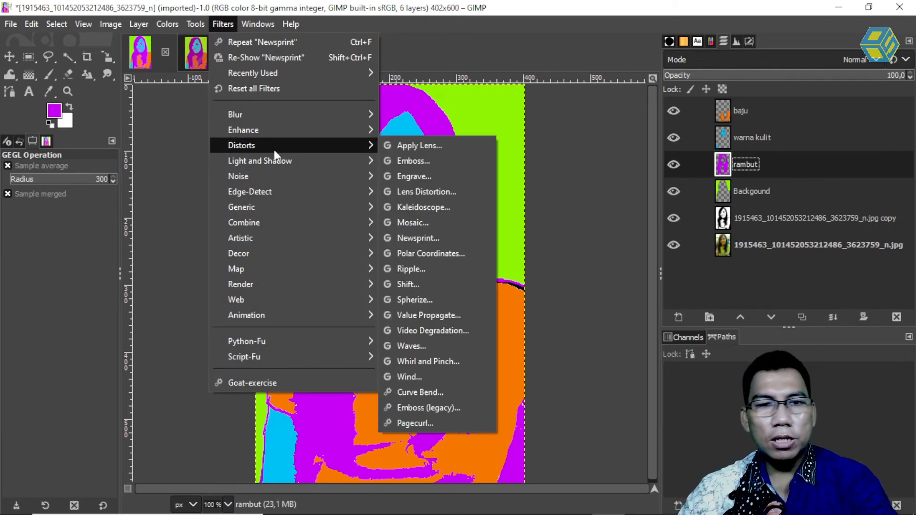
pyautogui.click(453, 239)
pyautogui.click(714, 160)
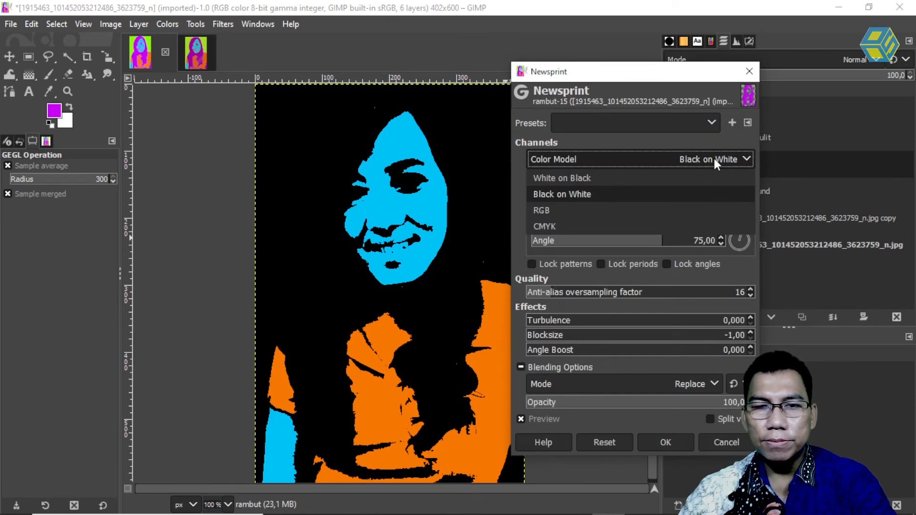
pyautogui.click(621, 224)
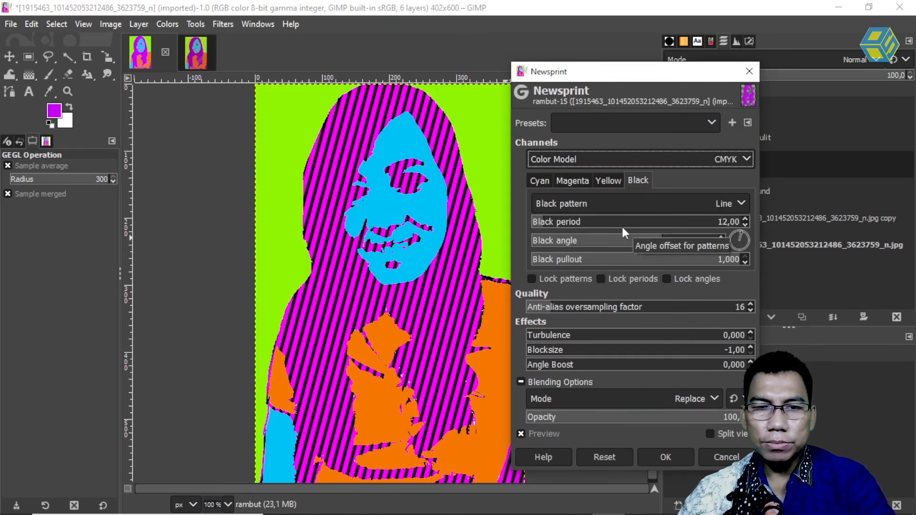
# Step: Set the black pattern to PSSquare (or Euclidian) dot with a black period of 3.85, and apply Newsprint to the rambut layer
pyautogui.click(737, 203)
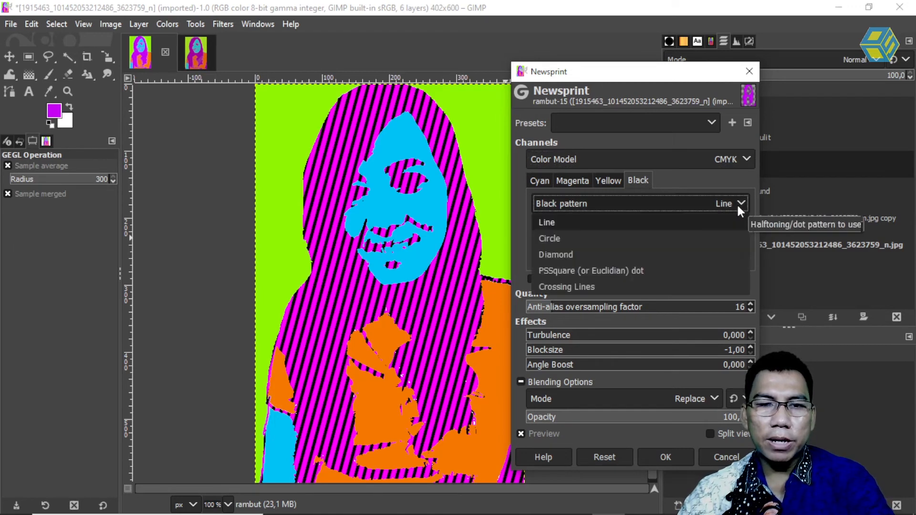
pyautogui.click(652, 270)
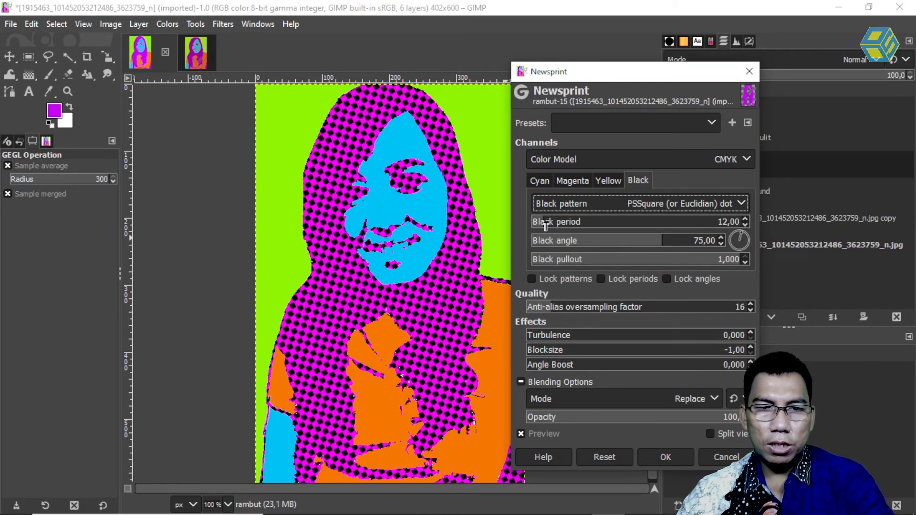
pyautogui.moveTo(544, 222); pyautogui.dragTo(535, 223)
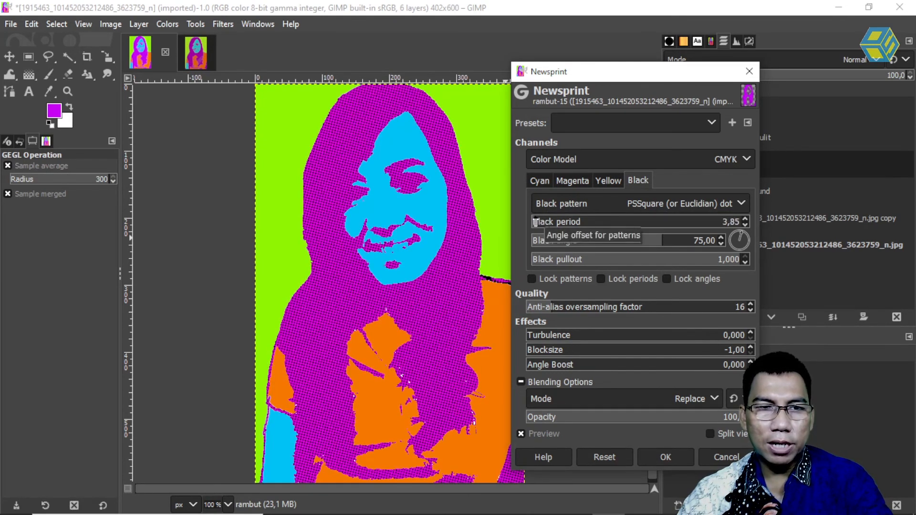
pyautogui.click(679, 457)
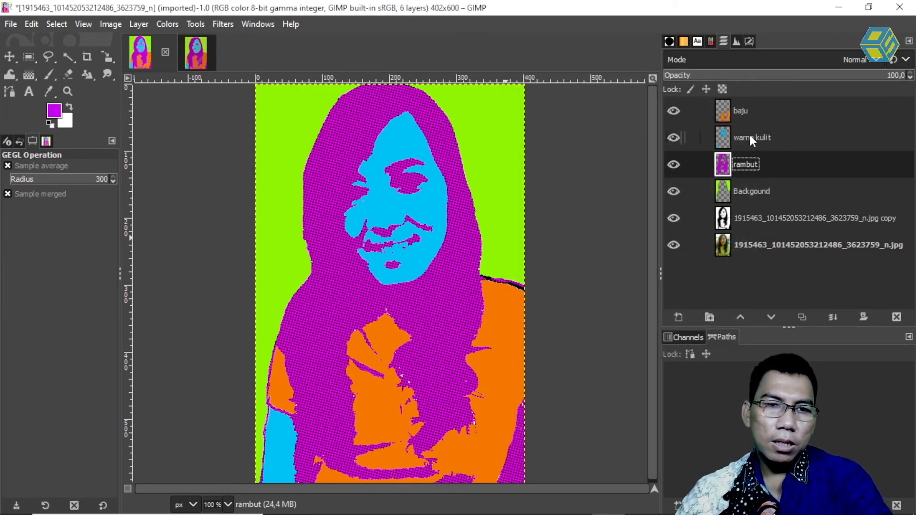
# Step: Start the Newsprint filter on the warna kulit layer and set its color model to CMYK
pyautogui.click(745, 133)
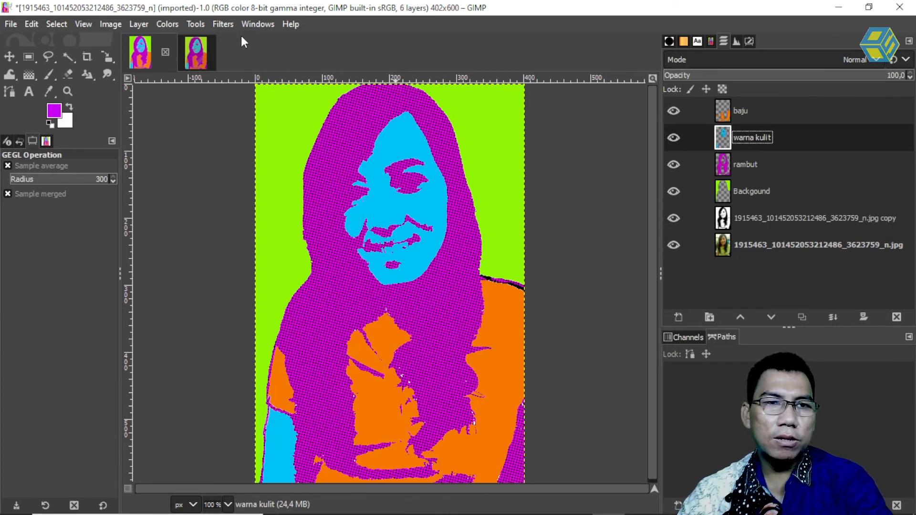
pyautogui.click(228, 24)
pyautogui.moveTo(270, 150)
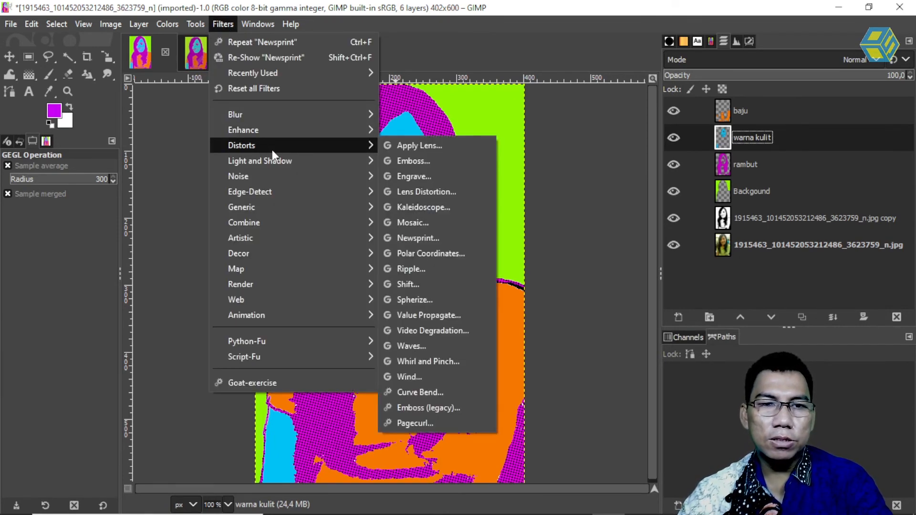
pyautogui.click(448, 240)
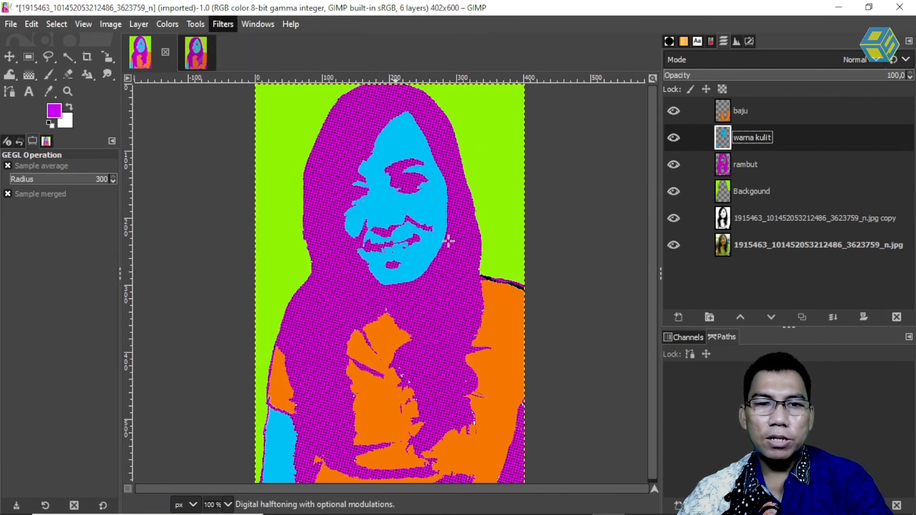
pyautogui.click(730, 158)
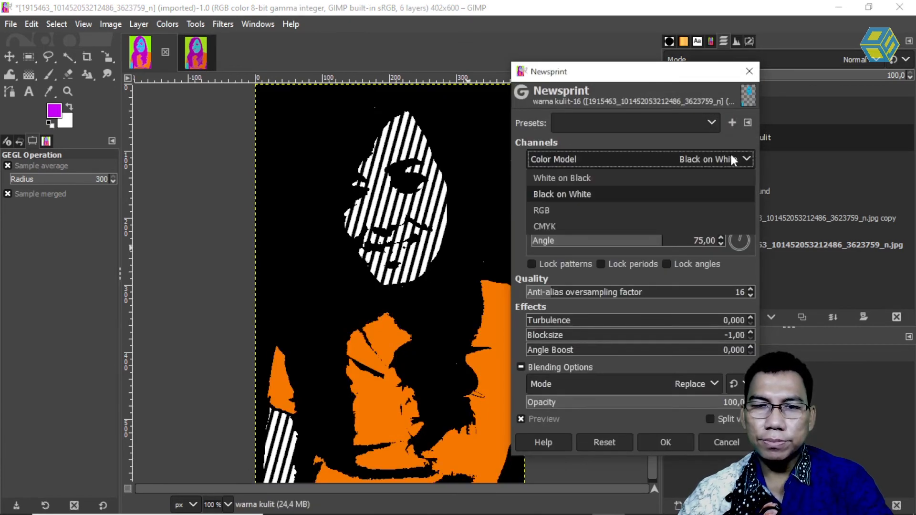
pyautogui.click(654, 228)
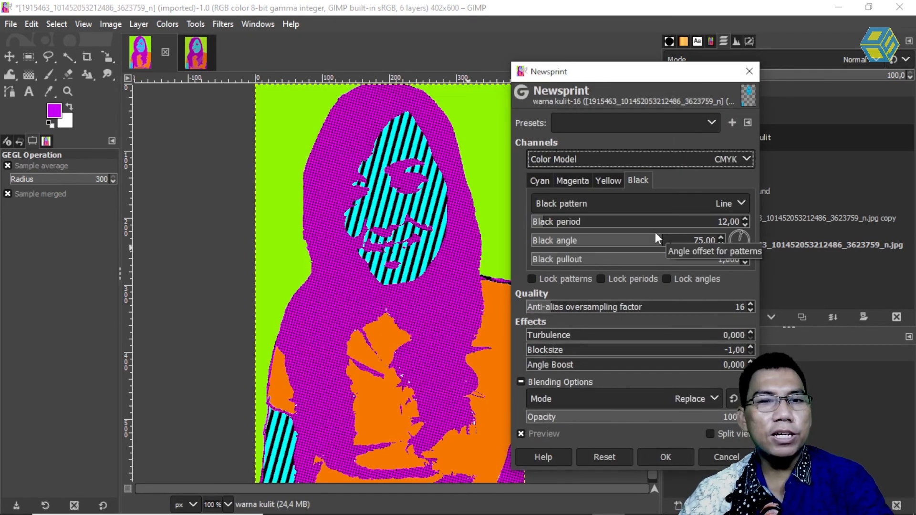
# Step: Set the black pattern to PSSquare (or Euclidian) dot with a black period of 3.21, and apply Newsprint to the warna kulit layer
pyautogui.click(631, 200)
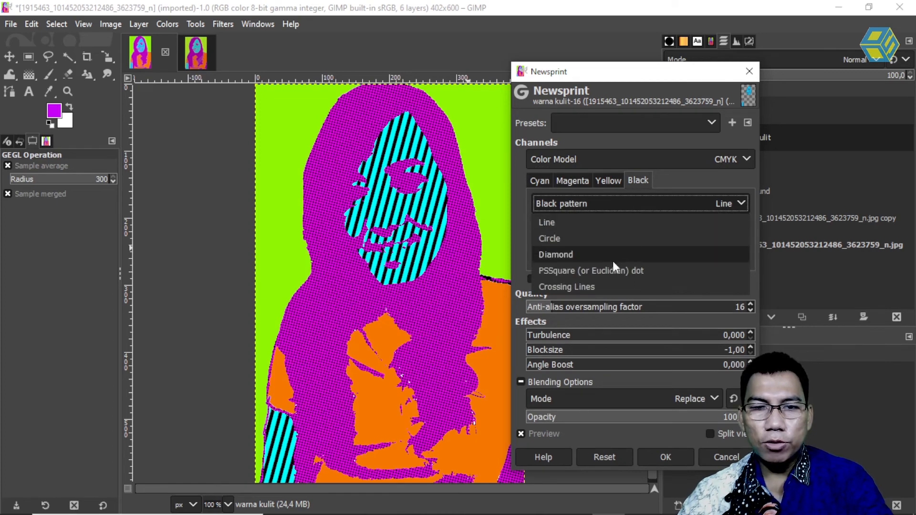
pyautogui.click(612, 270)
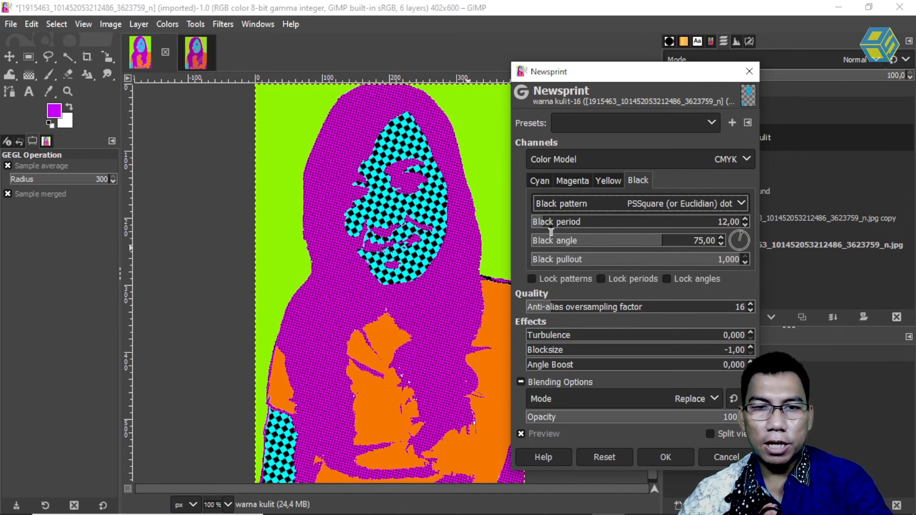
pyautogui.click(535, 223)
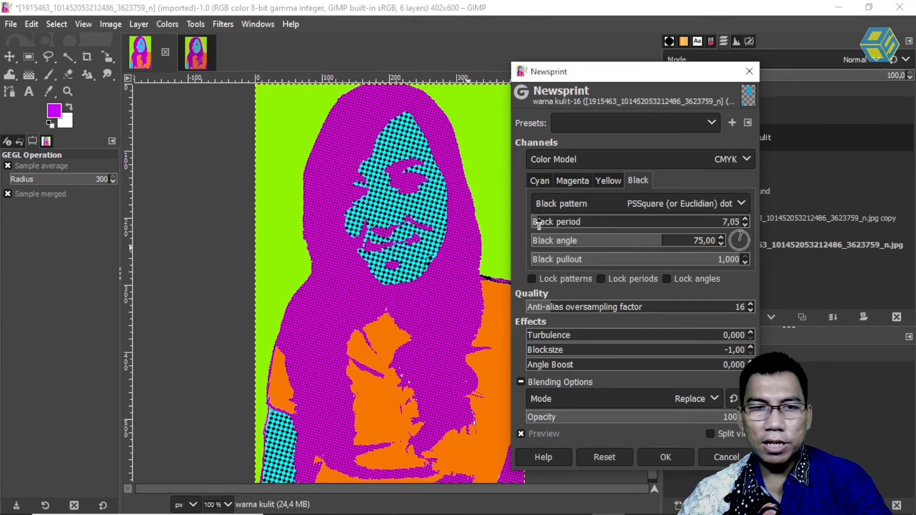
pyautogui.click(534, 224)
pyautogui.moveTo(534, 225); pyautogui.dragTo(535, 222)
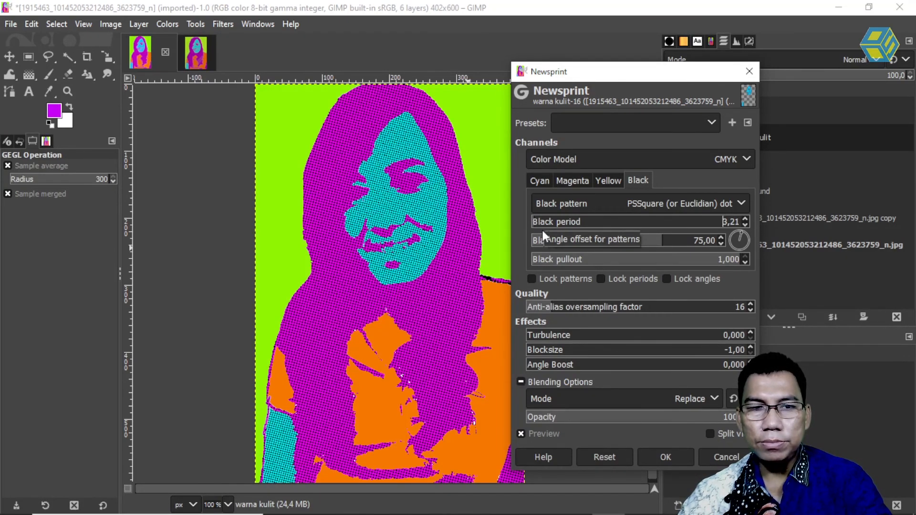
pyautogui.click(667, 456)
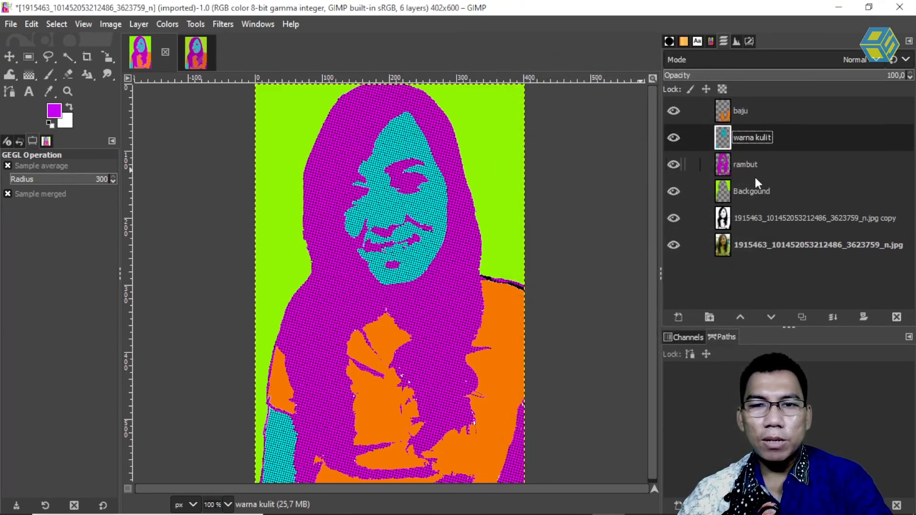
# Step: Check the finished example's background pattern, and start the Newsprint filter on the Backgound layer with the CMYK color model
pyautogui.click(756, 188)
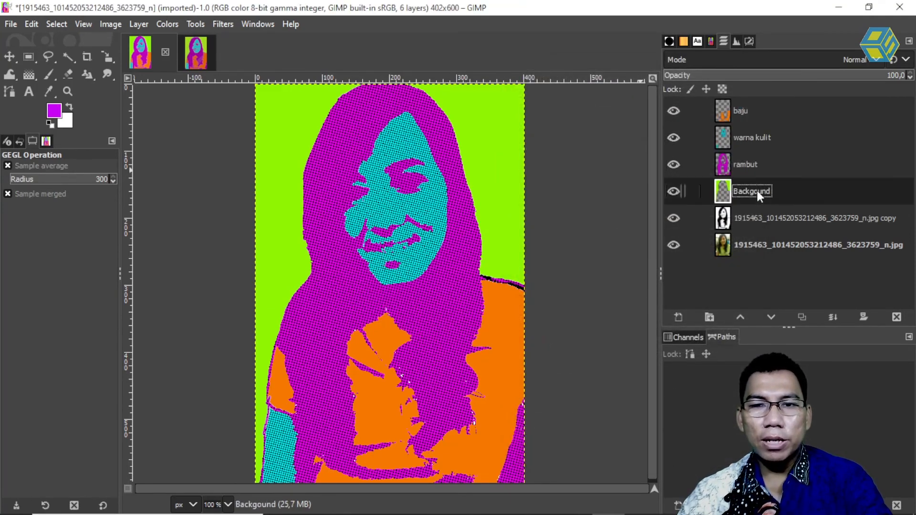
pyautogui.click(206, 52)
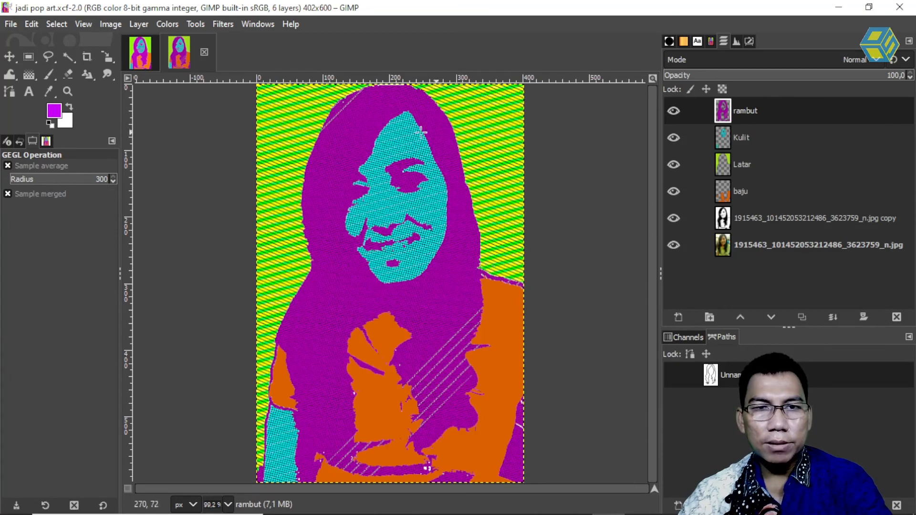
pyautogui.click(160, 56)
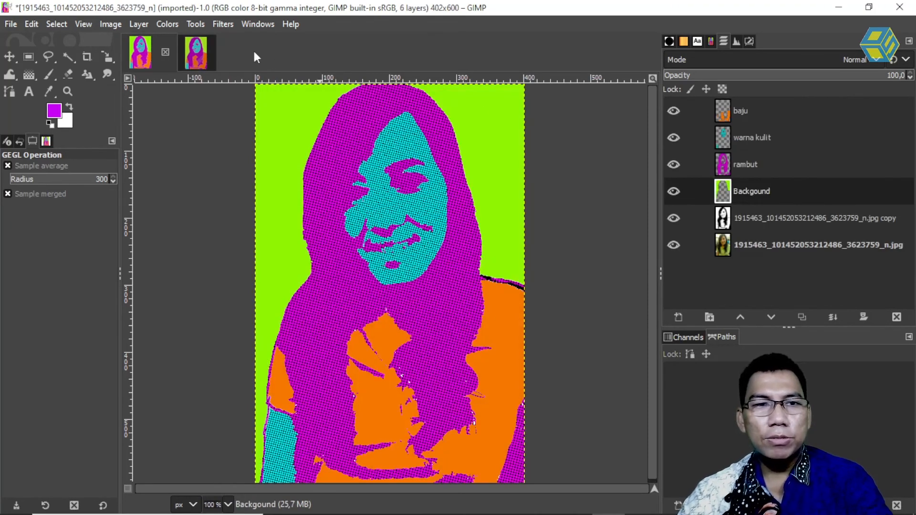
pyautogui.click(222, 24)
pyautogui.moveTo(267, 178)
pyautogui.moveTo(273, 150)
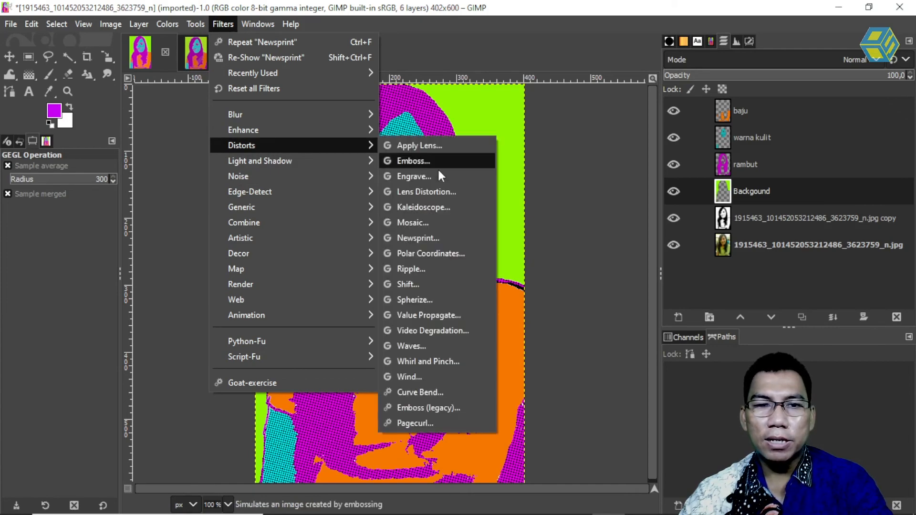
pyautogui.click(444, 237)
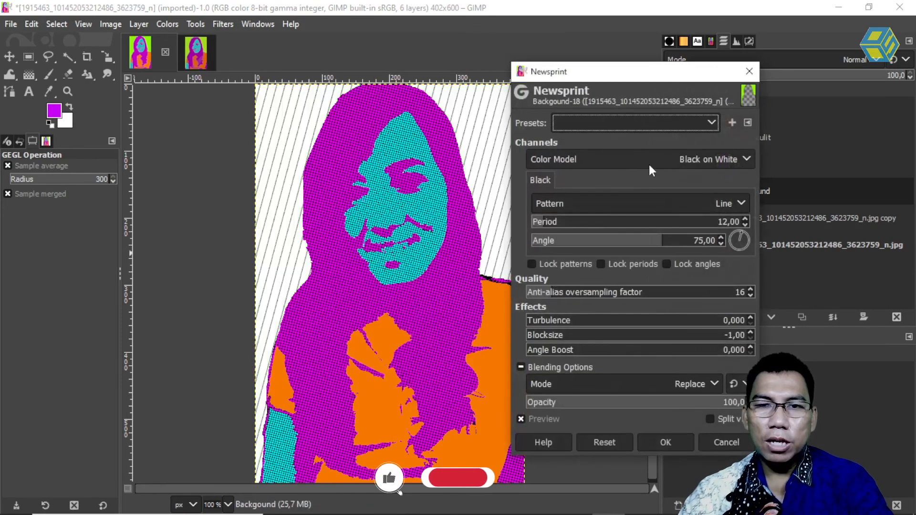
pyautogui.click(704, 158)
pyautogui.click(594, 226)
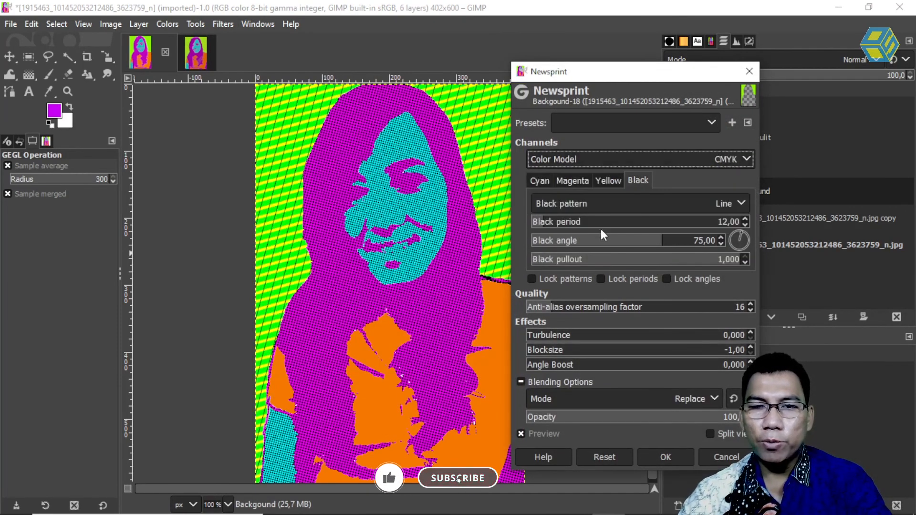
# Step: Set the black pattern to Crossing Lines with a black period of 7.69 and a black angle of 45.92
pyautogui.click(700, 202)
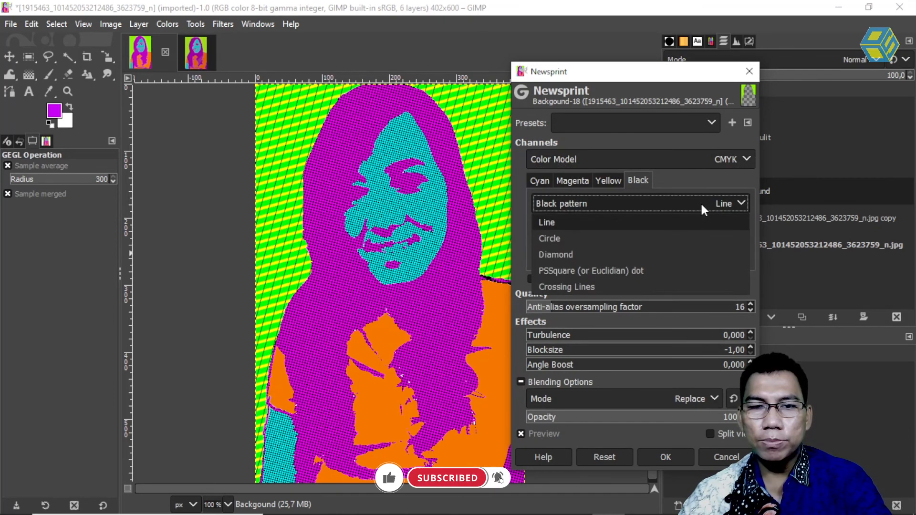
pyautogui.click(634, 286)
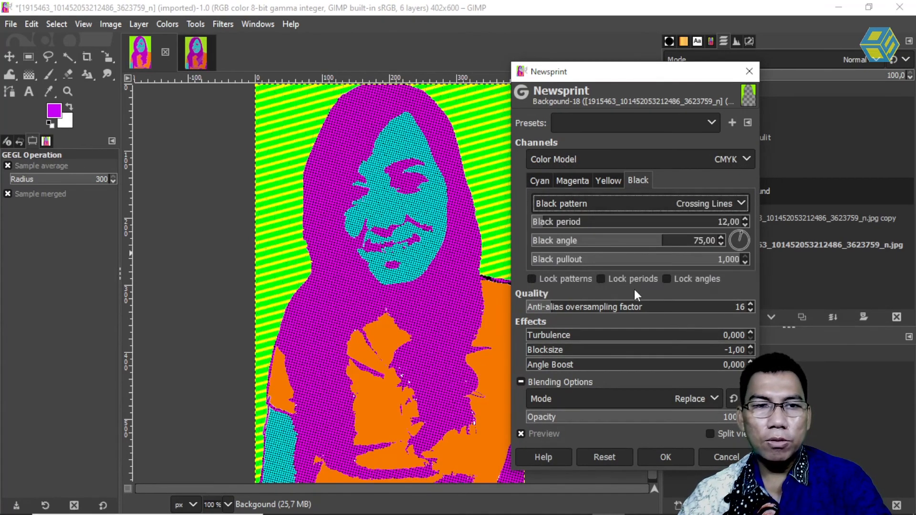
pyautogui.moveTo(543, 222); pyautogui.dragTo(534, 223)
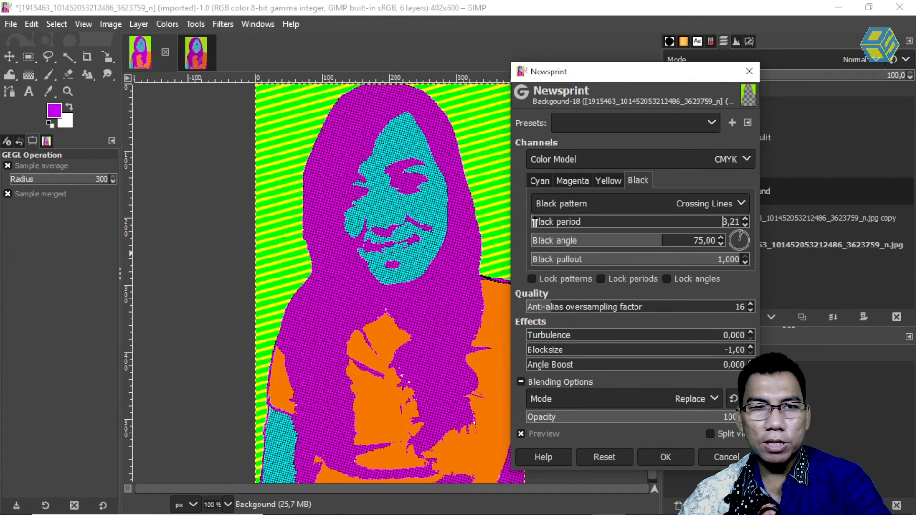
pyautogui.moveTo(649, 242); pyautogui.dragTo(690, 253)
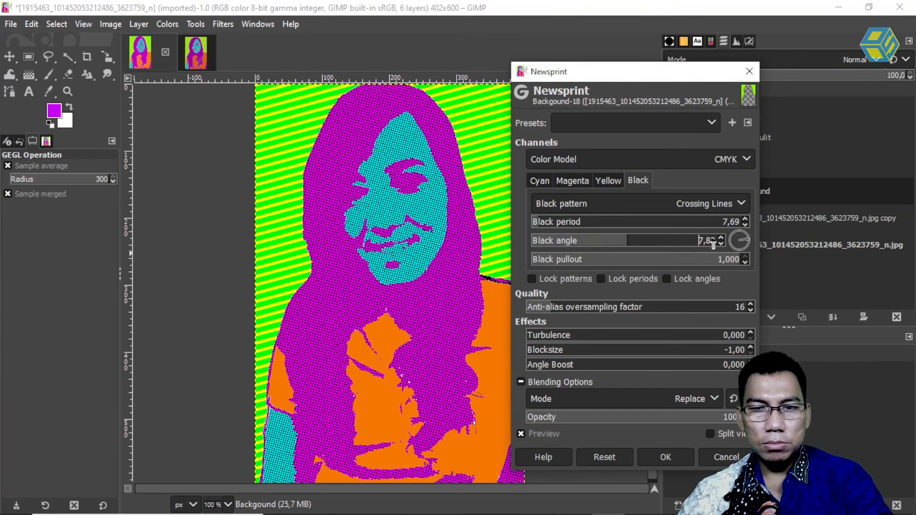
pyautogui.moveTo(737, 233); pyautogui.dragTo(739, 239)
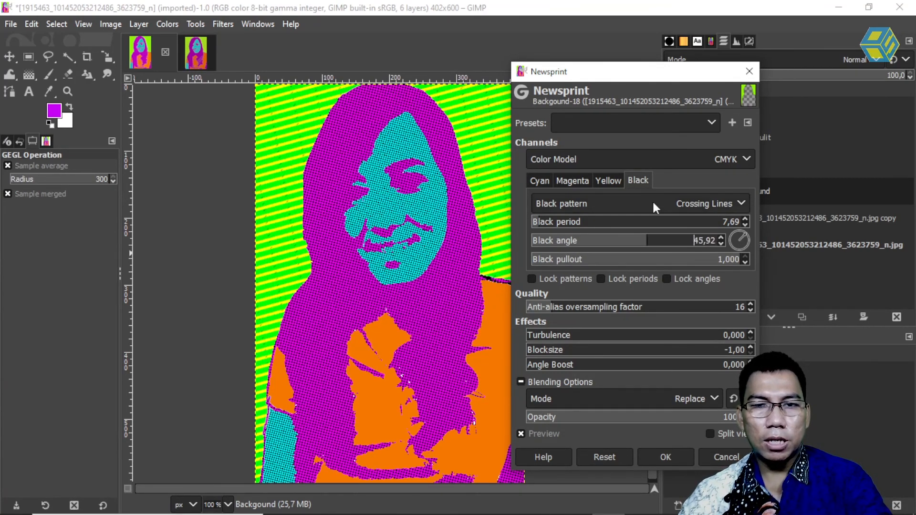
# Step: Change the black pattern to PSSquare (or Euclidian) dot and apply Newsprint to the Backgound layer
pyautogui.click(696, 202)
pyautogui.click(606, 274)
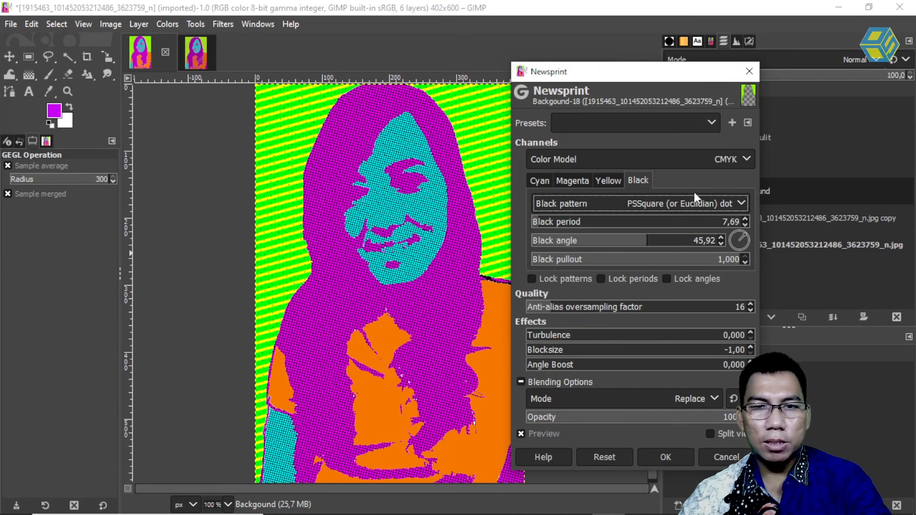
pyautogui.click(670, 453)
# Step: Start the Newsprint filter on the baju layer and set its color model to CMYK
pyautogui.click(757, 106)
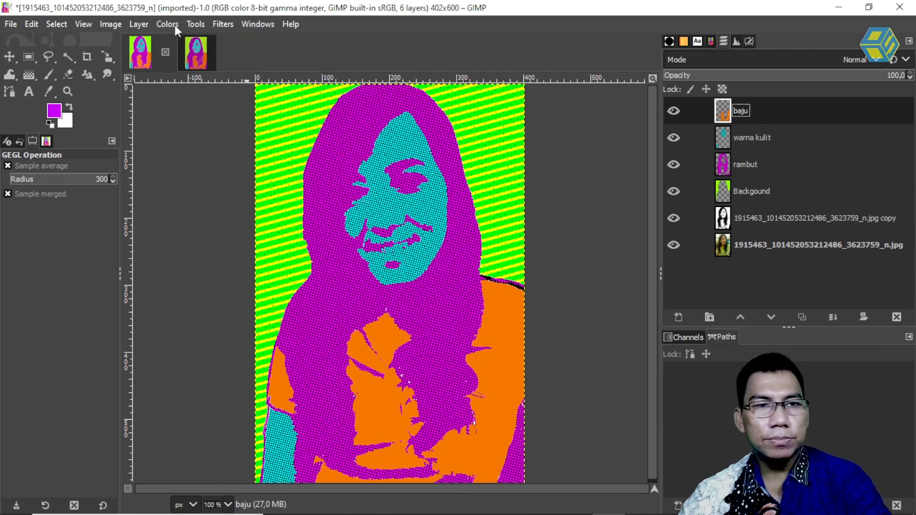
pyautogui.click(217, 23)
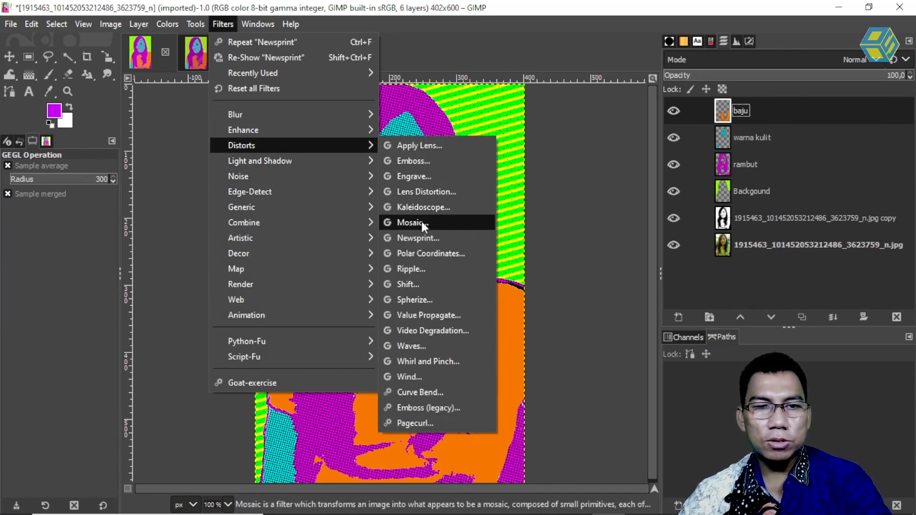
pyautogui.click(417, 238)
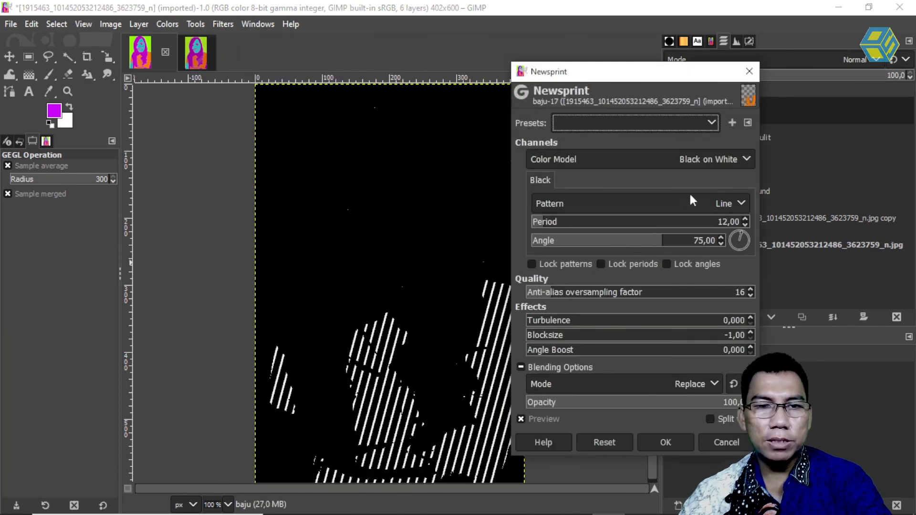
pyautogui.click(725, 159)
pyautogui.click(629, 227)
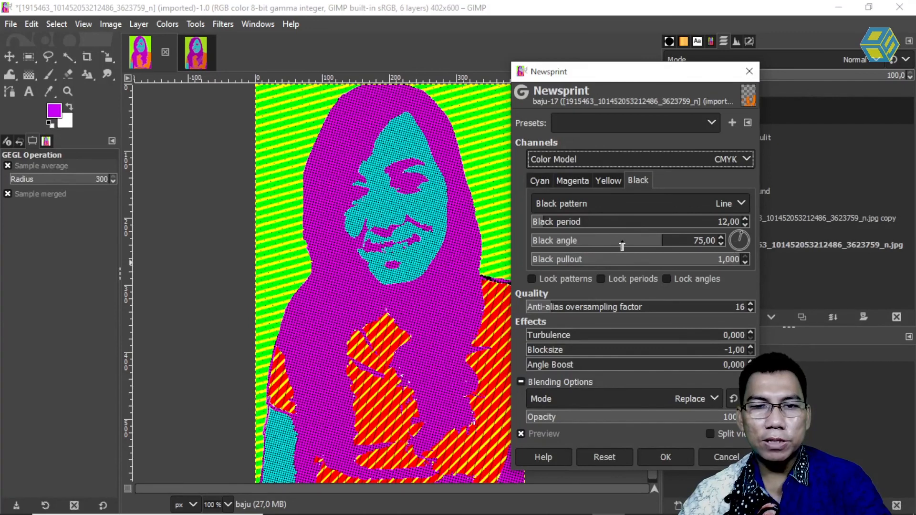
# Step: Set the black angle to -87.39 and the black period to 11.54, and apply Newsprint to the baju layer
pyautogui.moveTo(622, 244); pyautogui.dragTo(596, 240)
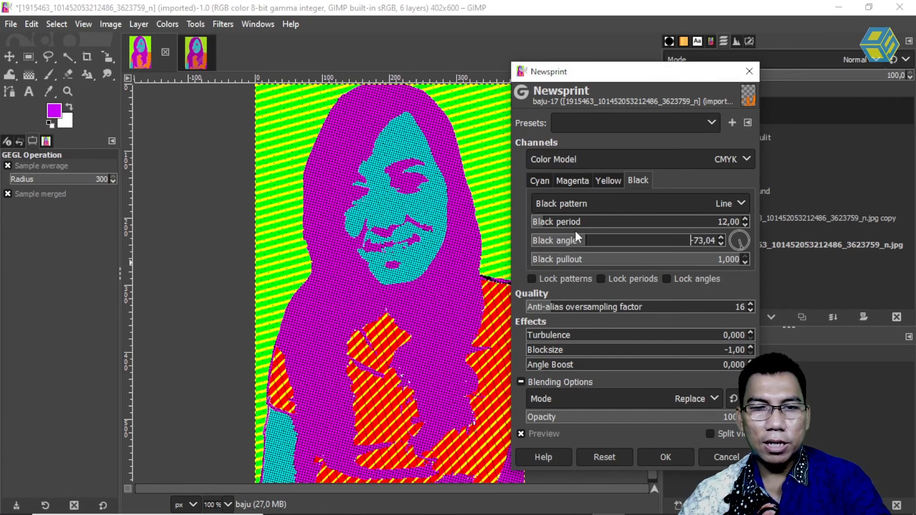
pyautogui.moveTo(544, 224); pyautogui.dragTo(540, 225)
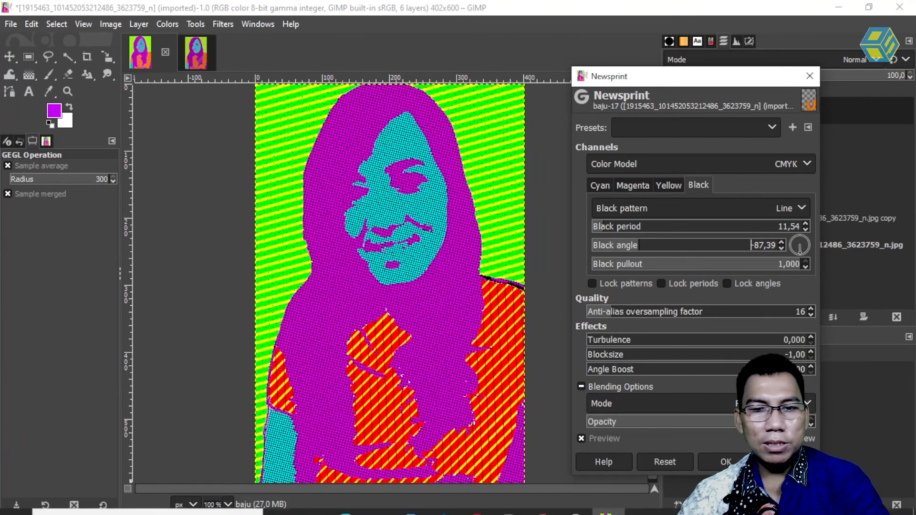
pyautogui.click(725, 462)
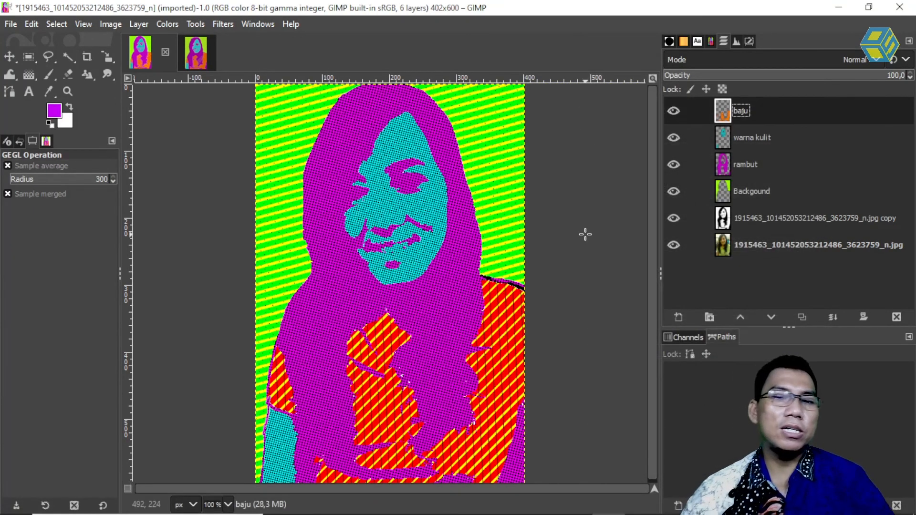